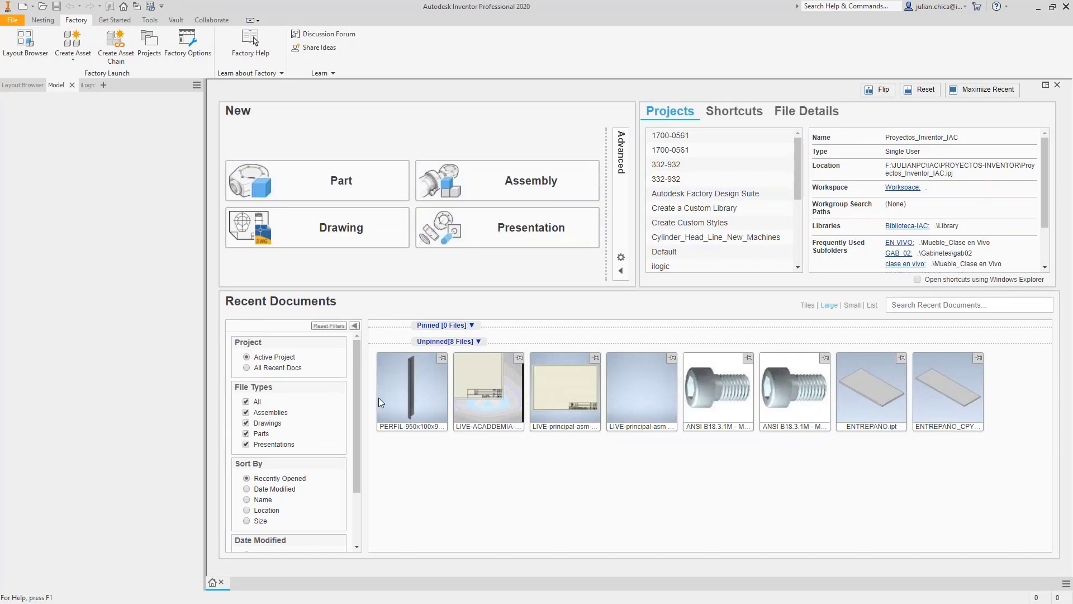
# - Check the default template's measurement units and drawing standard, and leave the configuration without changes
pyautogui.click(620, 258)
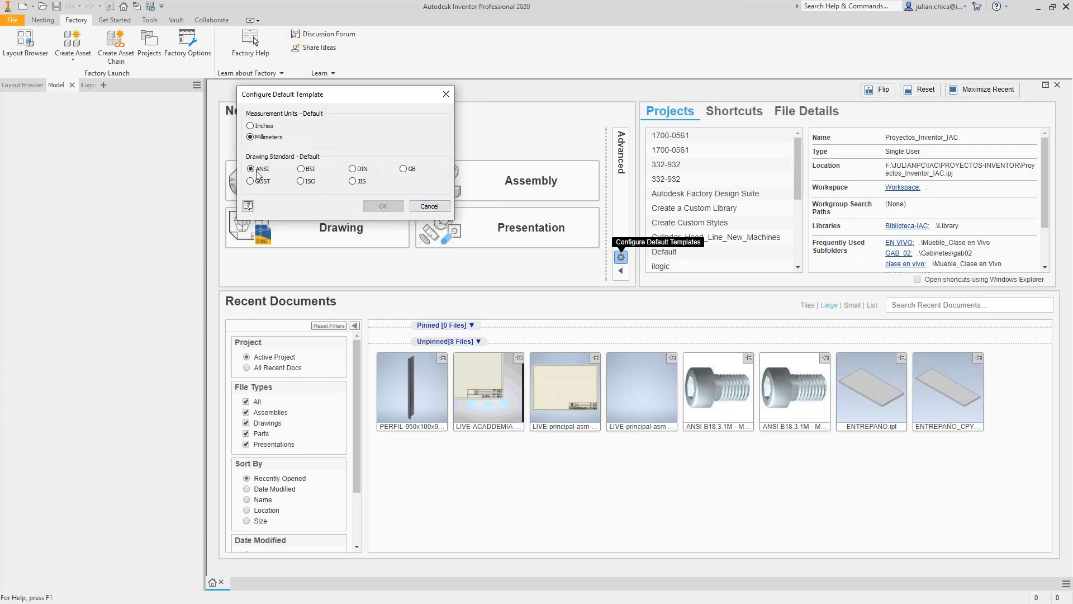
pyautogui.click(429, 207)
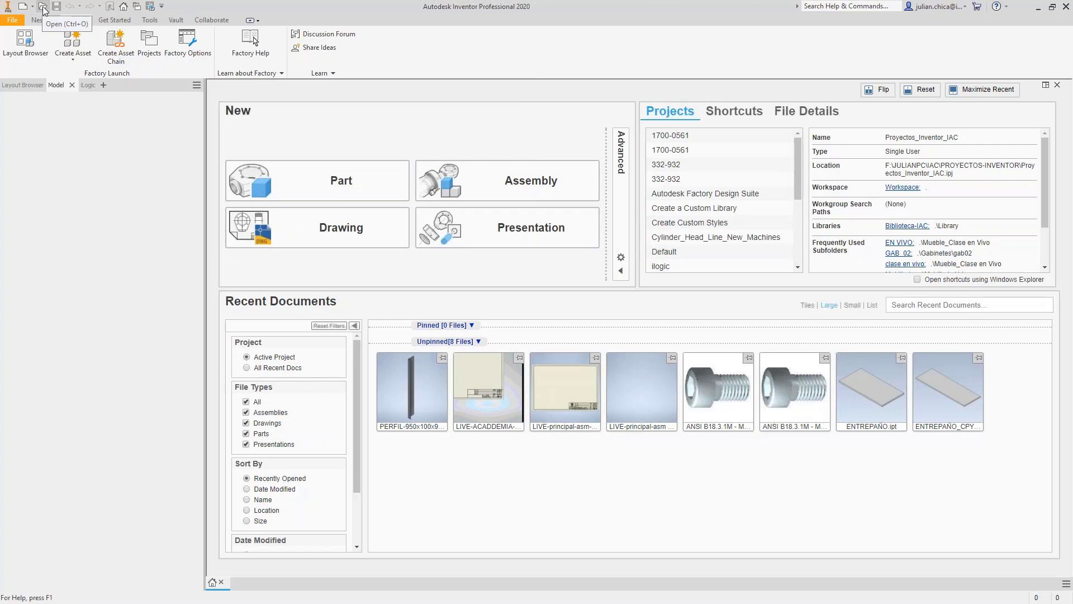
# - Start a new file and browse the template folders to show the templates in en-US
pyautogui.click(22, 7)
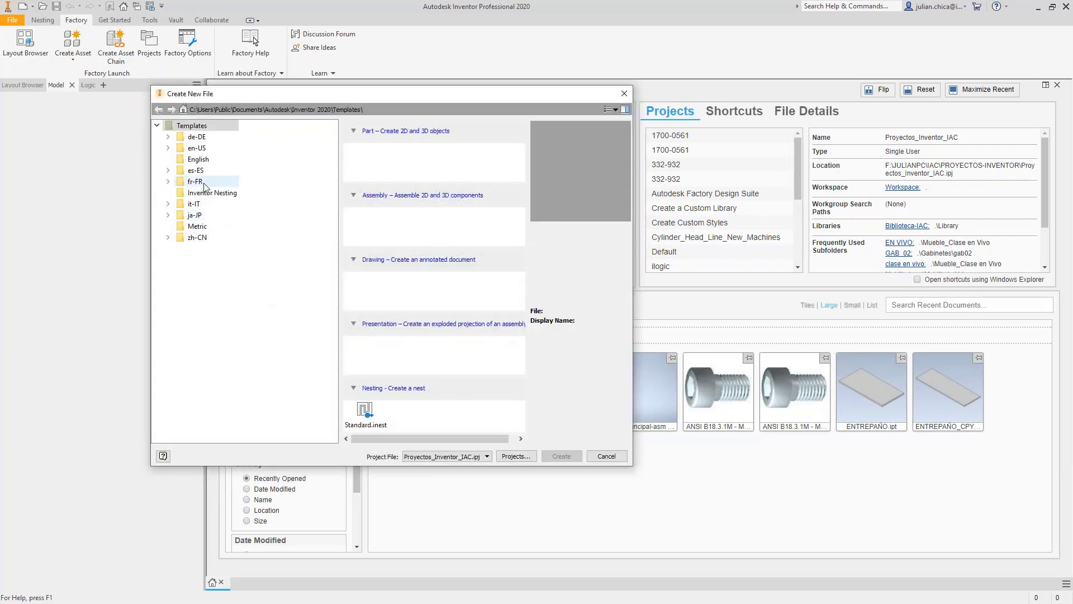
pyautogui.click(198, 161)
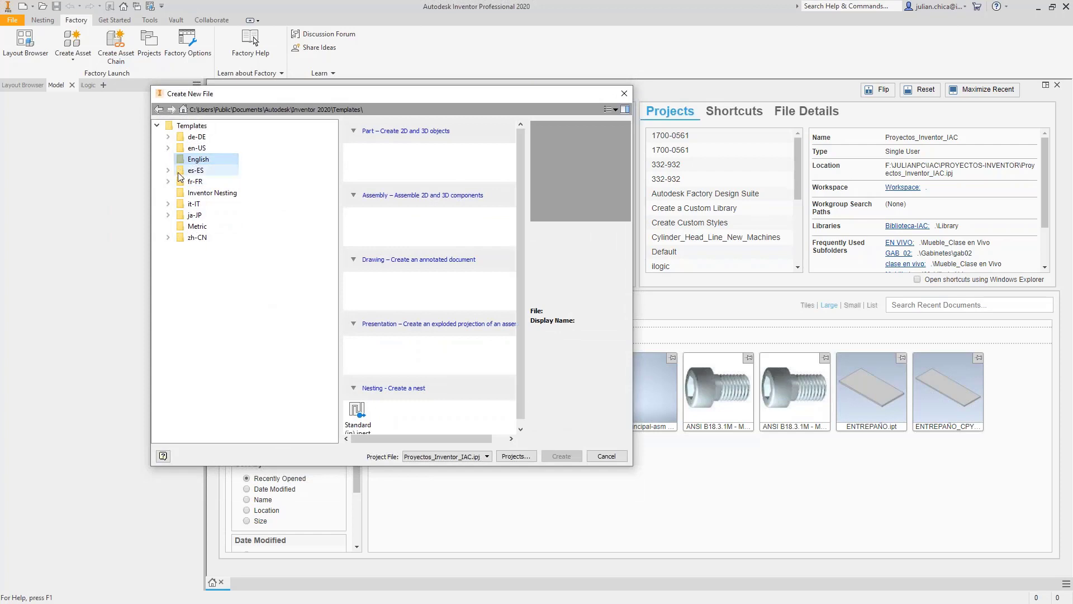
pyautogui.click(168, 149)
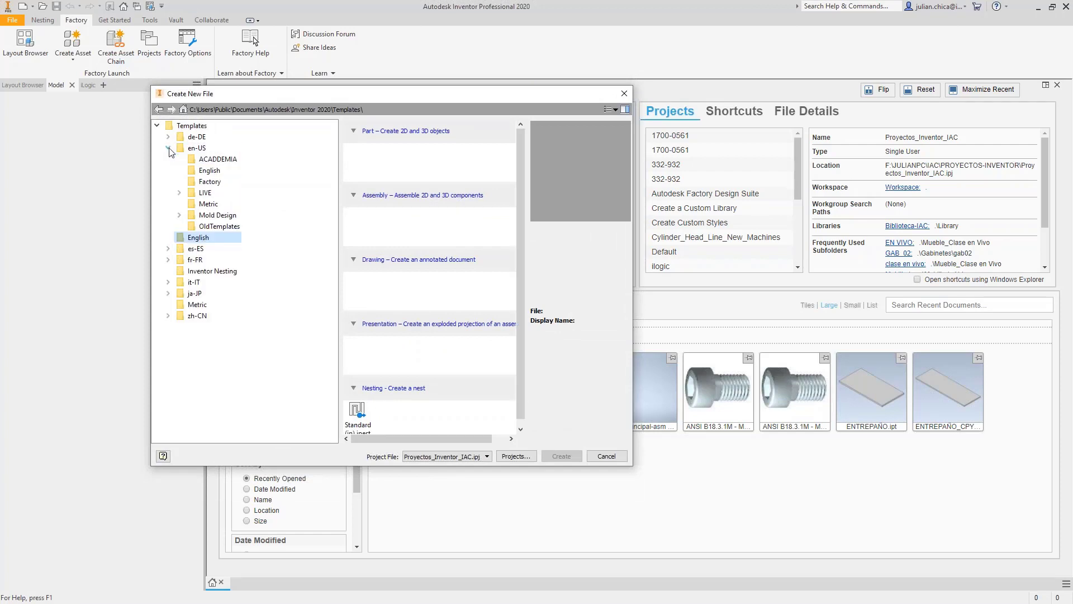
pyautogui.click(198, 148)
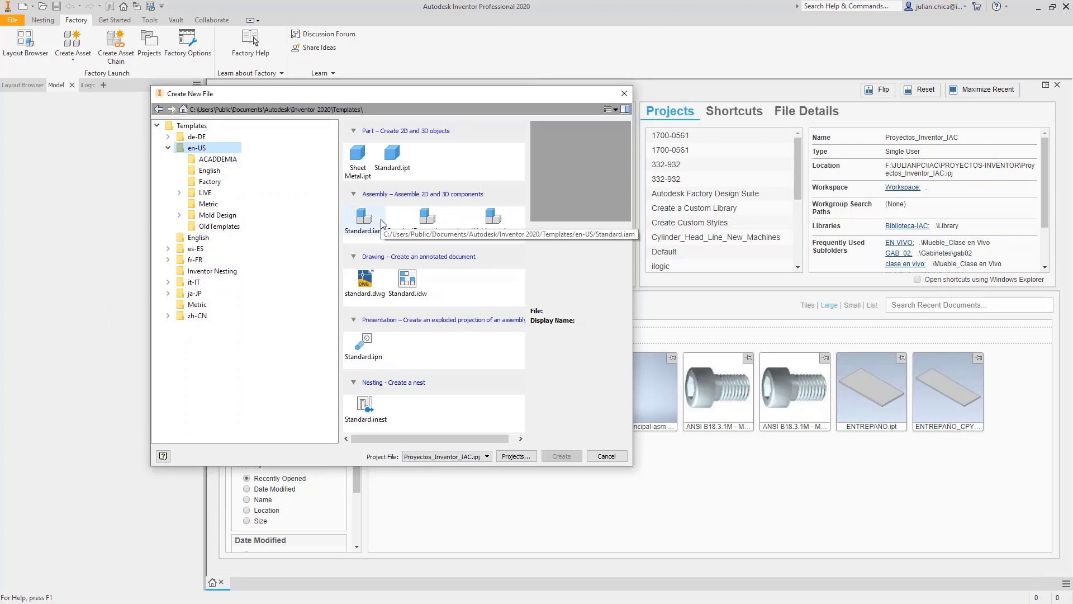
# - Examine the details of the en-US part, sheet metal, assembly, drawing and presentation templates, and leave without creating a file
pyautogui.click(394, 165)
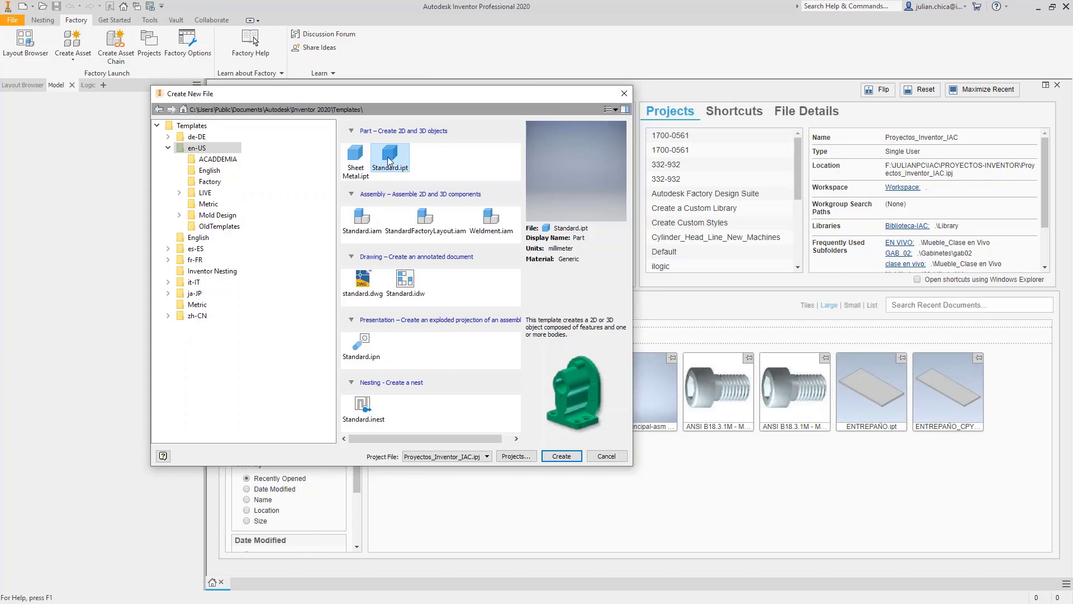
pyautogui.click(357, 160)
pyautogui.click(361, 220)
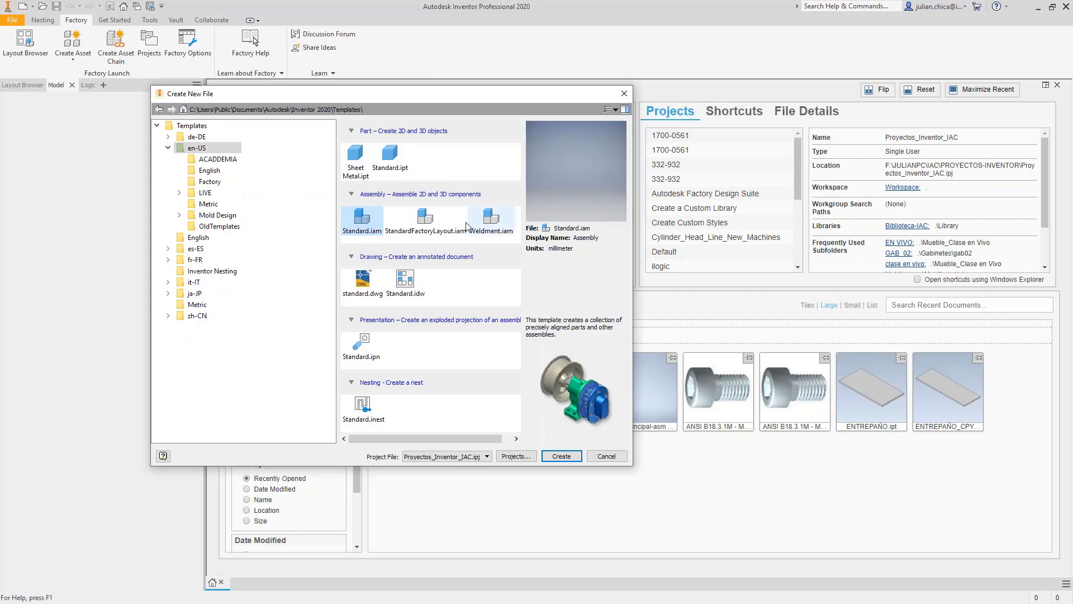
pyautogui.click(368, 280)
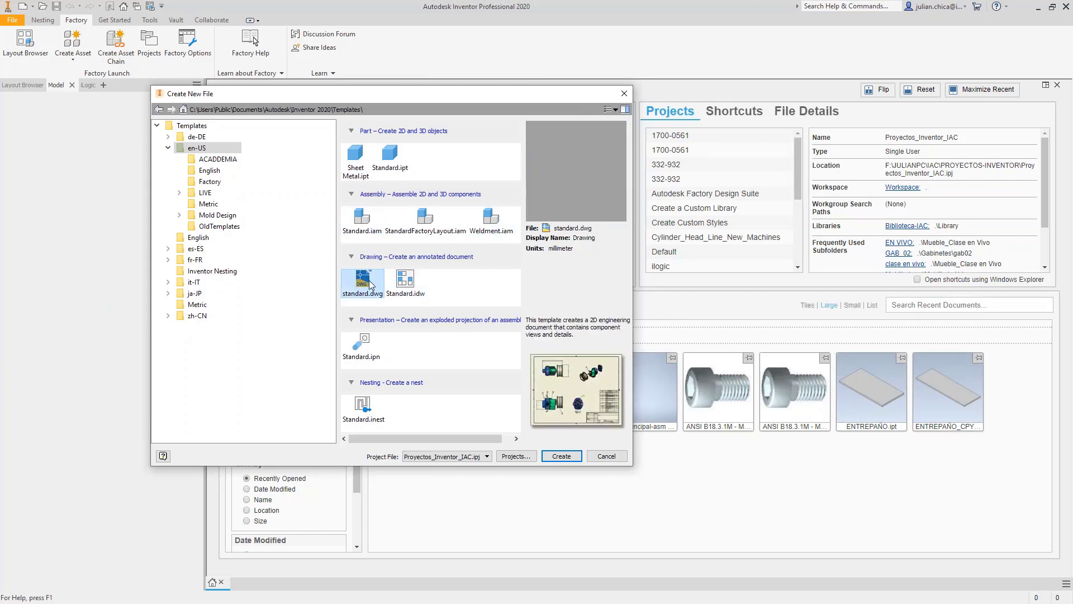
pyautogui.click(404, 279)
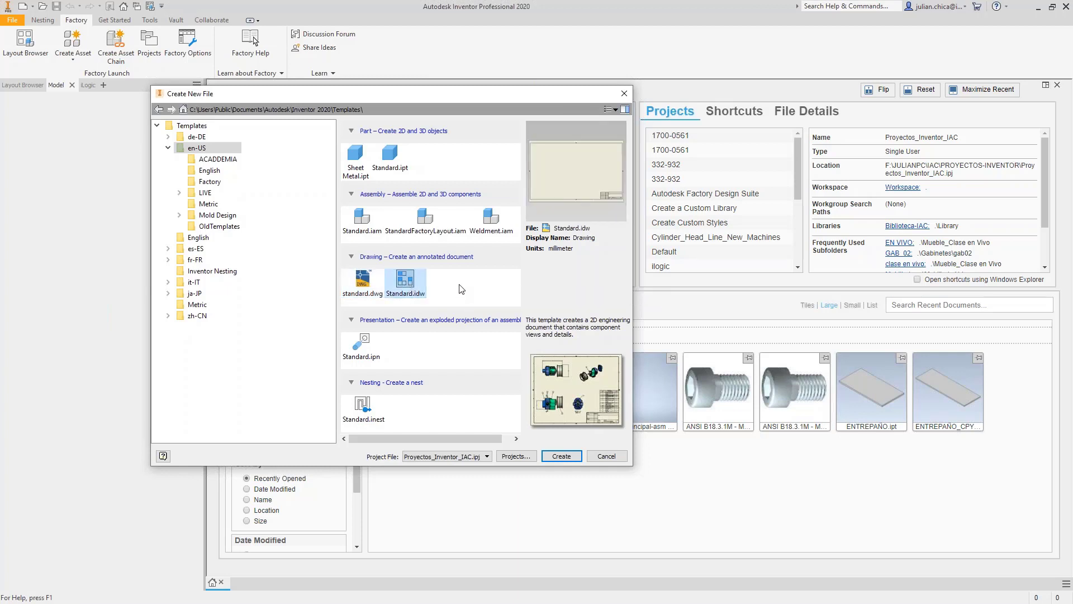
pyautogui.click(371, 356)
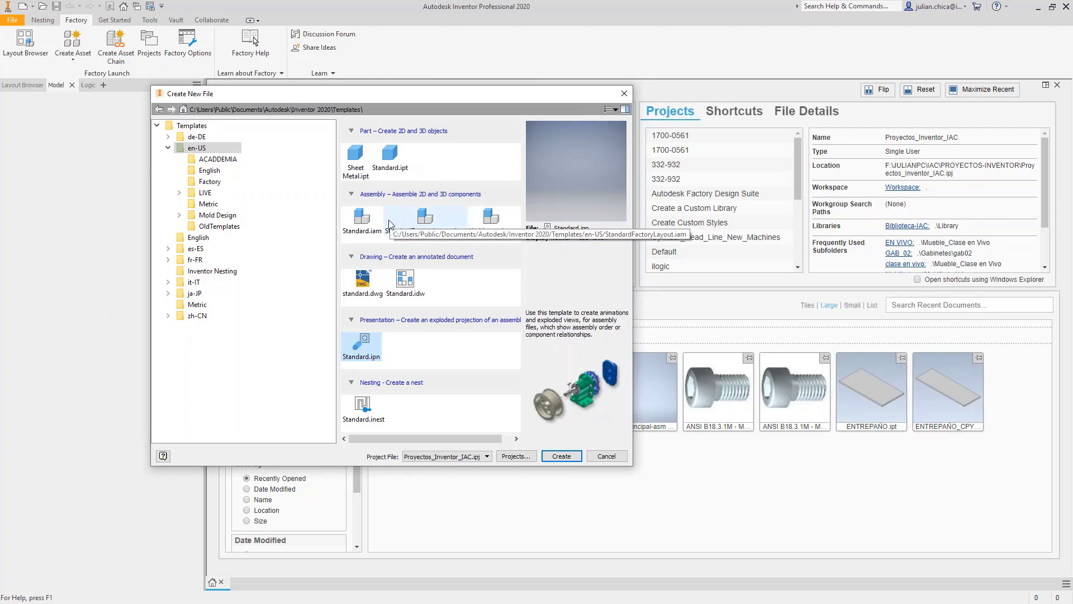
pyautogui.moveTo(390, 94); pyautogui.dragTo(470, 285)
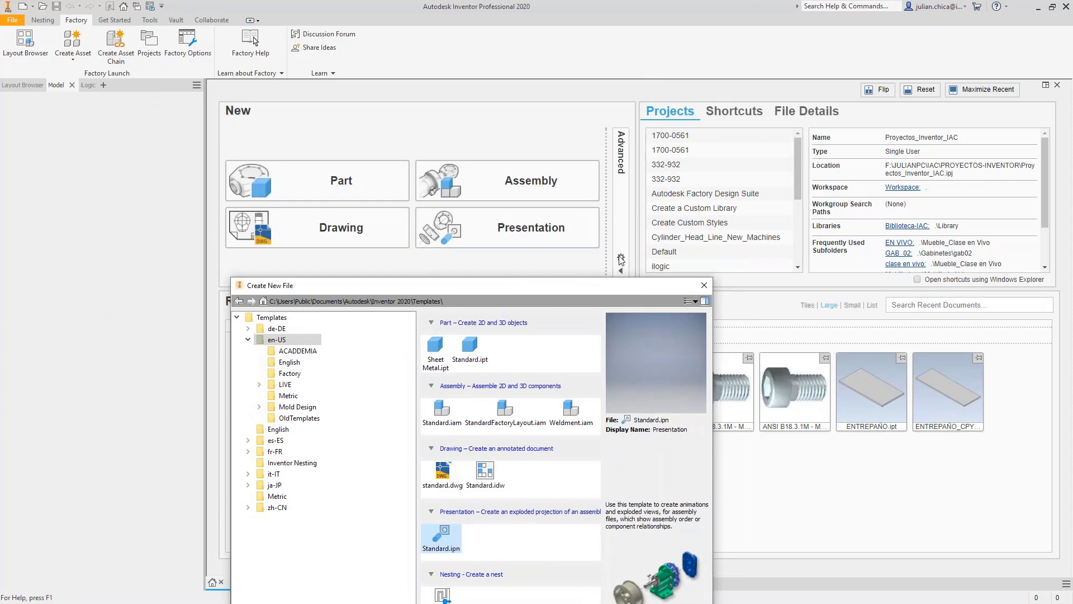
pyautogui.click(704, 286)
# - Review the Application Options categories, including General, Save, File, Colors, Display, Hardware, Prompts, Drawing and Part
pyautogui.click(149, 21)
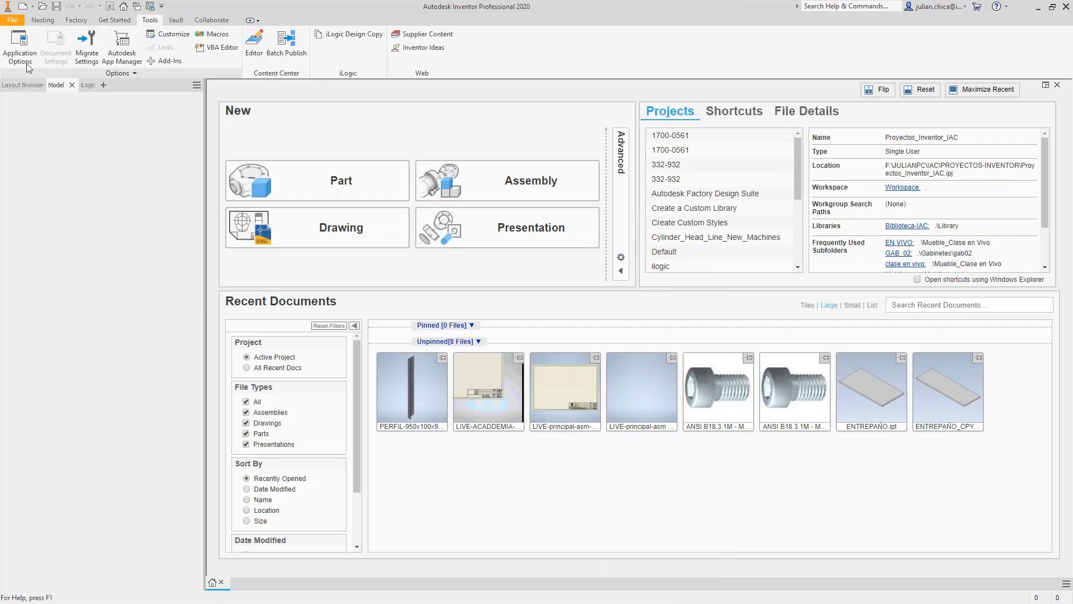
pyautogui.click(26, 60)
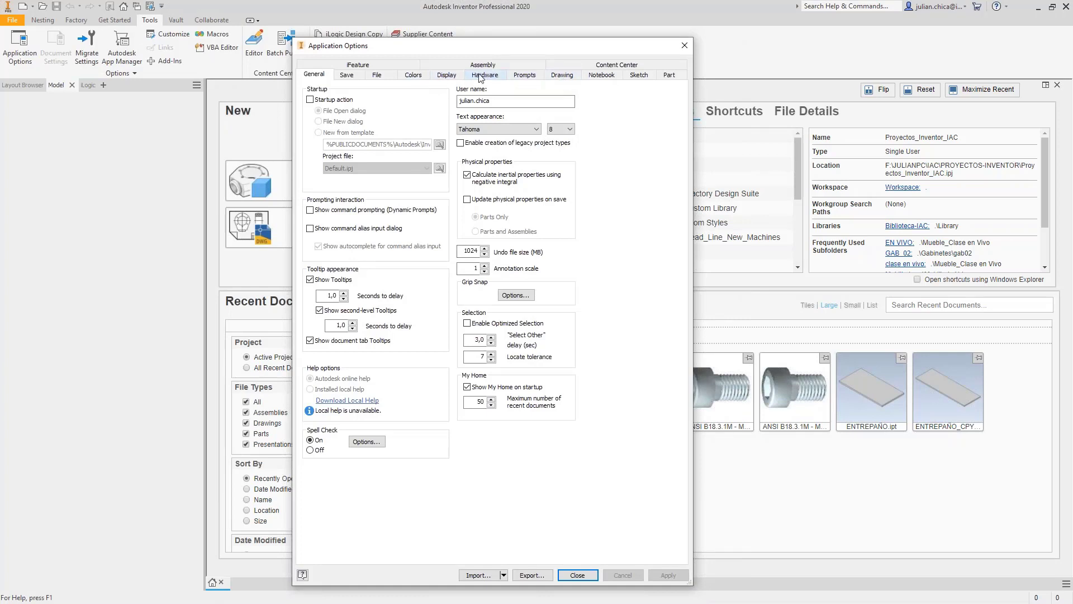
pyautogui.click(563, 75)
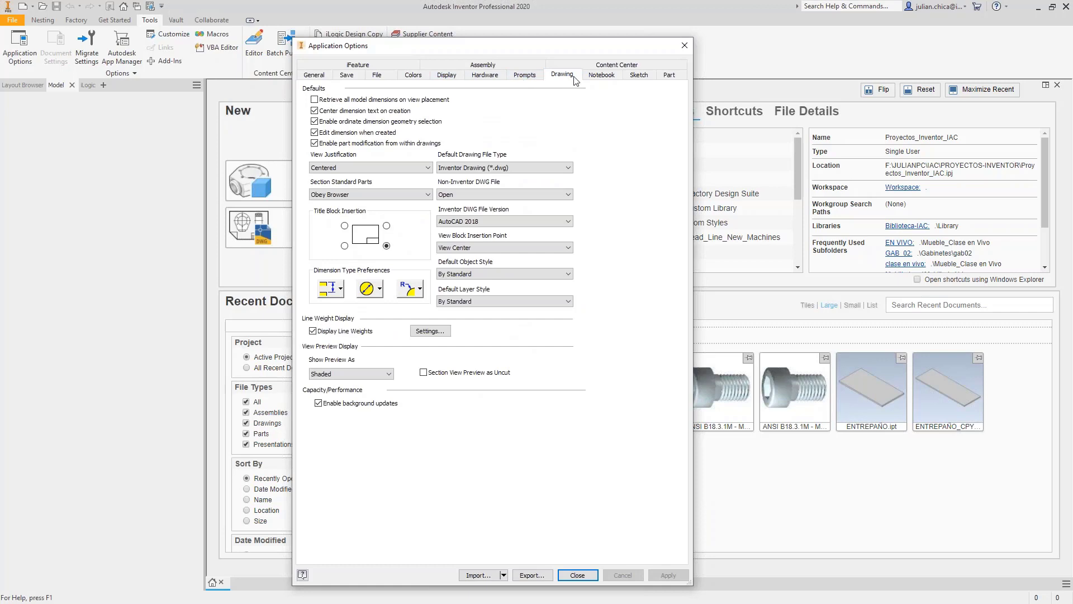
pyautogui.click(315, 75)
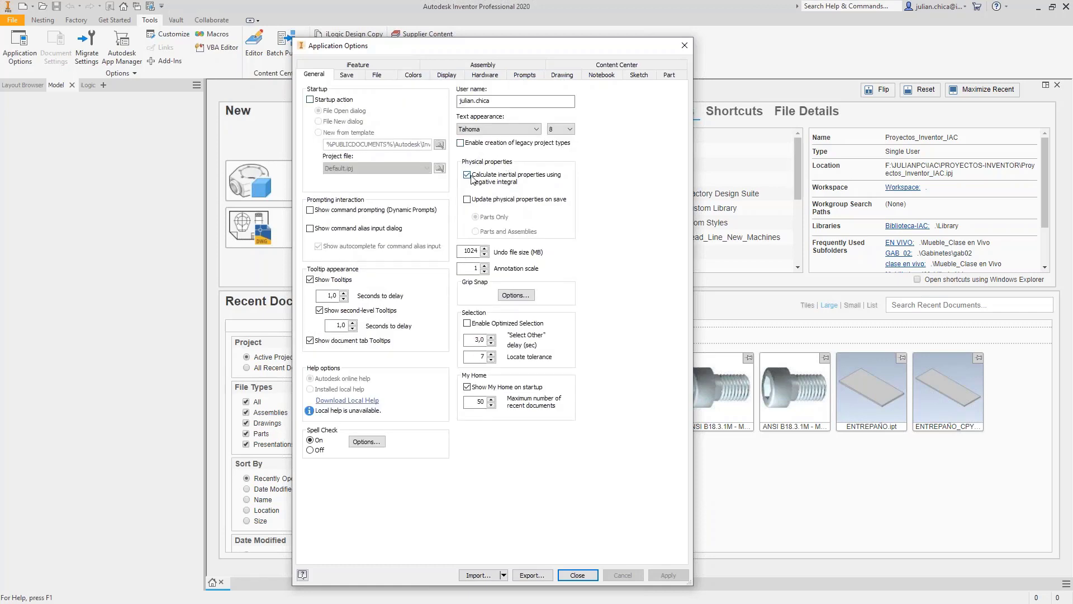
pyautogui.click(371, 77)
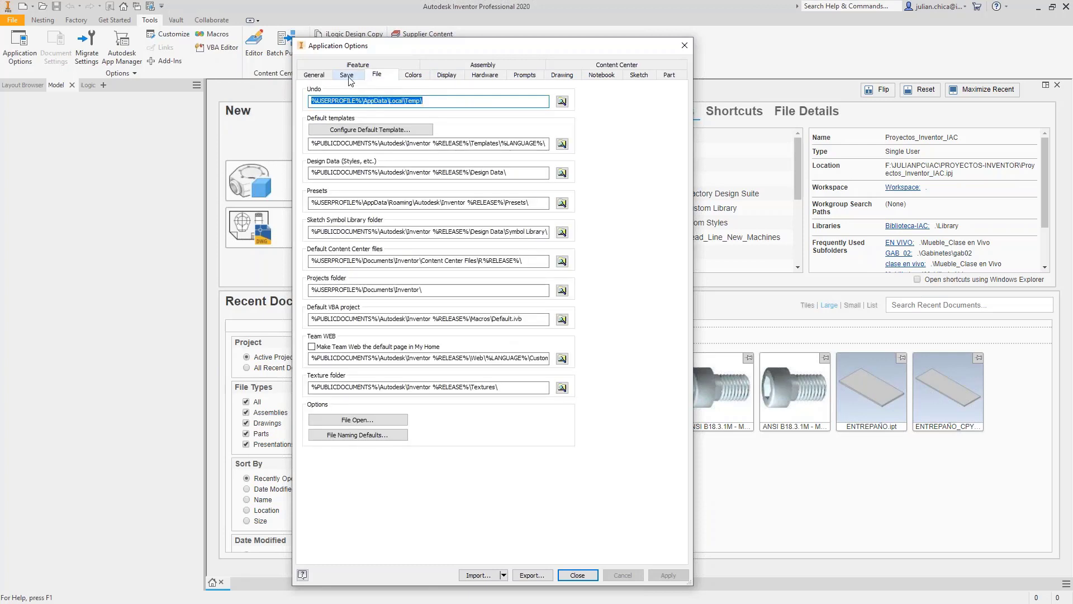
pyautogui.click(347, 76)
pyautogui.click(413, 75)
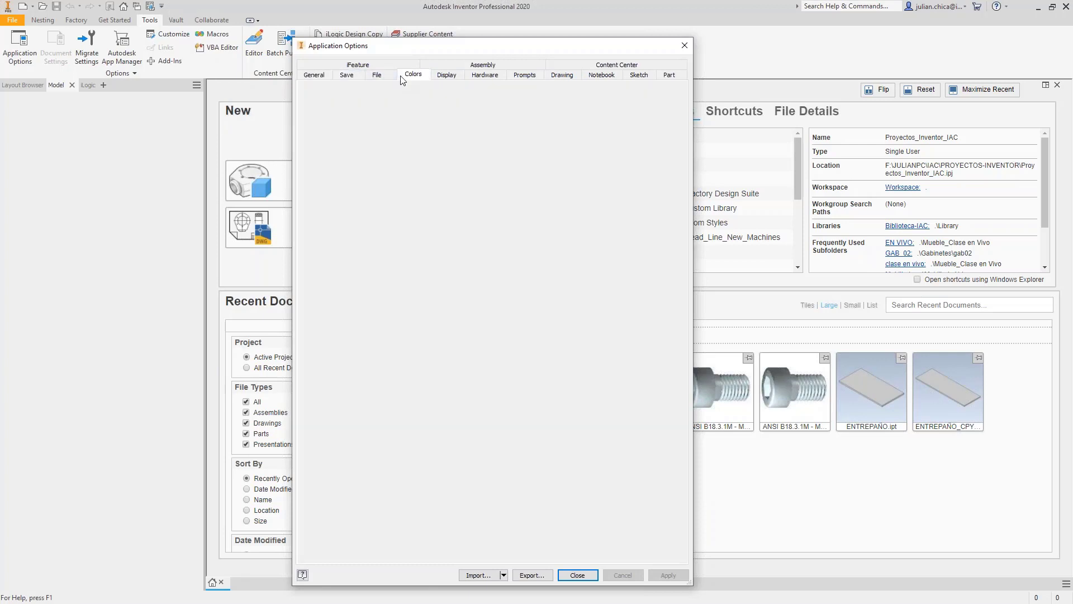
pyautogui.click(447, 75)
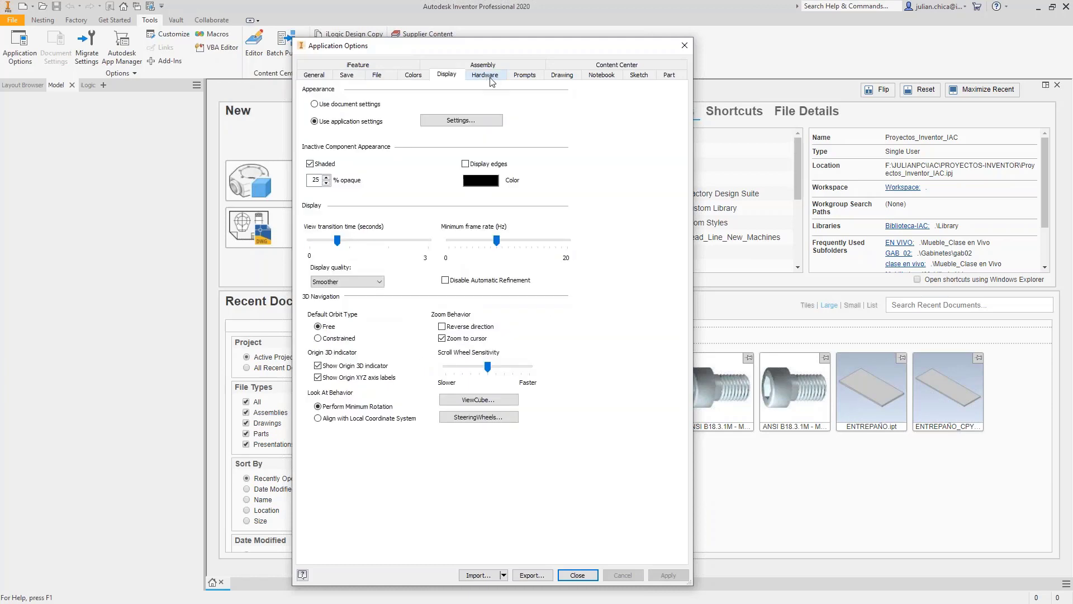
pyautogui.click(491, 79)
pyautogui.click(519, 78)
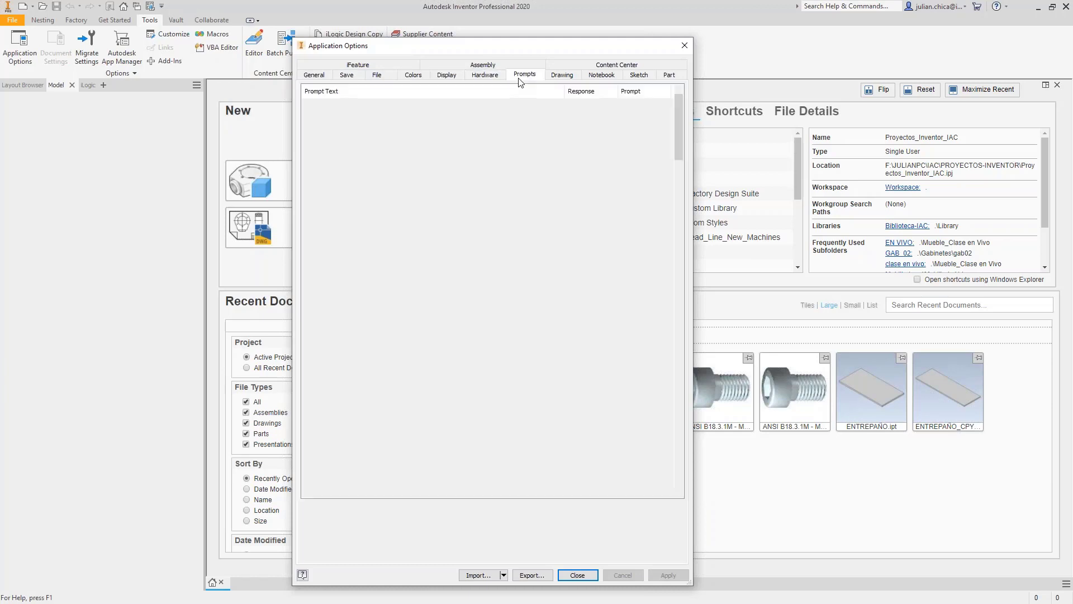
pyautogui.click(562, 76)
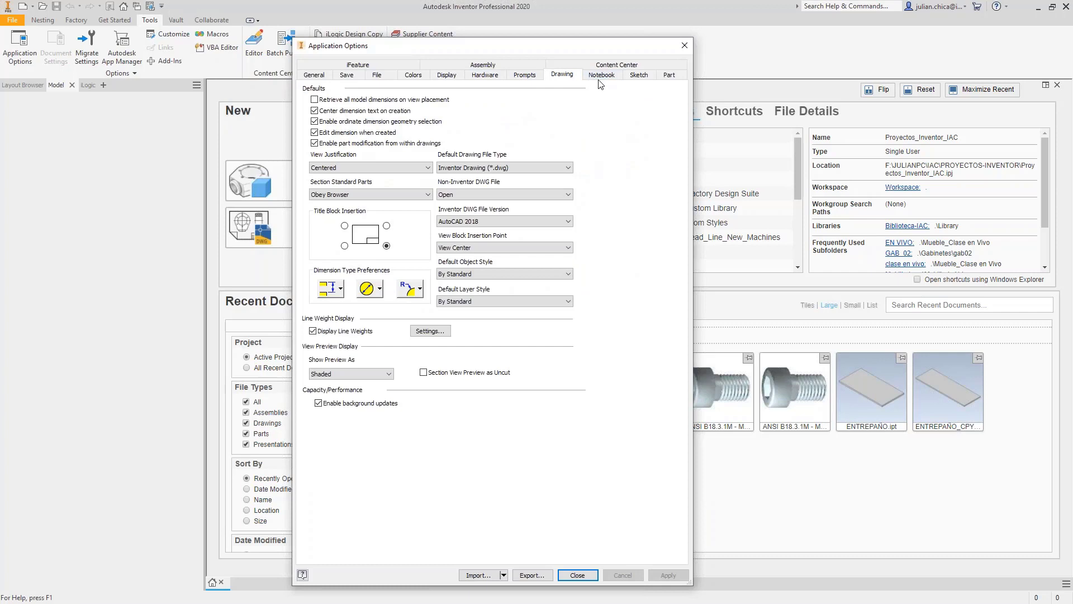
pyautogui.click(670, 76)
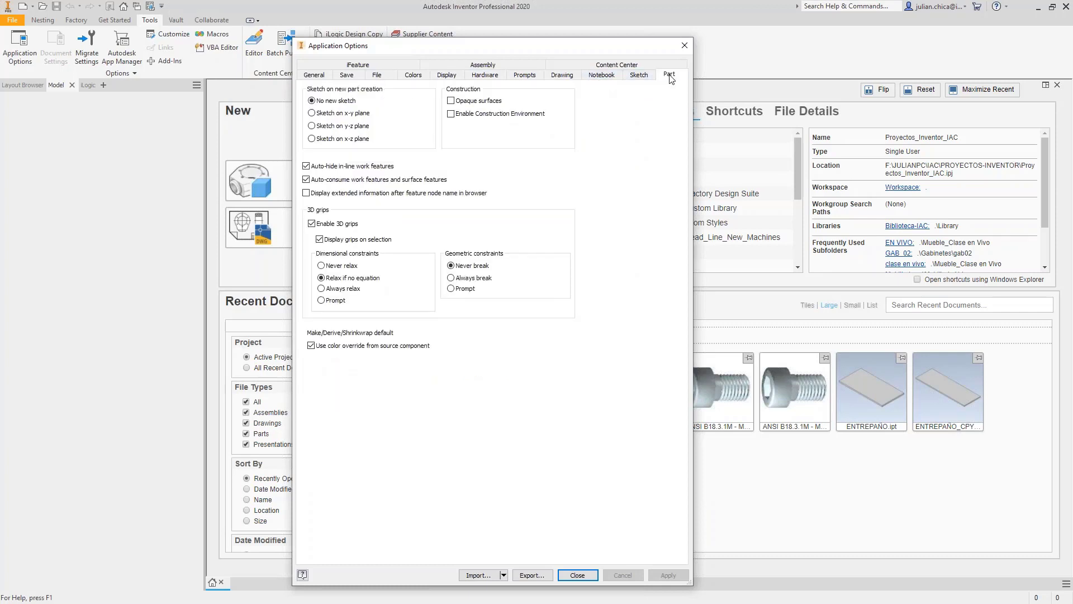
pyautogui.click(313, 77)
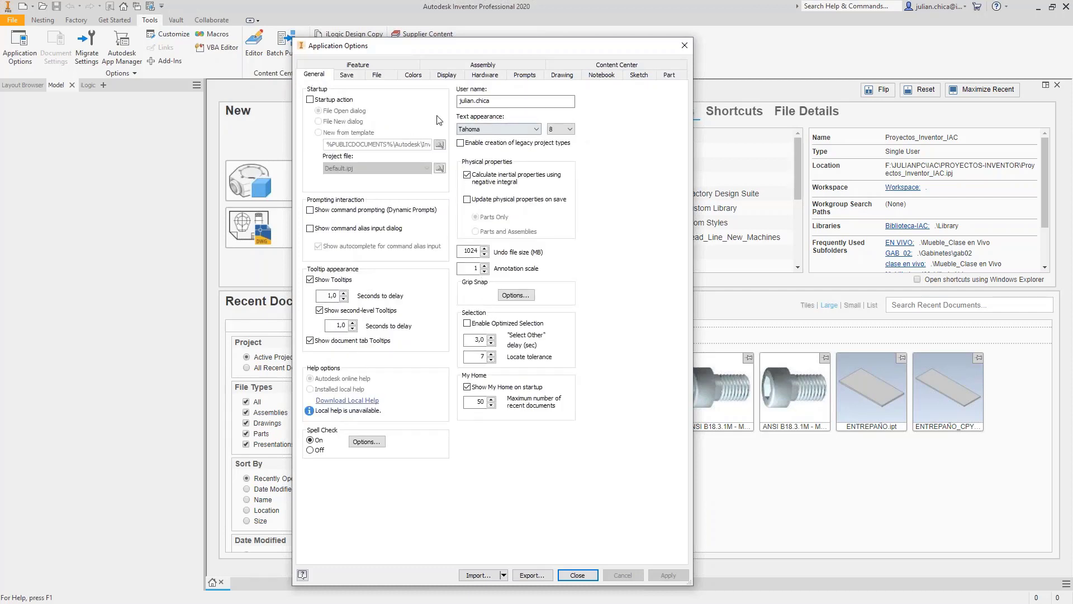
pyautogui.click(350, 76)
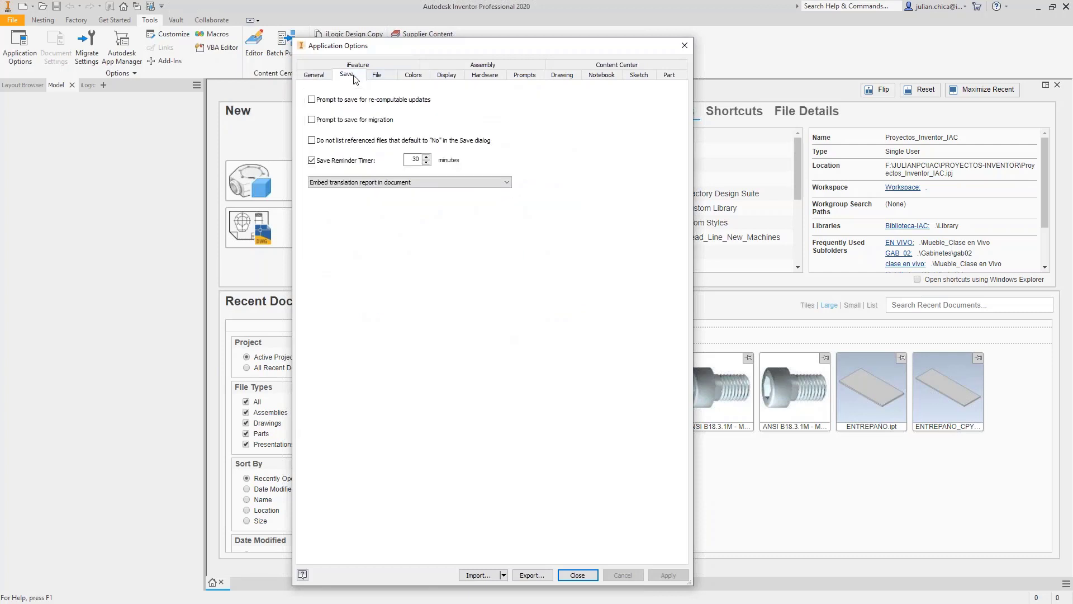
# - Inspect the default template configuration within the application's file options, and close the options without changes
pyautogui.click(390, 79)
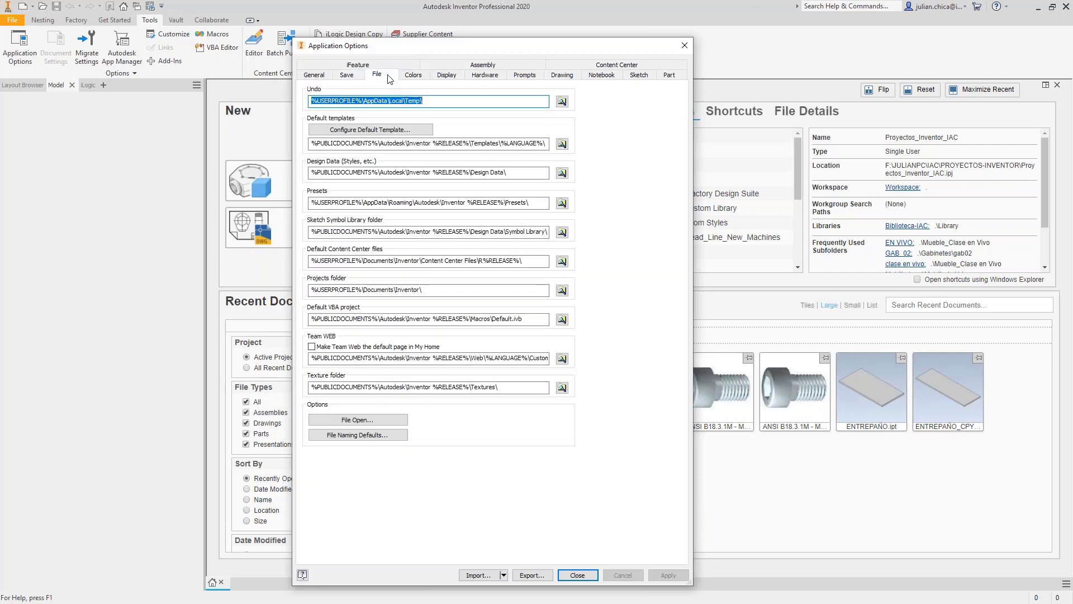
pyautogui.click(364, 129)
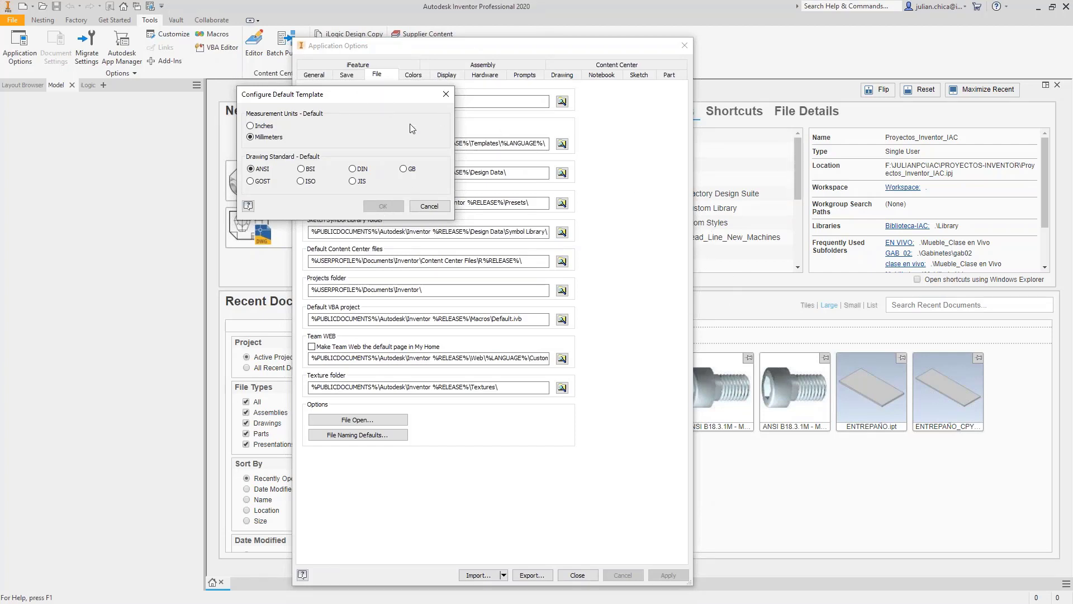
pyautogui.moveTo(382, 99); pyautogui.dragTo(613, 159)
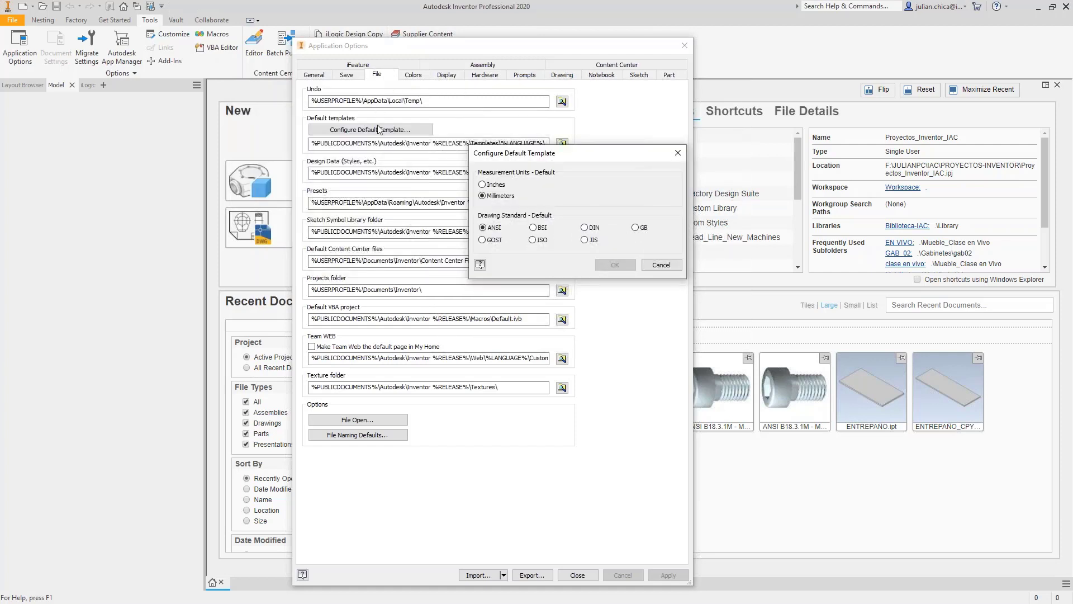
pyautogui.click(665, 267)
pyautogui.click(586, 575)
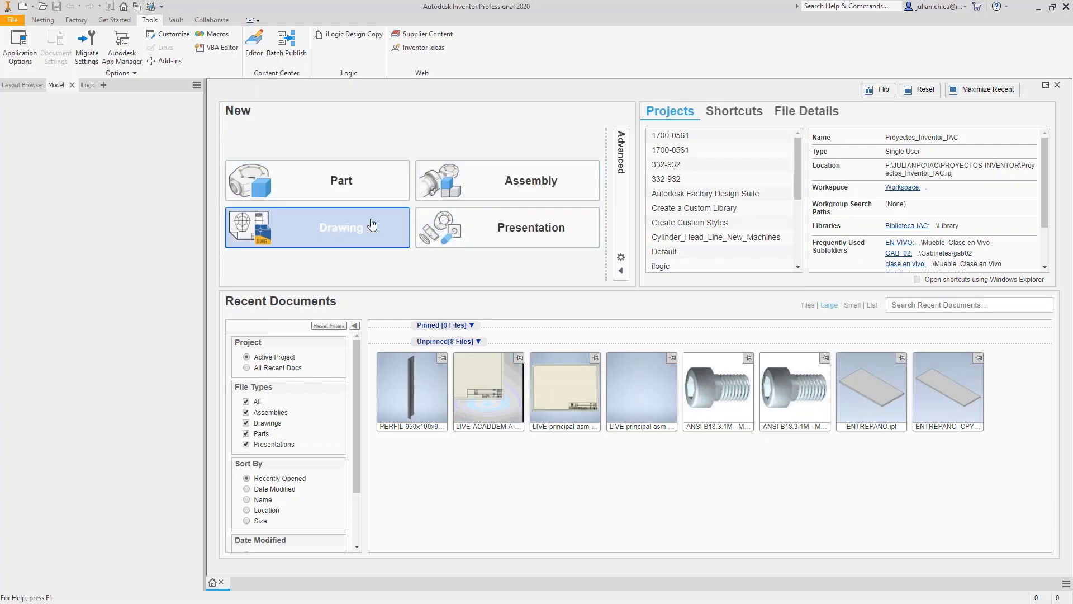
# - Create a new part from the default template and open the unit settings of its document
pyautogui.click(347, 186)
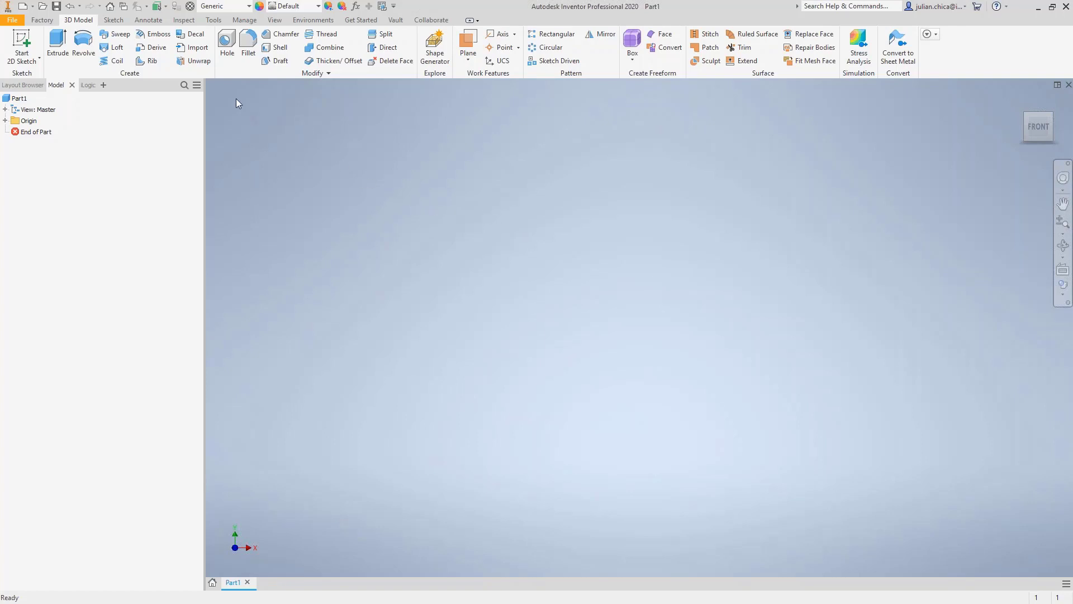
pyautogui.click(214, 20)
pyautogui.click(208, 53)
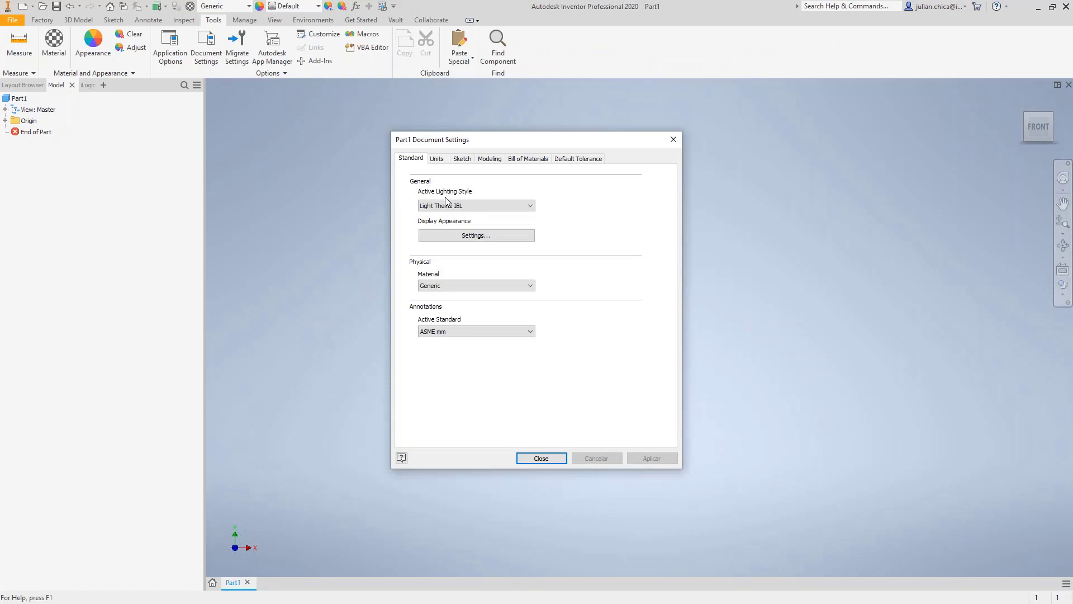
pyautogui.click(437, 159)
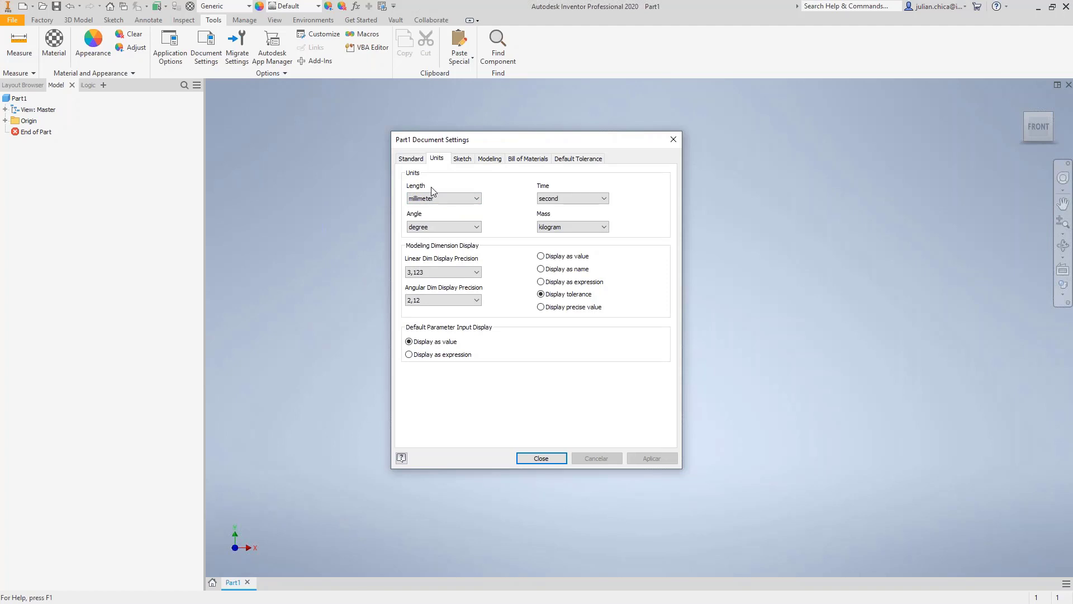
# - Examine the mass and time unit choices for the part, leaving mass in kilograms and time in seconds
pyautogui.click(581, 233)
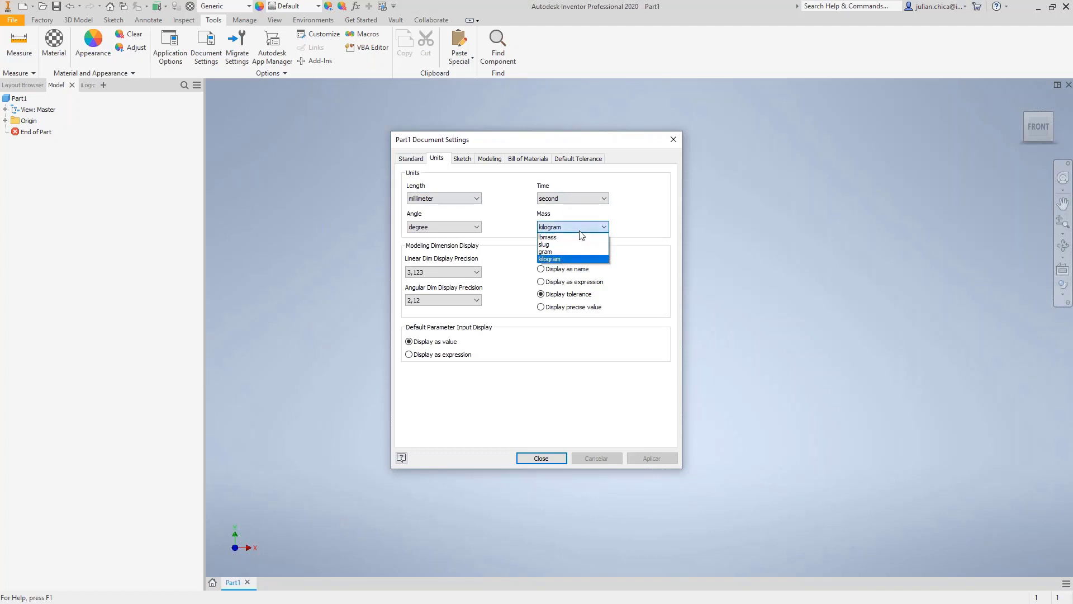
pyautogui.click(584, 227)
pyautogui.click(576, 196)
pyautogui.click(577, 200)
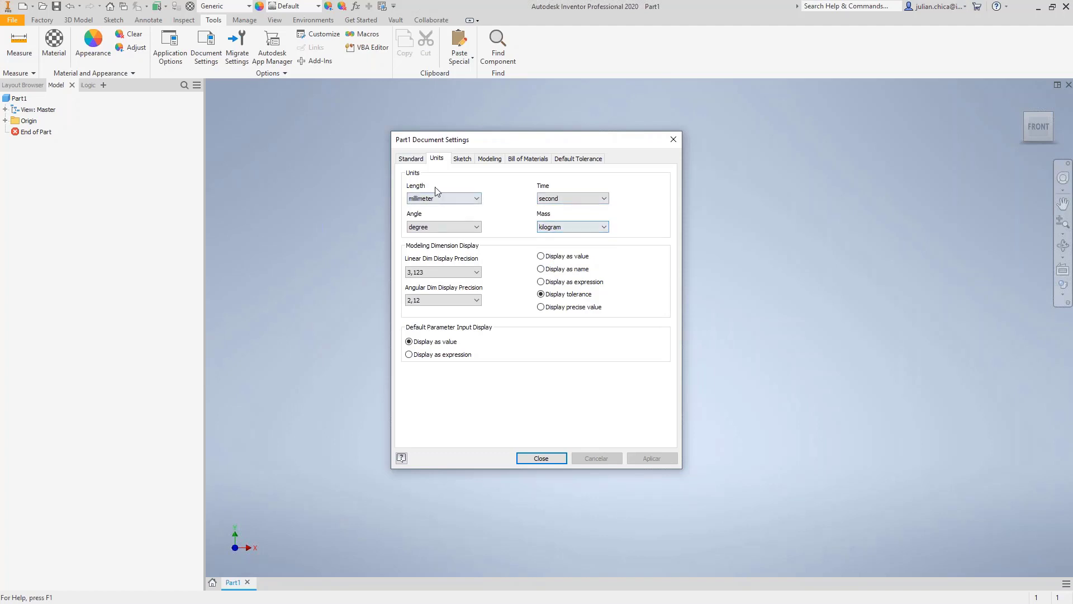
pyautogui.click(564, 228)
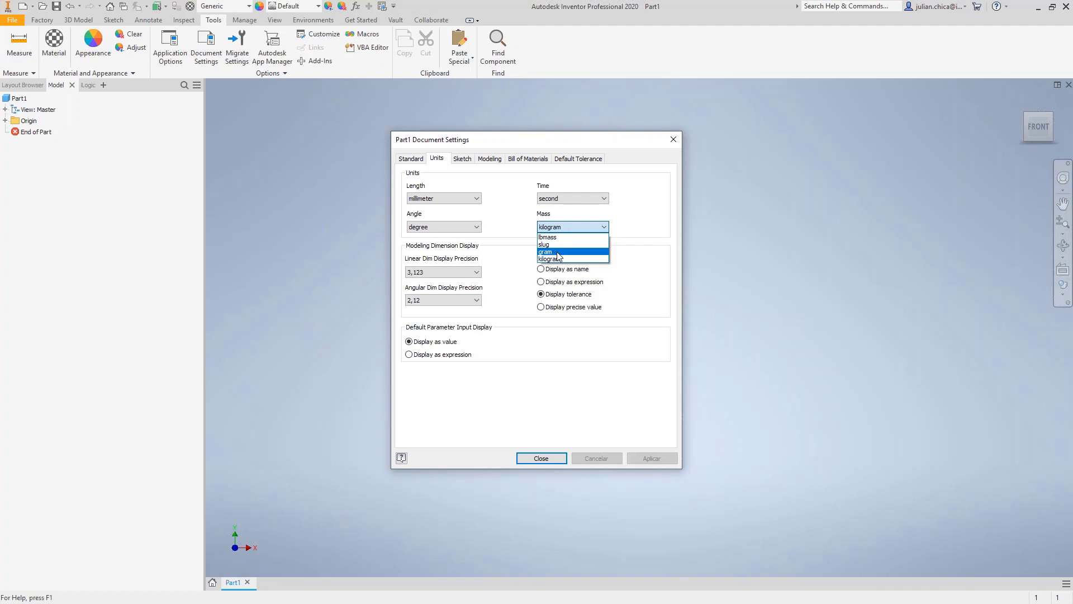
pyautogui.click(604, 211)
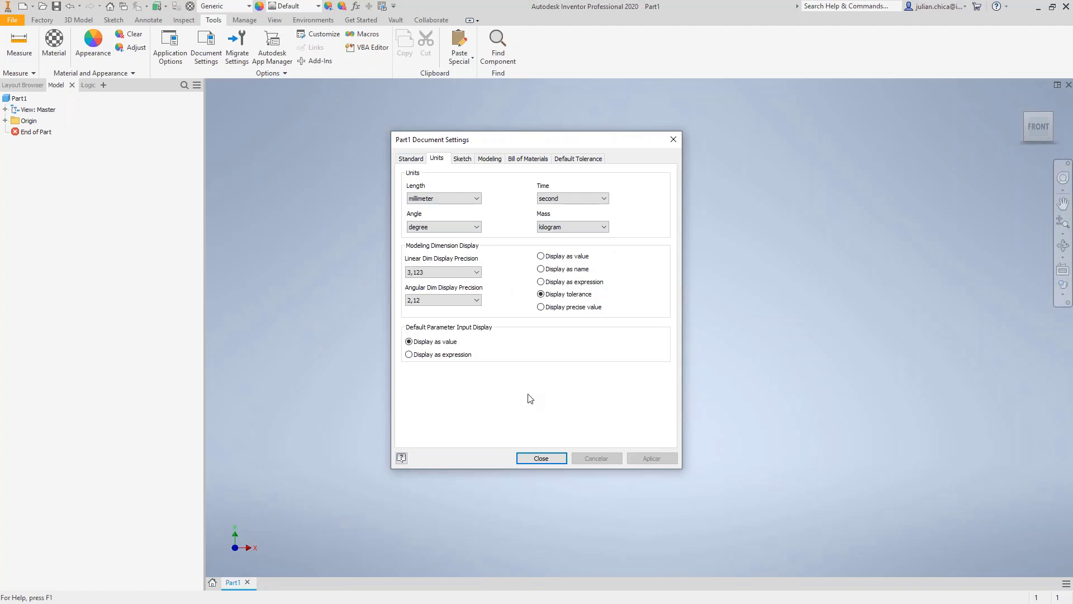
# - Close the part's document settings, view its model and user parameters table, and close the table without changes
pyautogui.click(556, 463)
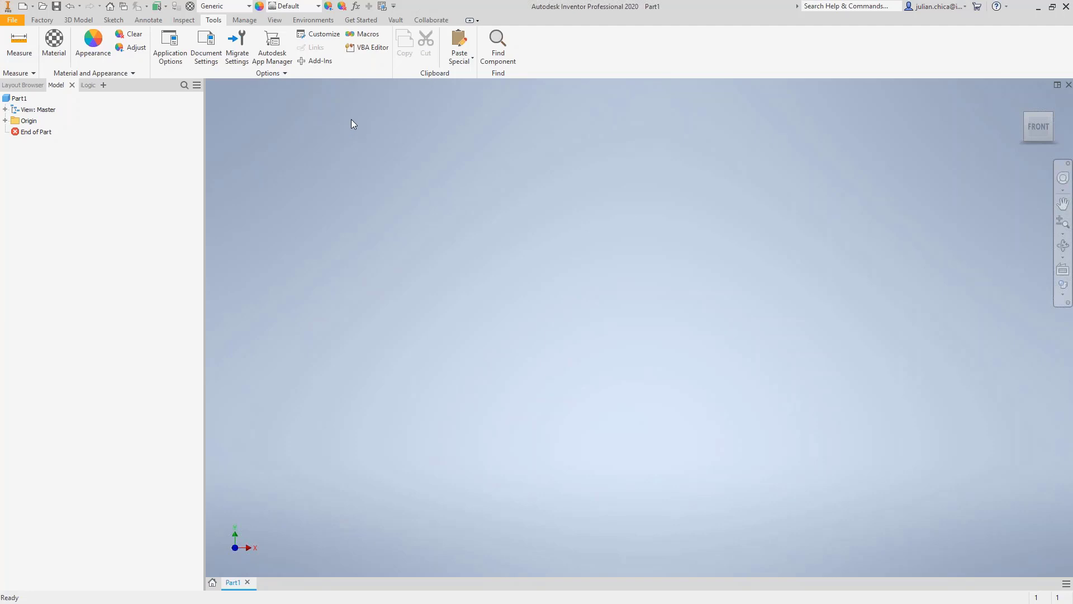
pyautogui.click(357, 7)
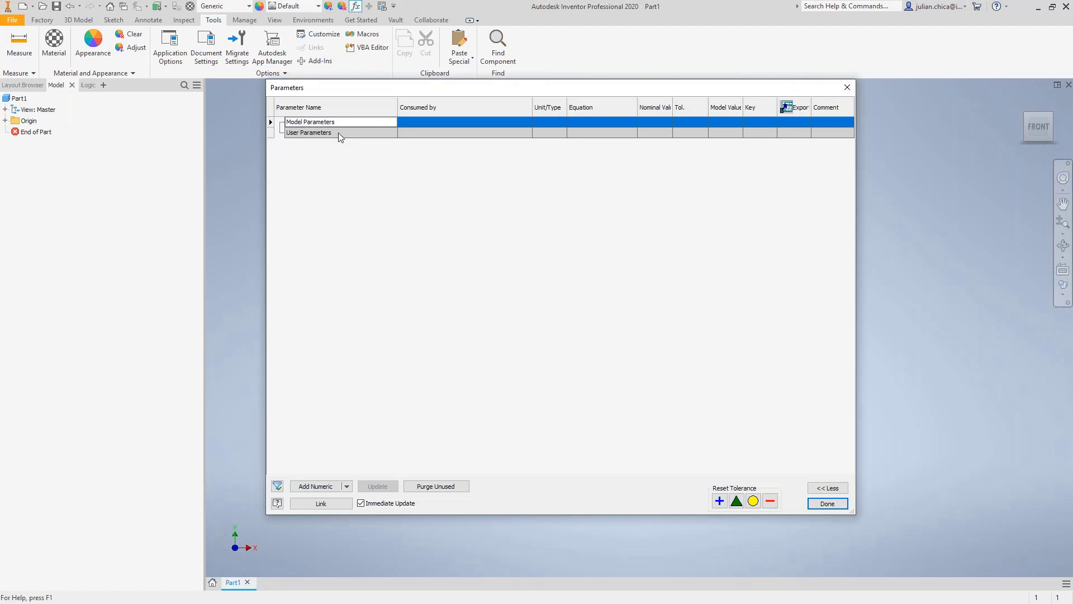
pyautogui.click(847, 87)
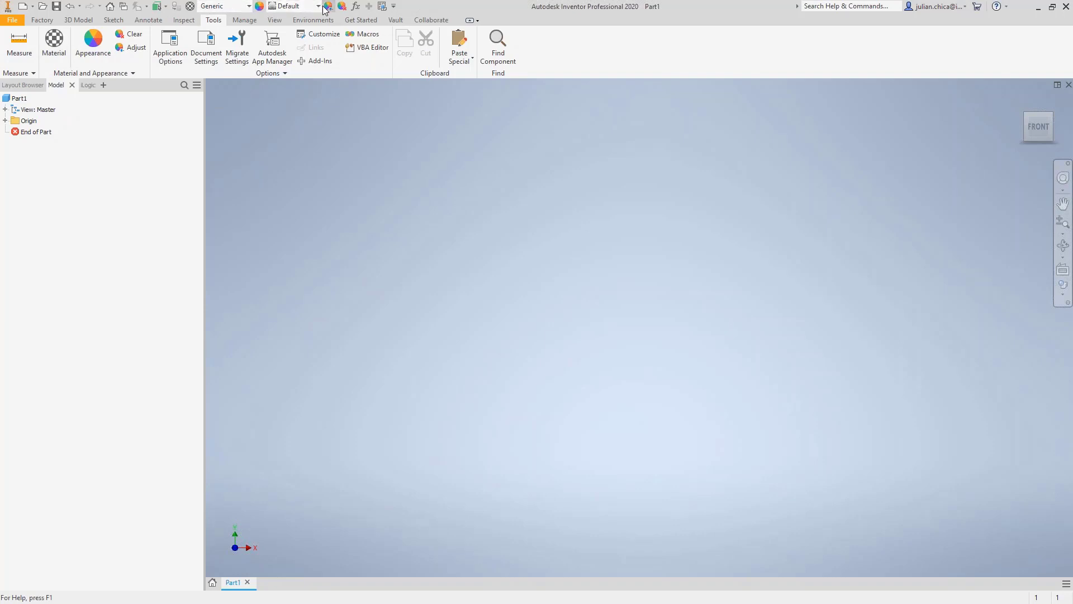
# - Browse the Autodesk Material Library and inspect the identity properties of Aluminum 1100-H14 without editing them
pyautogui.click(60, 50)
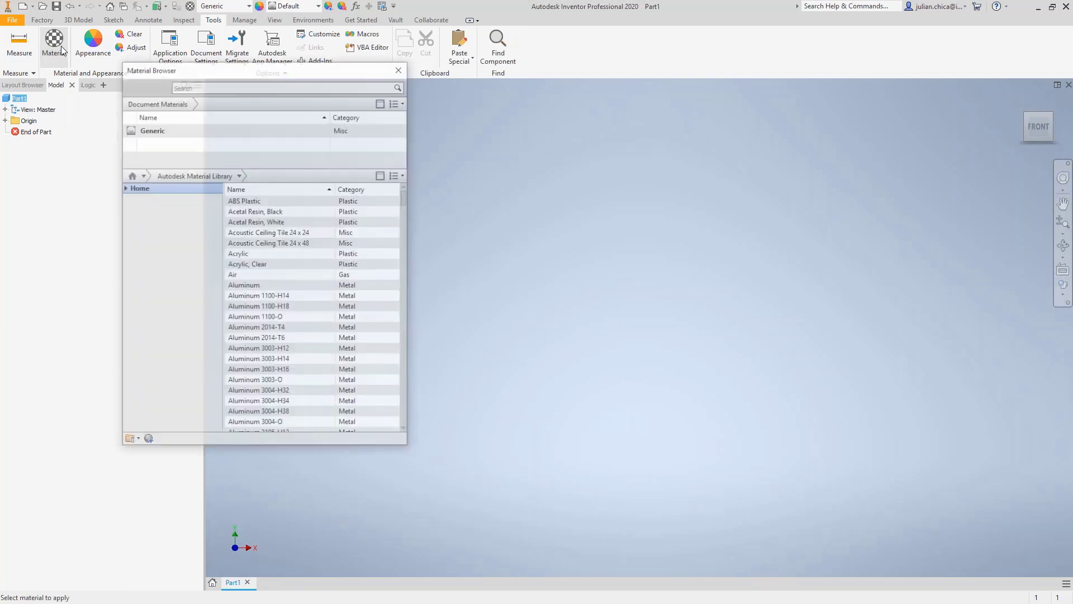
pyautogui.moveTo(276, 71); pyautogui.dragTo(548, 141)
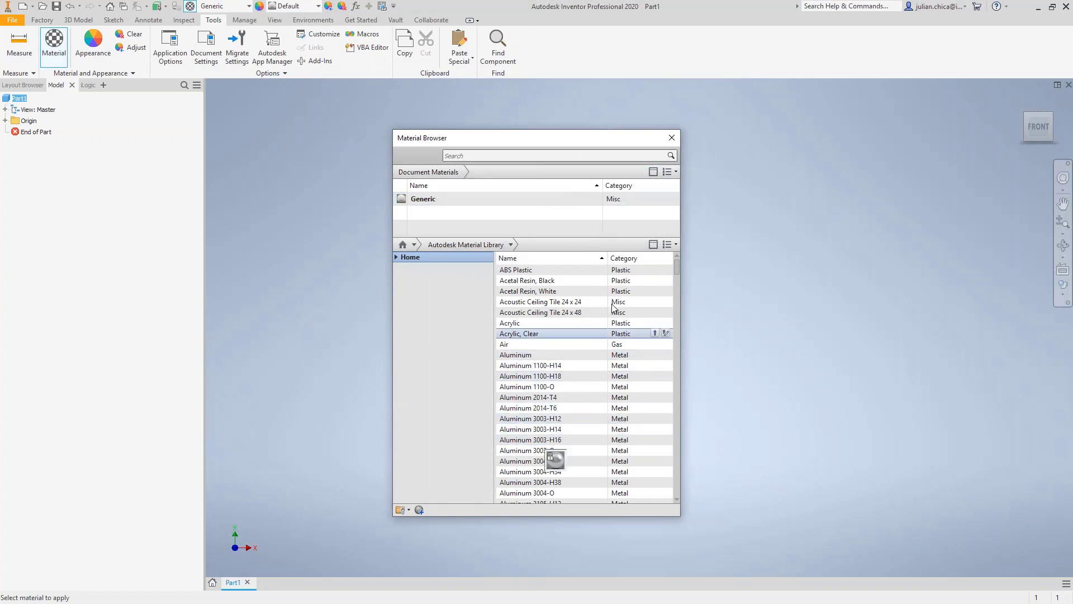
pyautogui.click(635, 369)
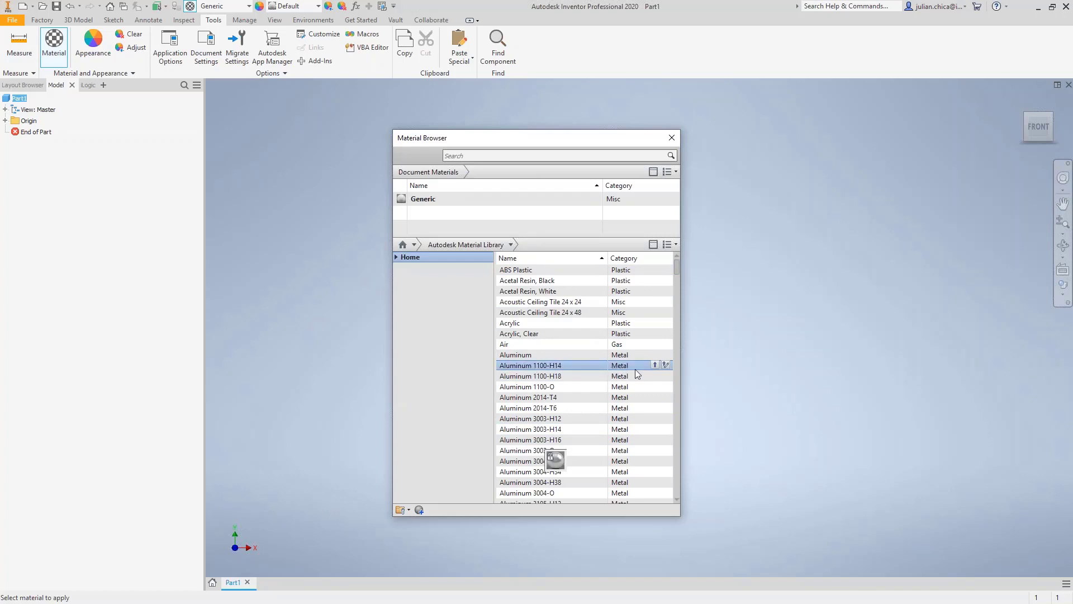
pyautogui.doubleClick(558, 365)
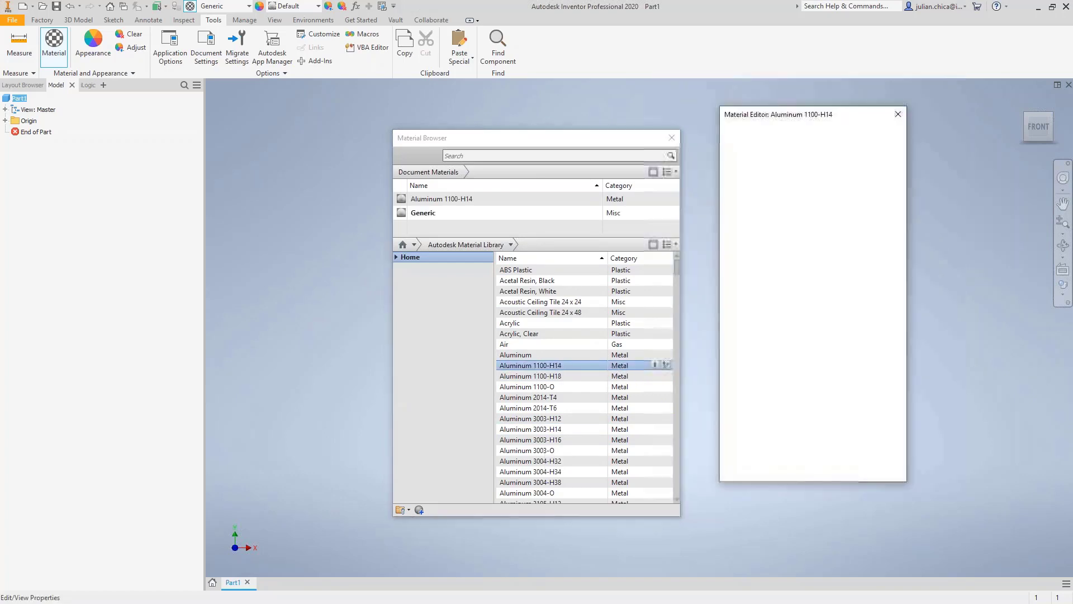
pyautogui.click(898, 114)
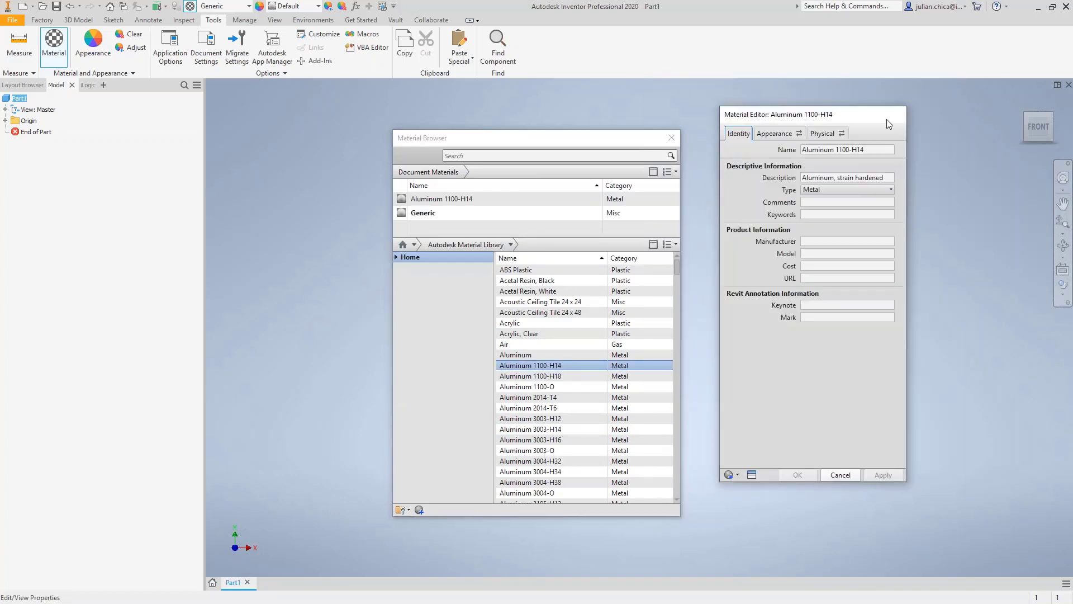
# - Add Aluminum 1100-H14 from the Autodesk Material Library to the document materials, resolving the name conflict
pyautogui.rightClick(528, 364)
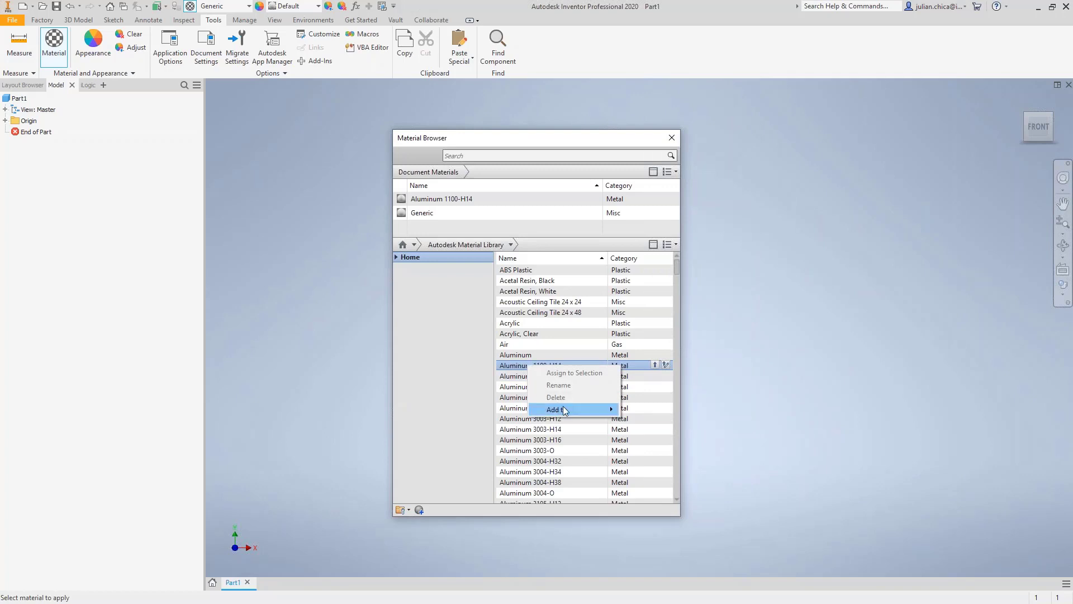
pyautogui.moveTo(562, 409)
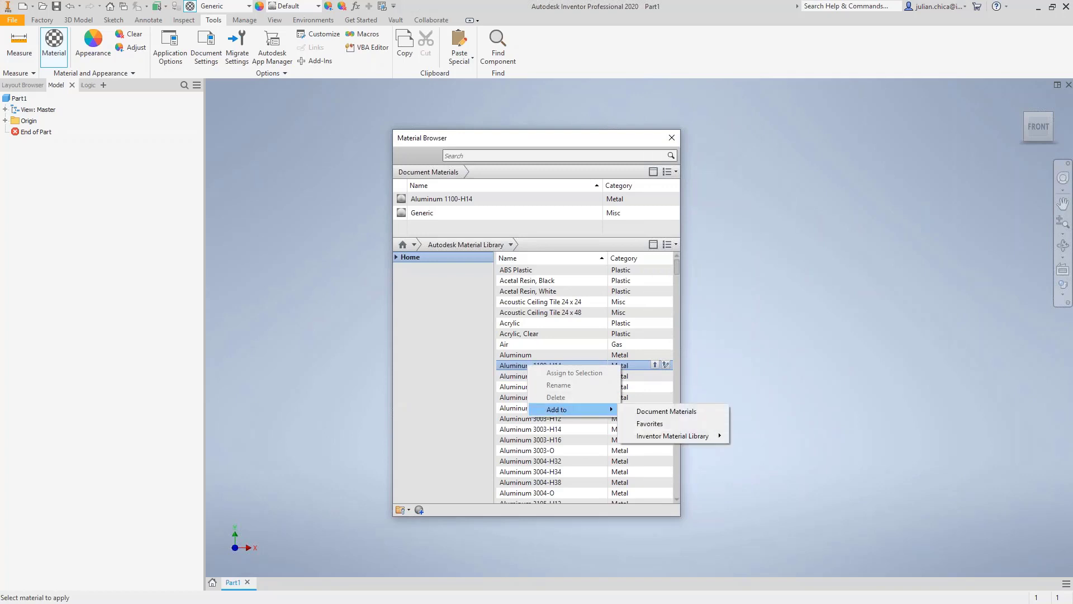
pyautogui.click(663, 412)
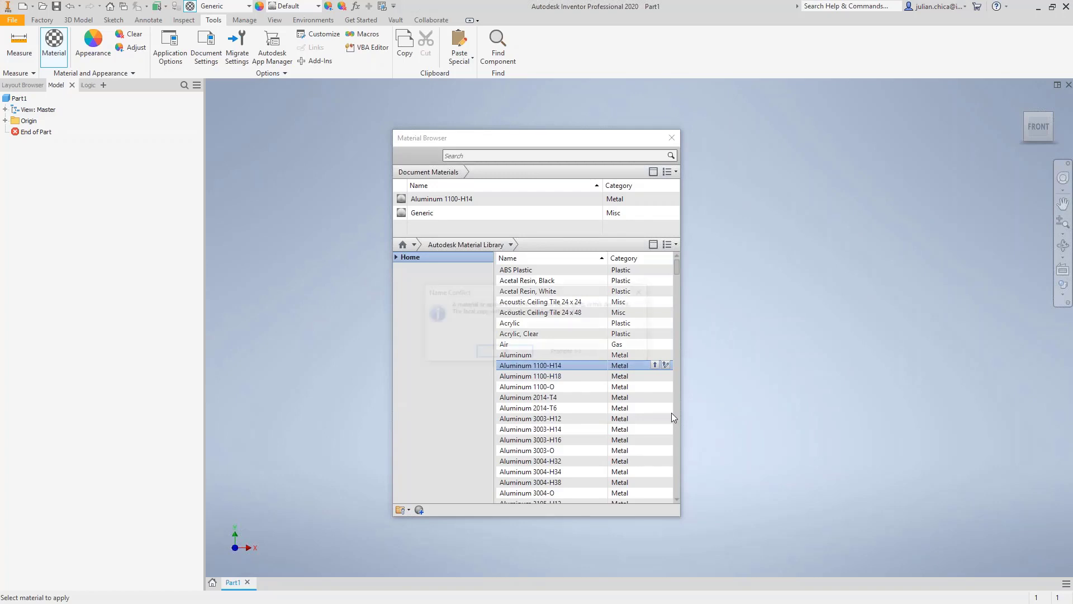
pyautogui.click(505, 351)
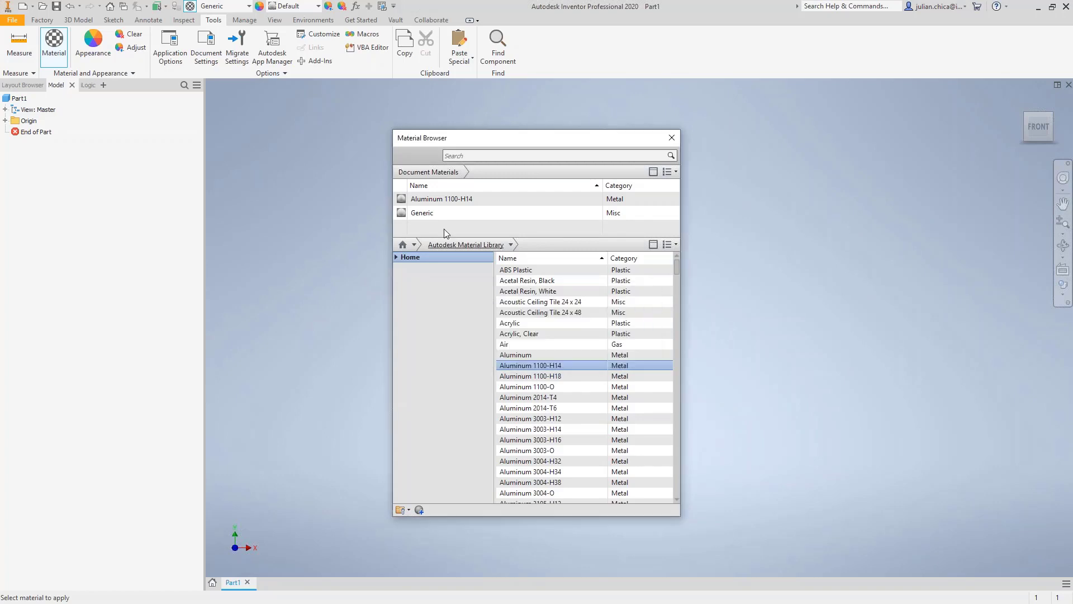
# - Add Aluminum 3003-H12 from the Autodesk Material Library to the document materials
pyautogui.click(544, 424)
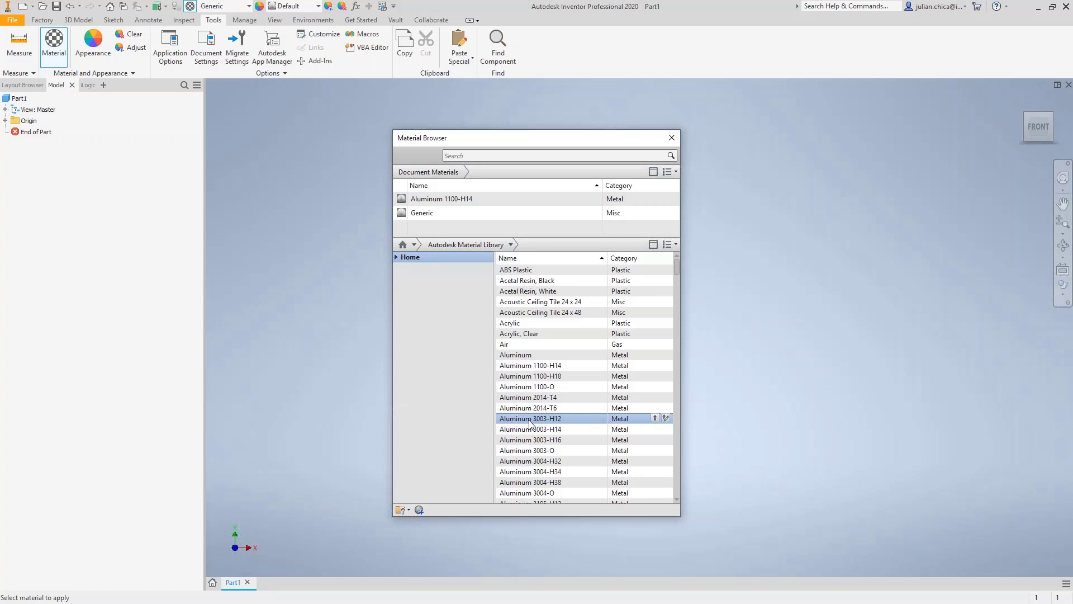
pyautogui.rightClick(530, 424)
pyautogui.moveTo(565, 468)
pyautogui.click(659, 467)
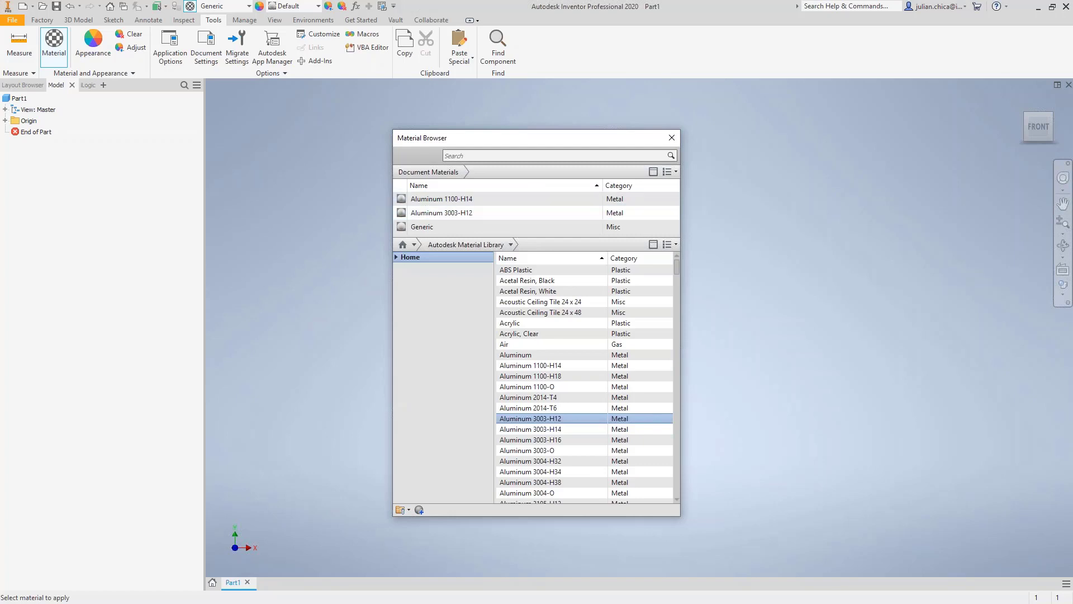
pyautogui.moveTo(524, 146); pyautogui.dragTo(515, 126)
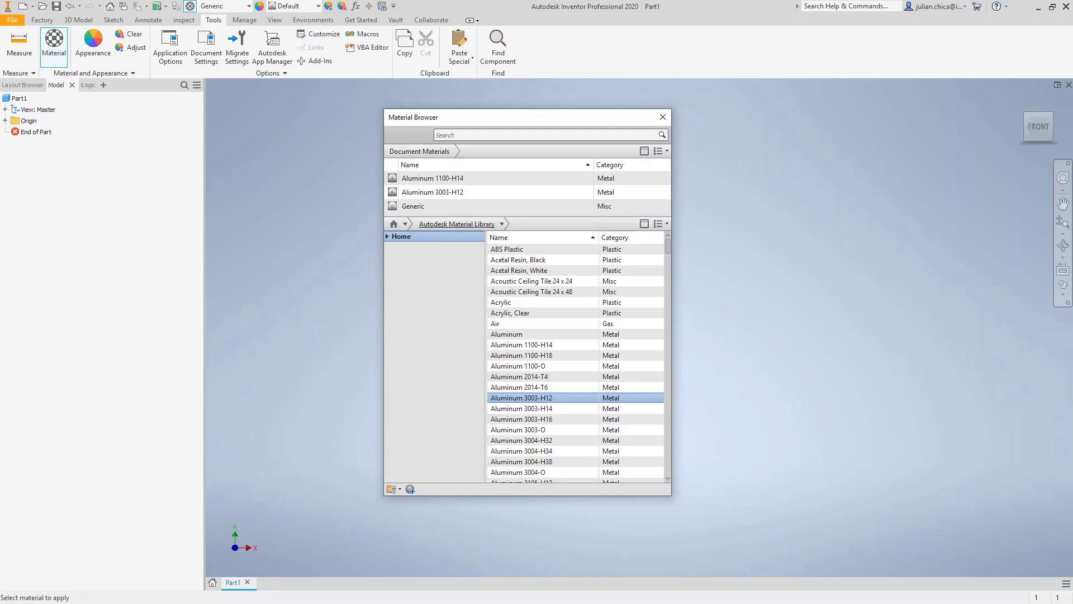
# - Check which material libraries are available, keep the Autodesk Material Library, and close the material browser
pyautogui.click(405, 223)
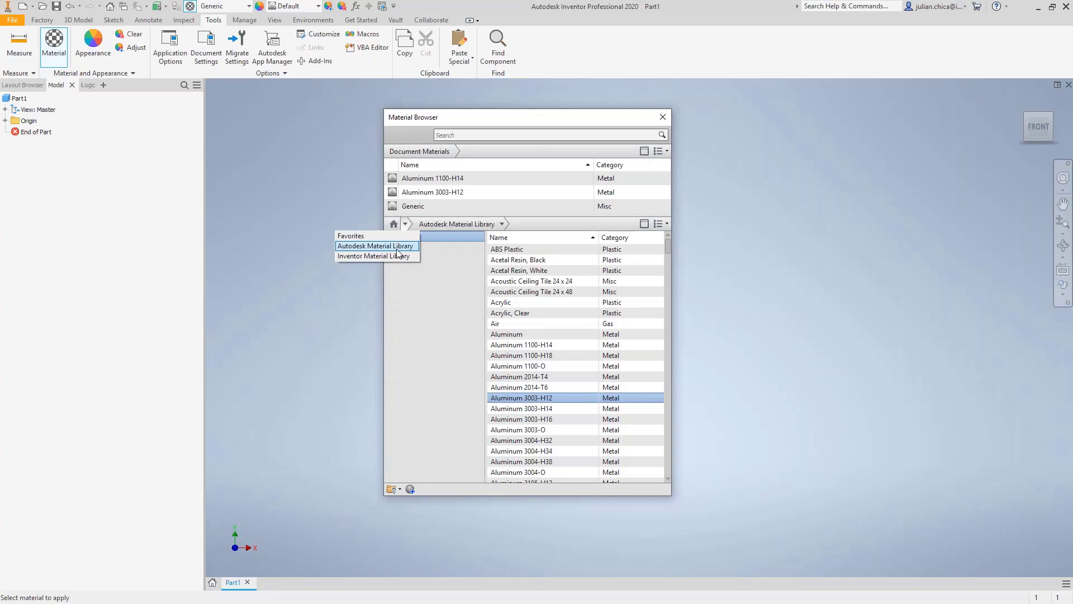
pyautogui.click(458, 250)
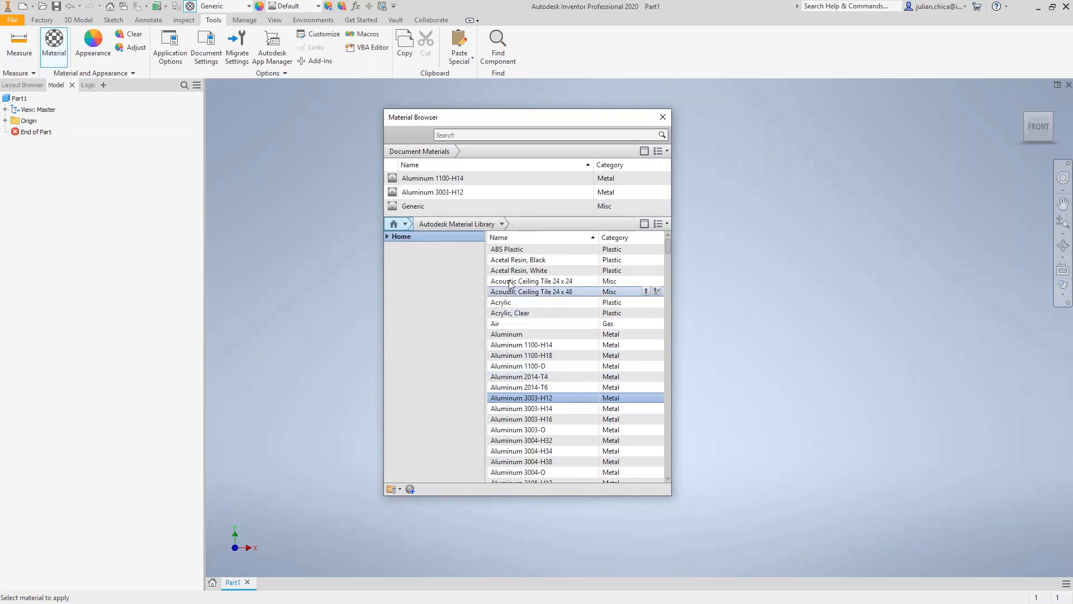
pyautogui.press('Escape')
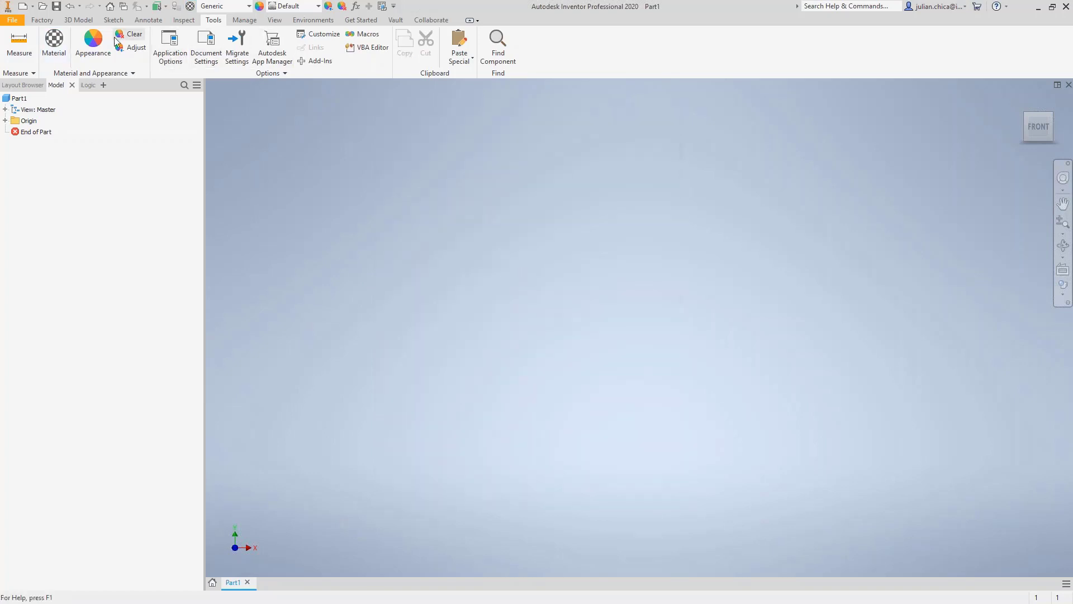
# - Duplicate the document material Aluminum 3003-H12, name the copy Aluminum 3003-acaddemia, and assign it to the part
pyautogui.click(53, 45)
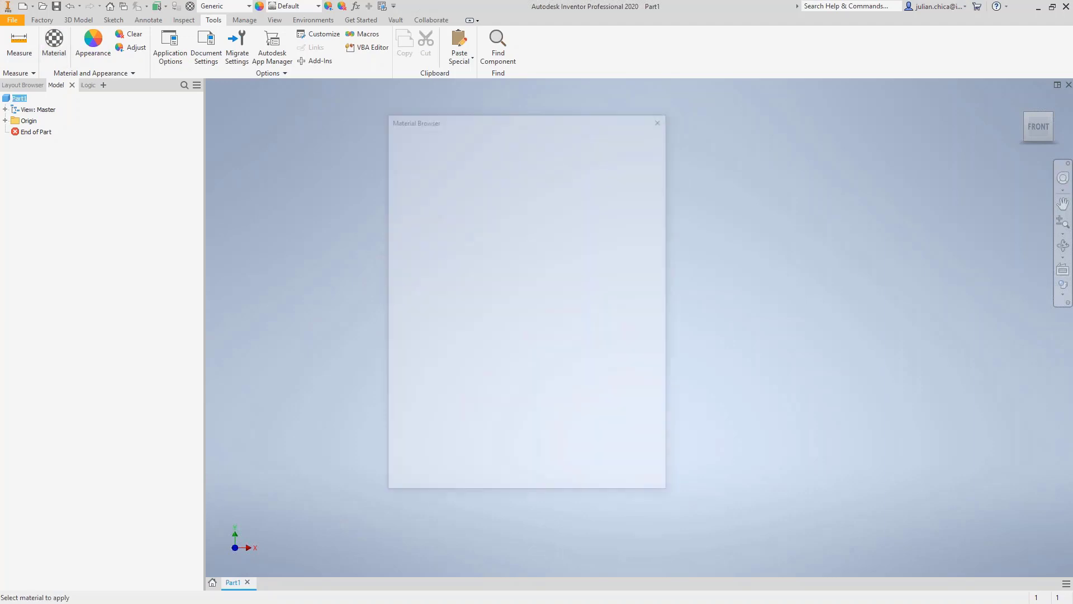
pyautogui.click(458, 193)
pyautogui.rightClick(458, 192)
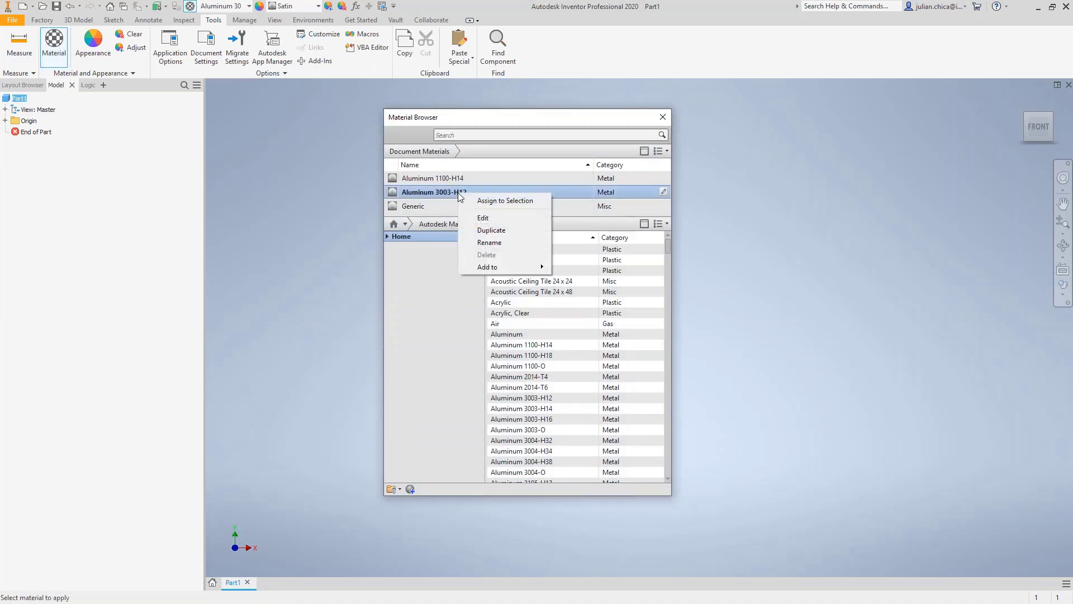
pyautogui.click(492, 230)
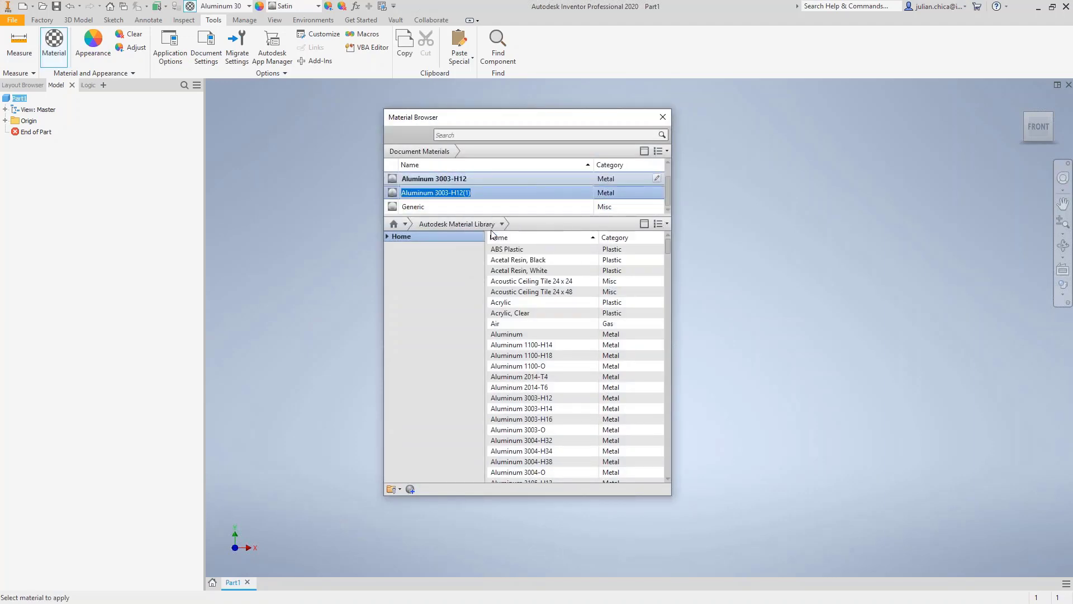
pyautogui.click(482, 194)
pyautogui.moveTo(481, 194); pyautogui.dragTo(450, 193)
pyautogui.write('acadde')
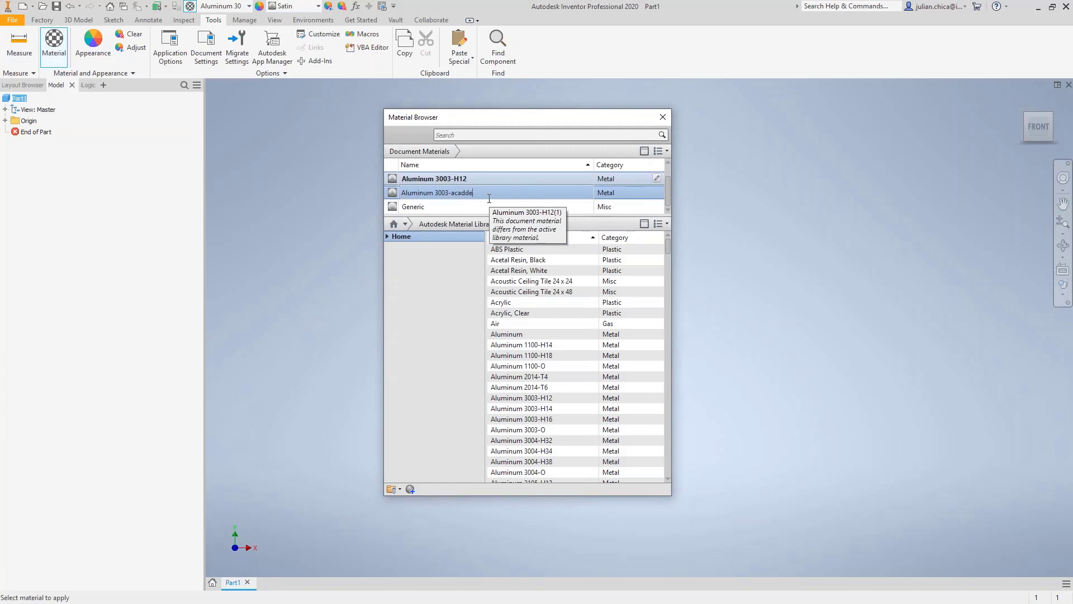
pyautogui.write('mia')
pyautogui.press('Return')
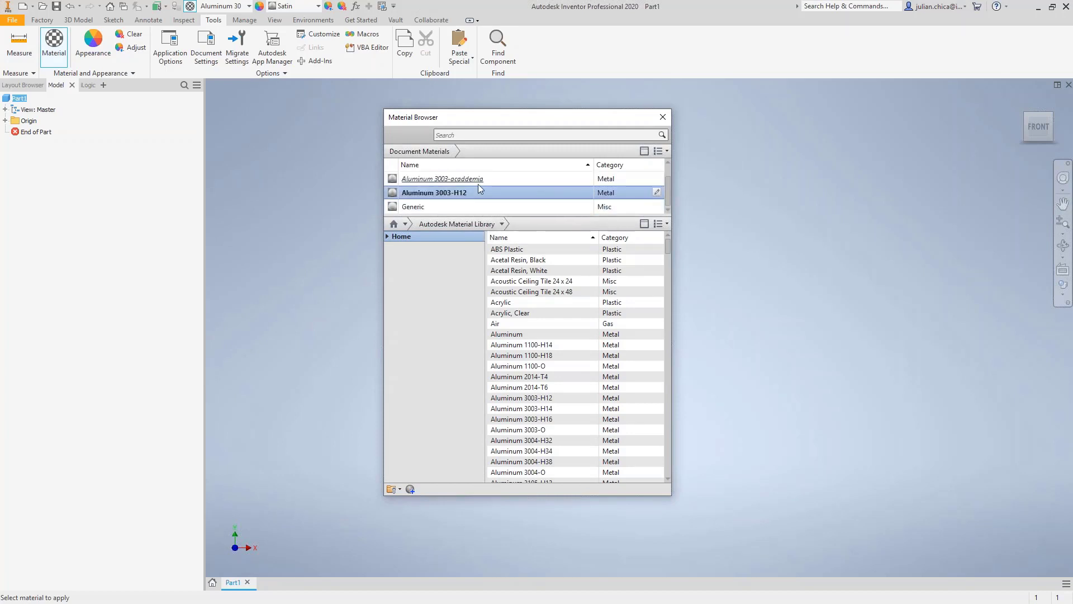
pyautogui.click(480, 179)
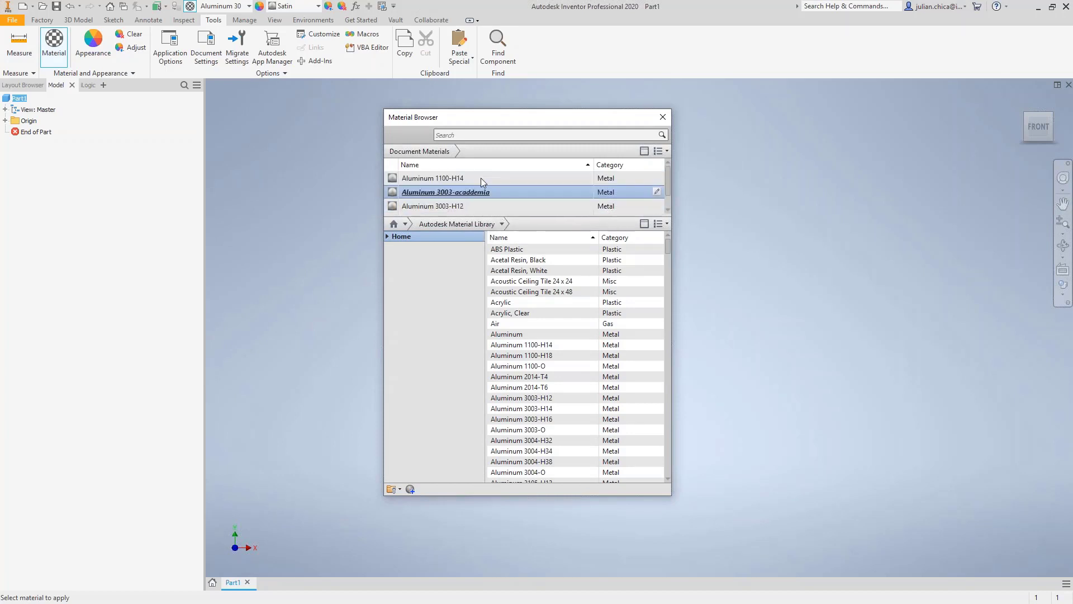
# - Examine the thermal, mechanical, strength and appearance properties of Aluminum 3003-acaddemia, and close the material editor and browser without changes
pyautogui.click(656, 192)
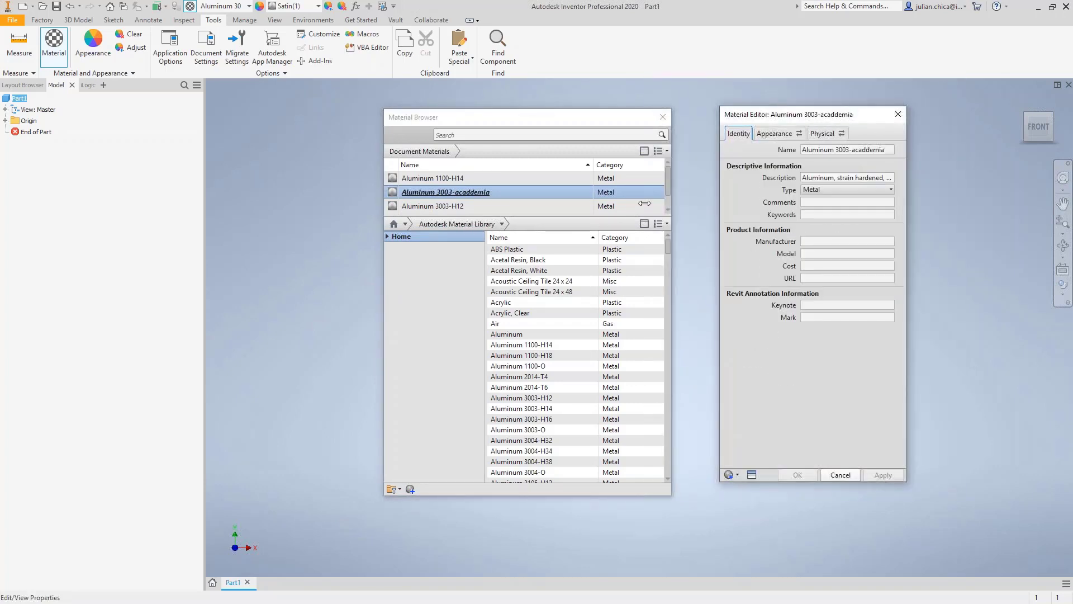
pyautogui.click(833, 134)
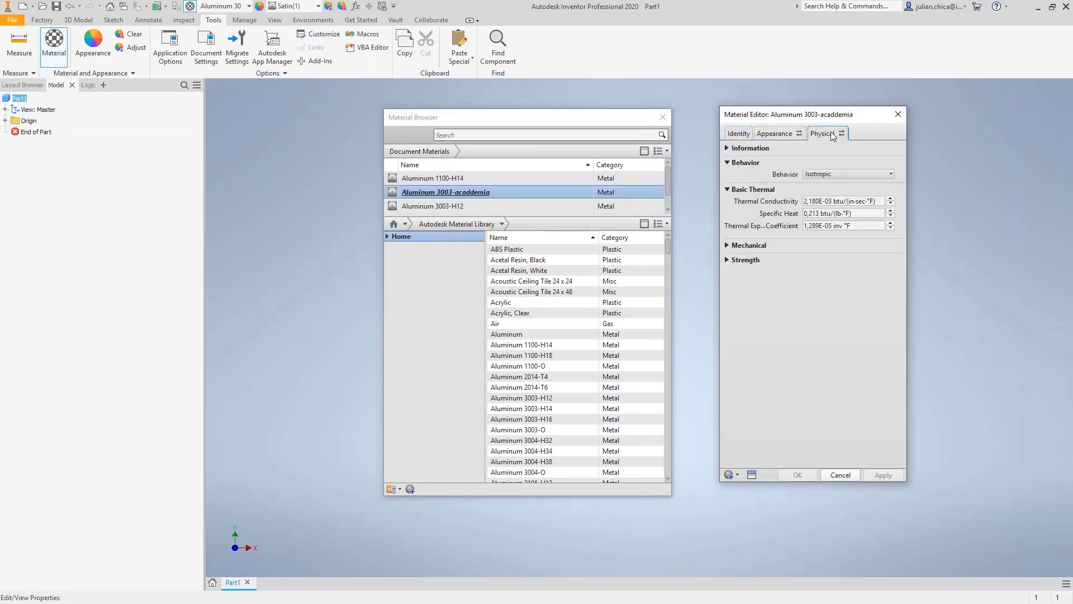
pyautogui.click(735, 246)
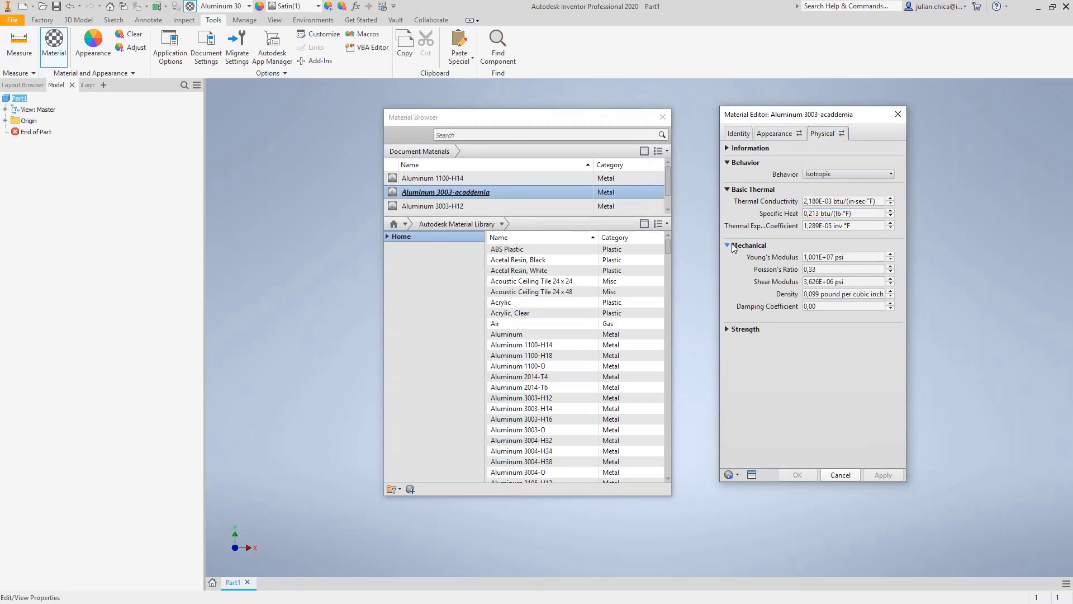
pyautogui.click(727, 329)
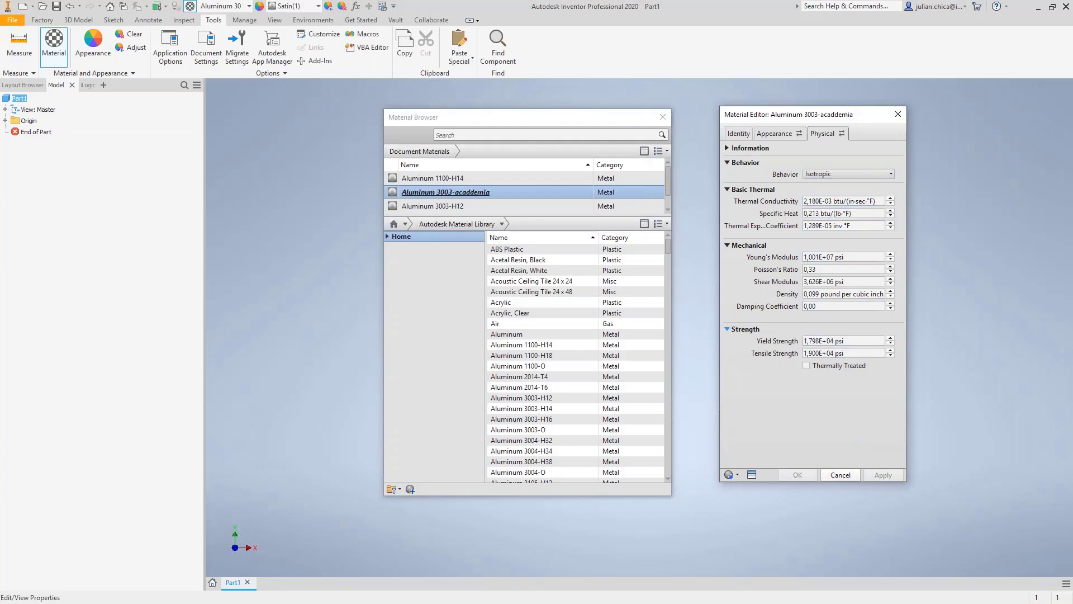
pyautogui.click(783, 135)
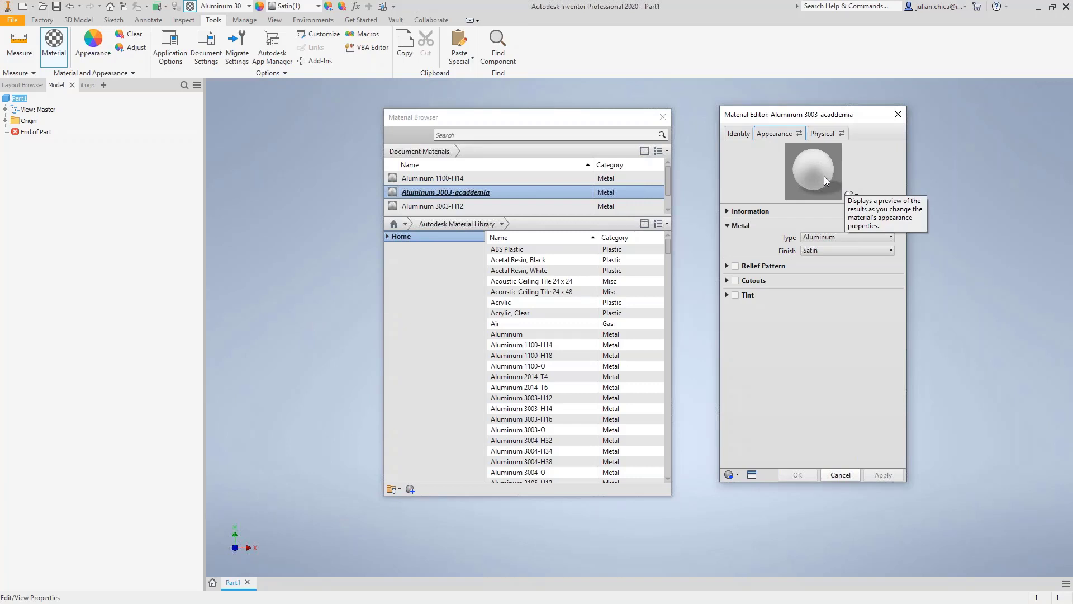
pyautogui.click(850, 196)
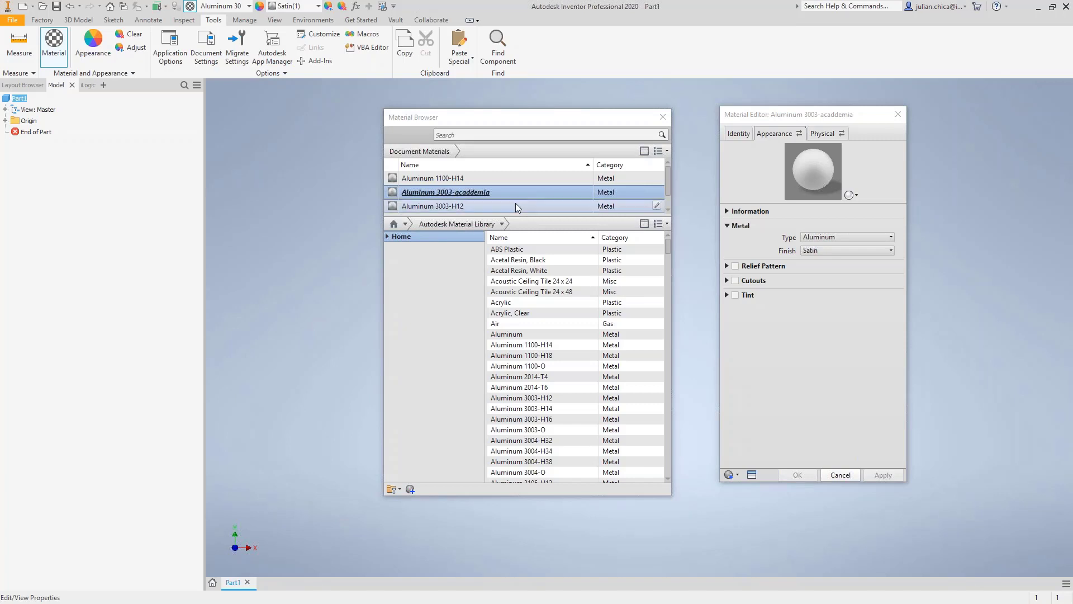
pyautogui.click(841, 475)
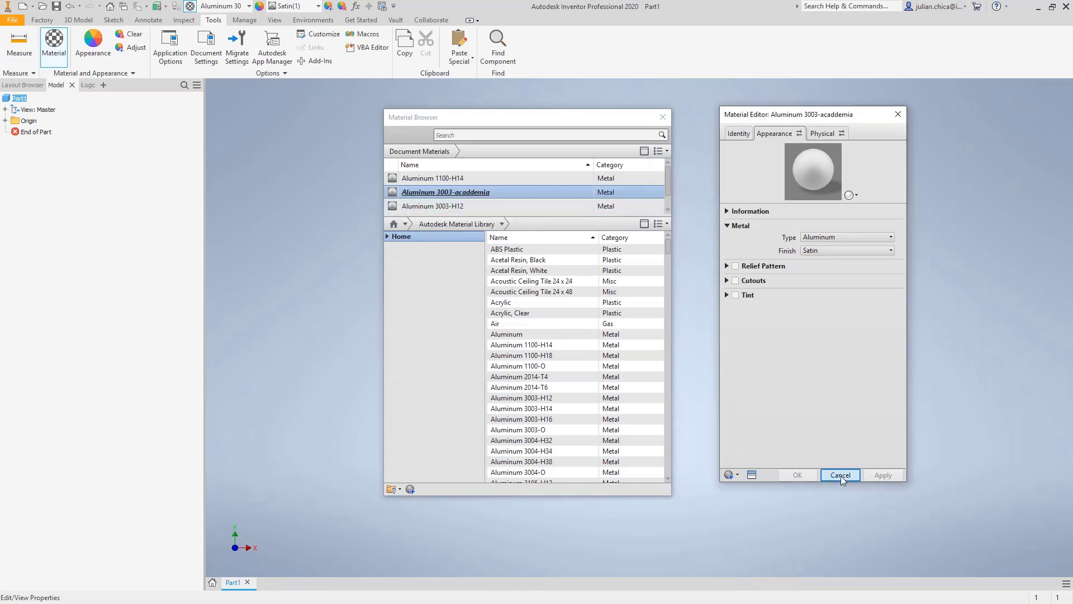
pyautogui.click(841, 475)
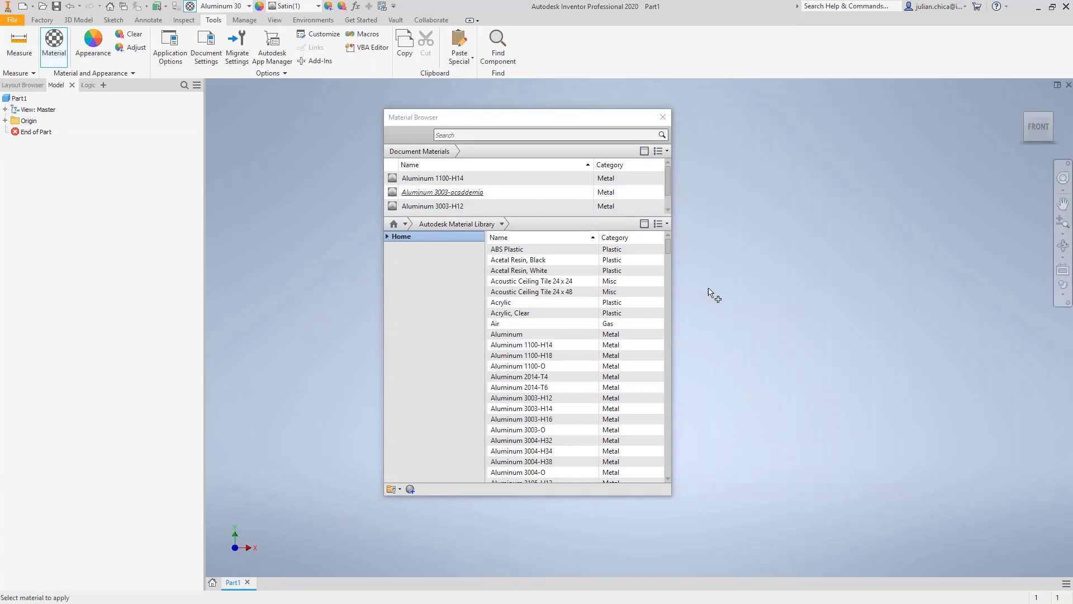
pyautogui.click(667, 118)
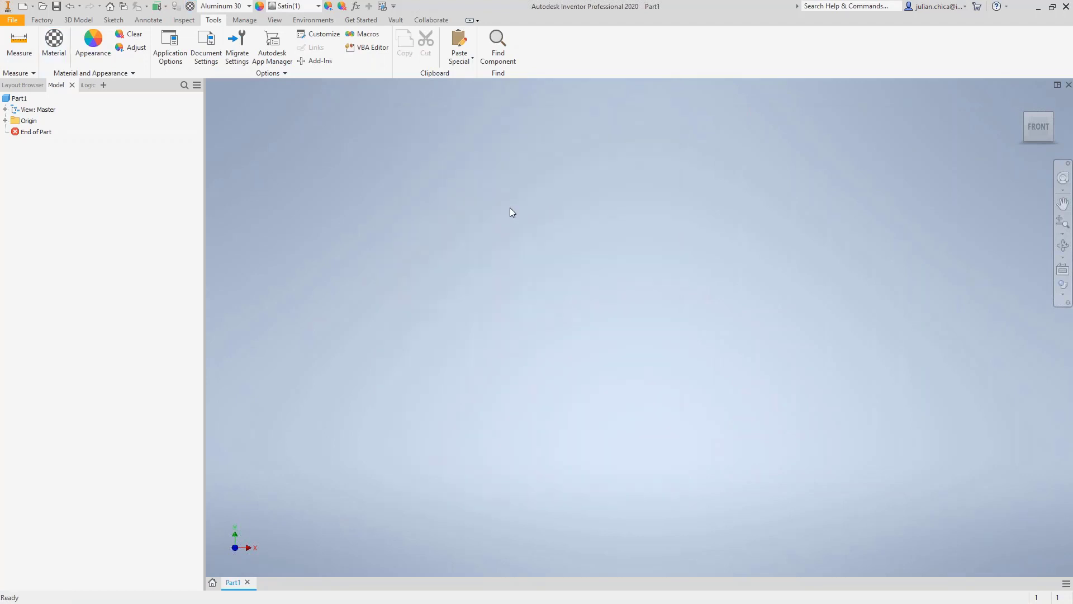
# - Add a text user parameter named CODIGO_ALMACEN to the part and close the parameter table
pyautogui.click(356, 6)
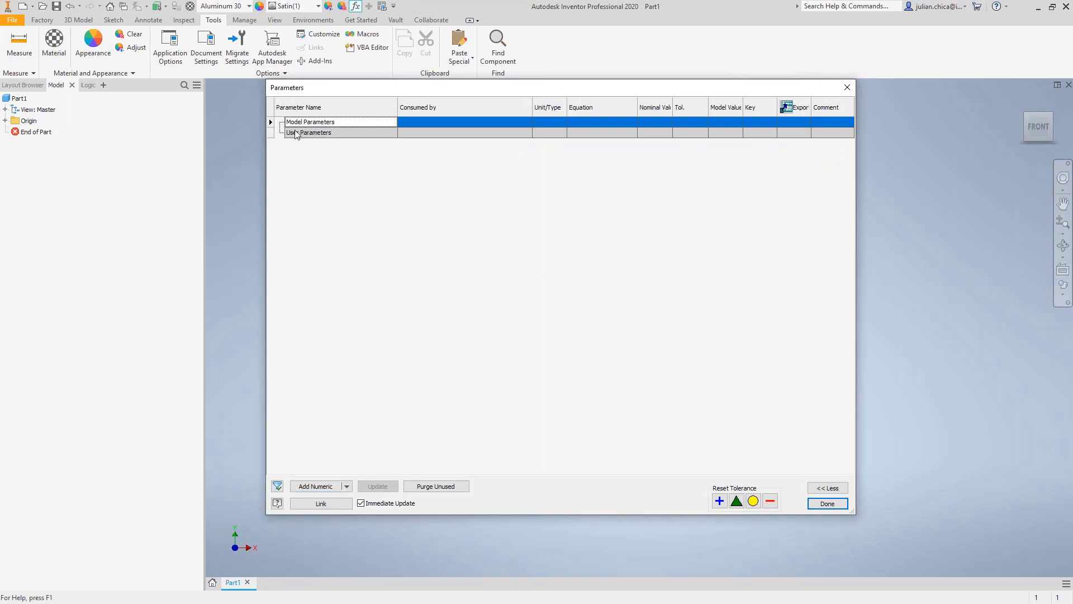
pyautogui.click(347, 486)
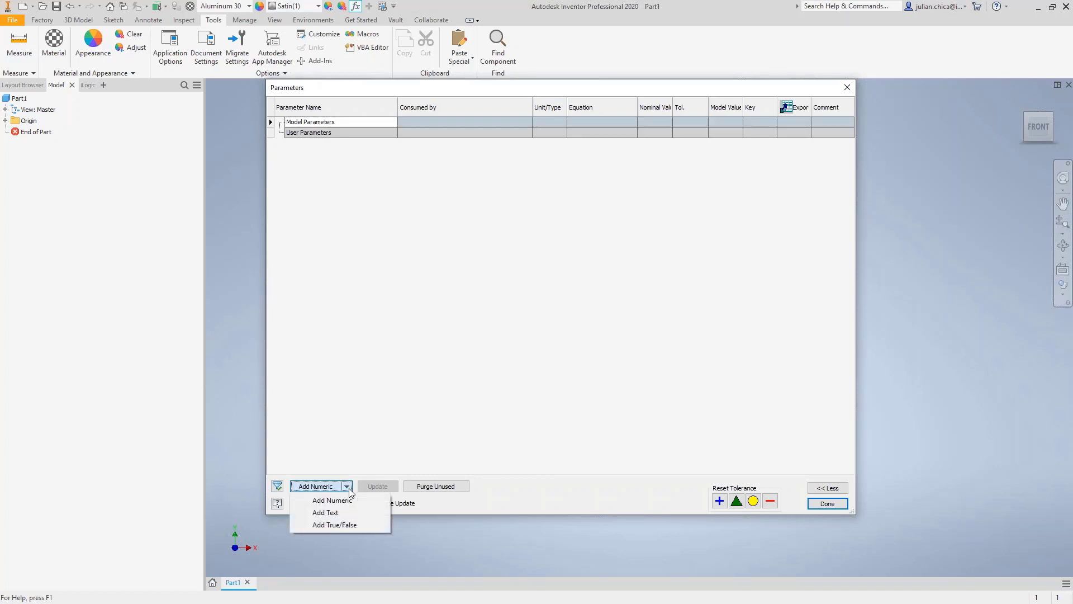
pyautogui.click(333, 512)
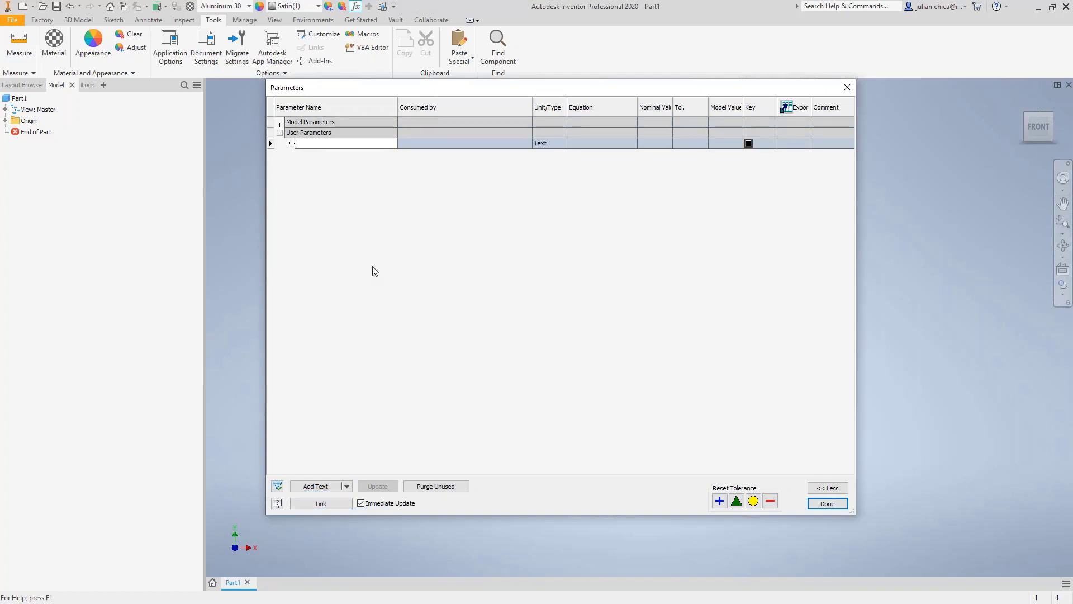
pyautogui.write('CLI')
pyautogui.press('BackSpace')
pyautogui.write('CODIGO_ALMACIEN')
pyautogui.press('Return')
pyautogui.click(828, 504)
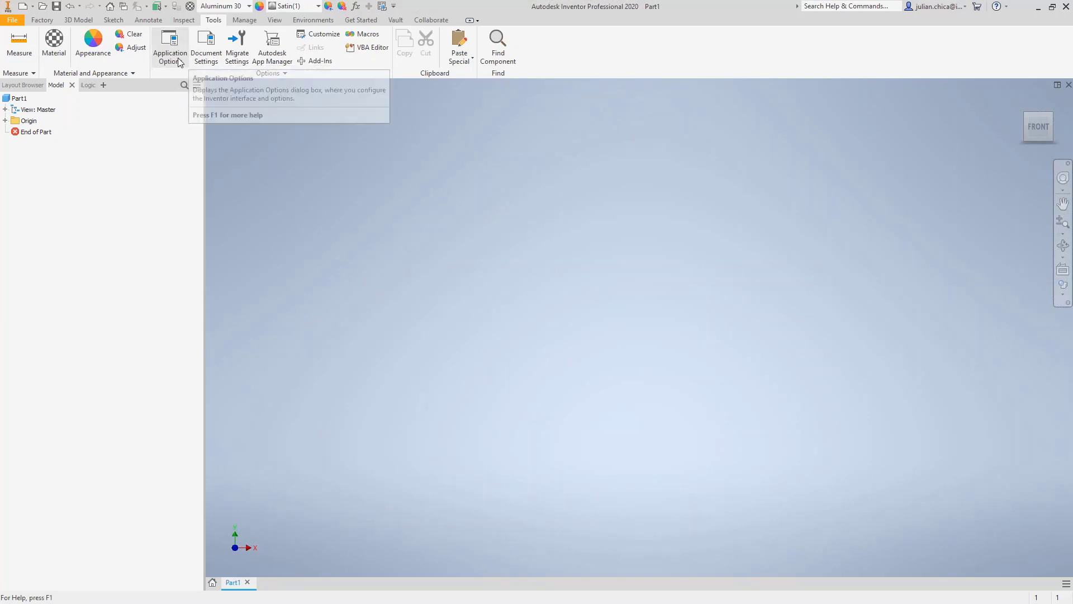
# - Add a numeric user parameter named DIAMETRO_PRINCIPAL, mark it for export, and close the parameter table
pyautogui.click(356, 7)
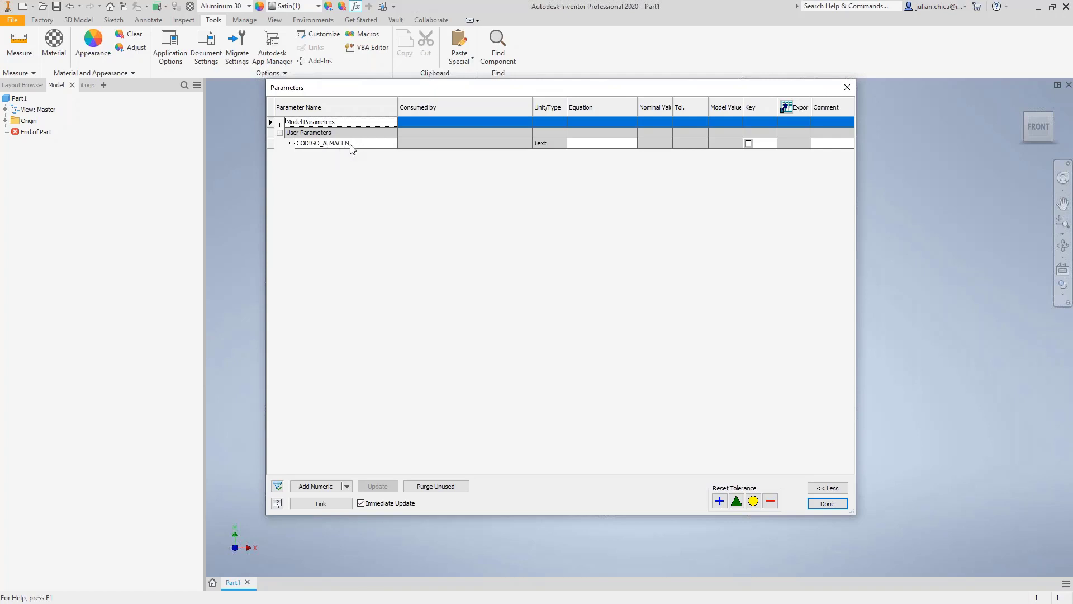
pyautogui.click(332, 488)
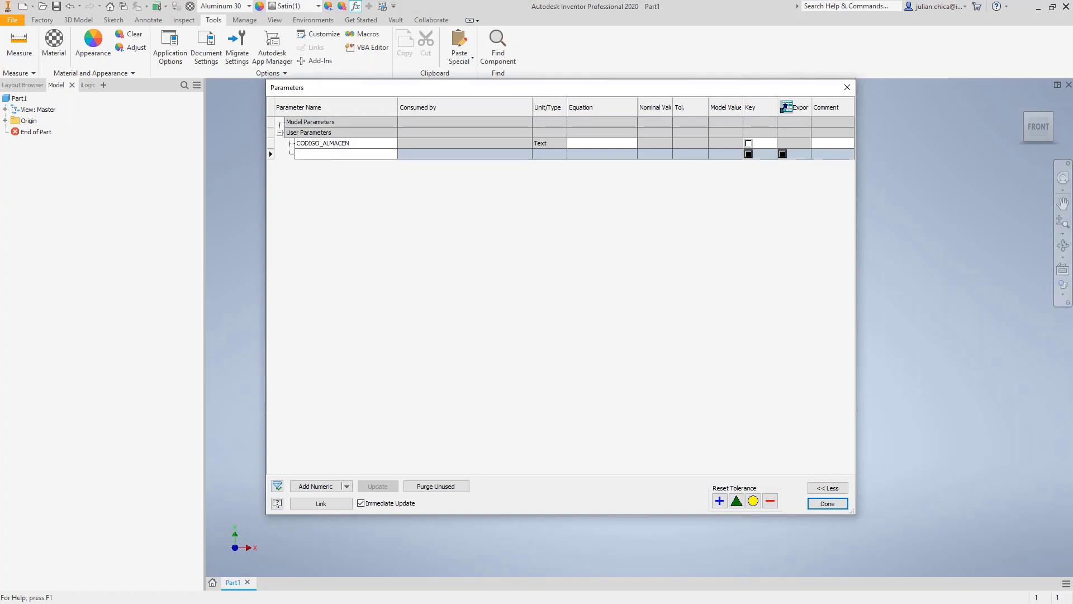
pyautogui.write('DIAMETRO_PRINCIPAL')
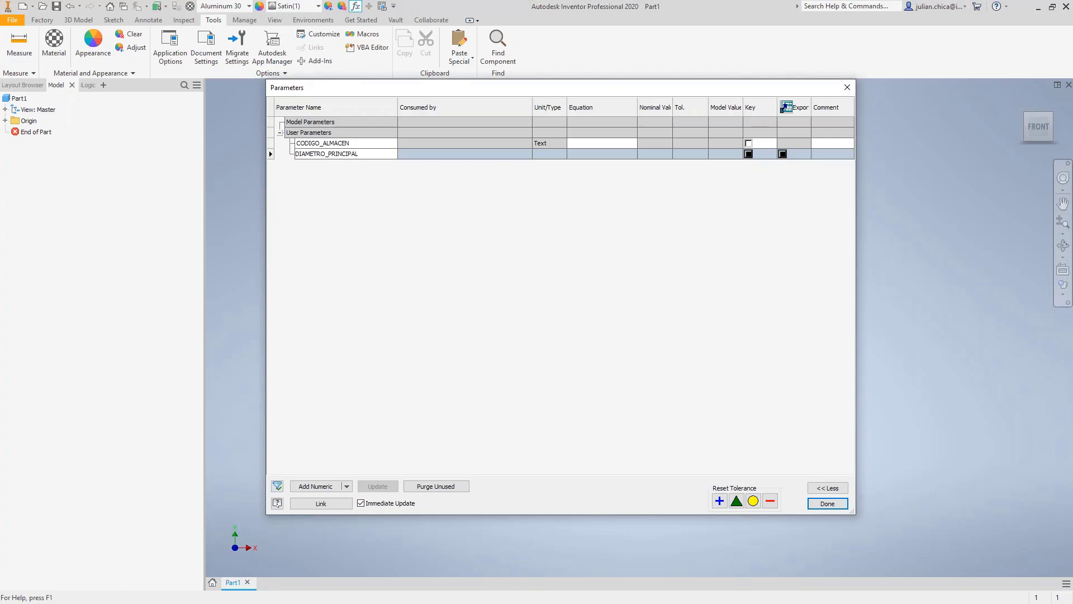
pyautogui.press('Return')
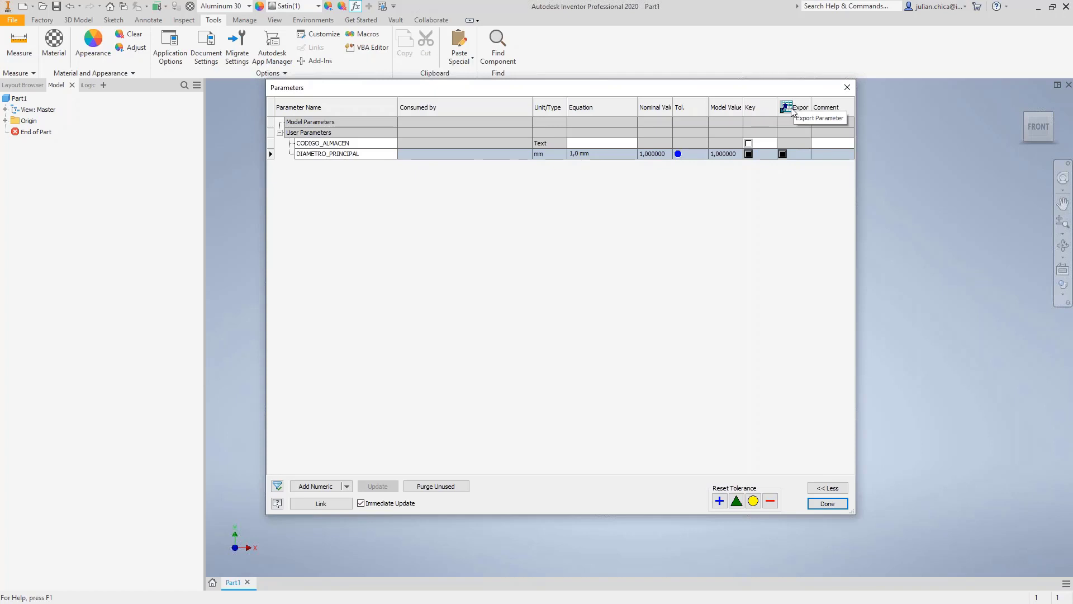
pyautogui.click(783, 154)
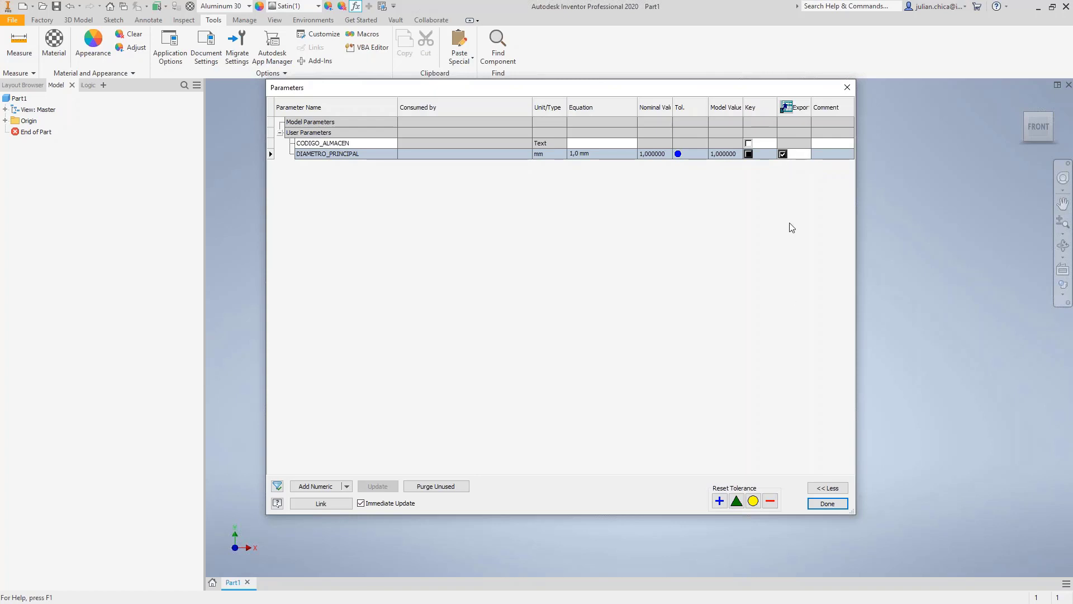
pyautogui.click(828, 503)
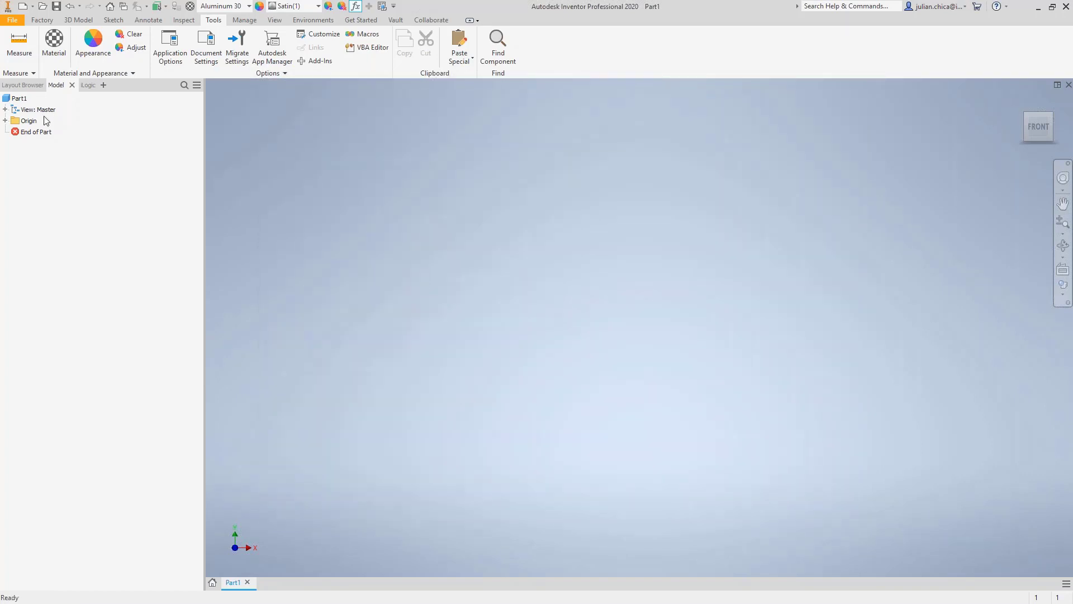
# - Check the part's custom iProperties for the exported parameter, widen the name column, and close the properties
pyautogui.click(19, 99)
pyautogui.rightClick(19, 99)
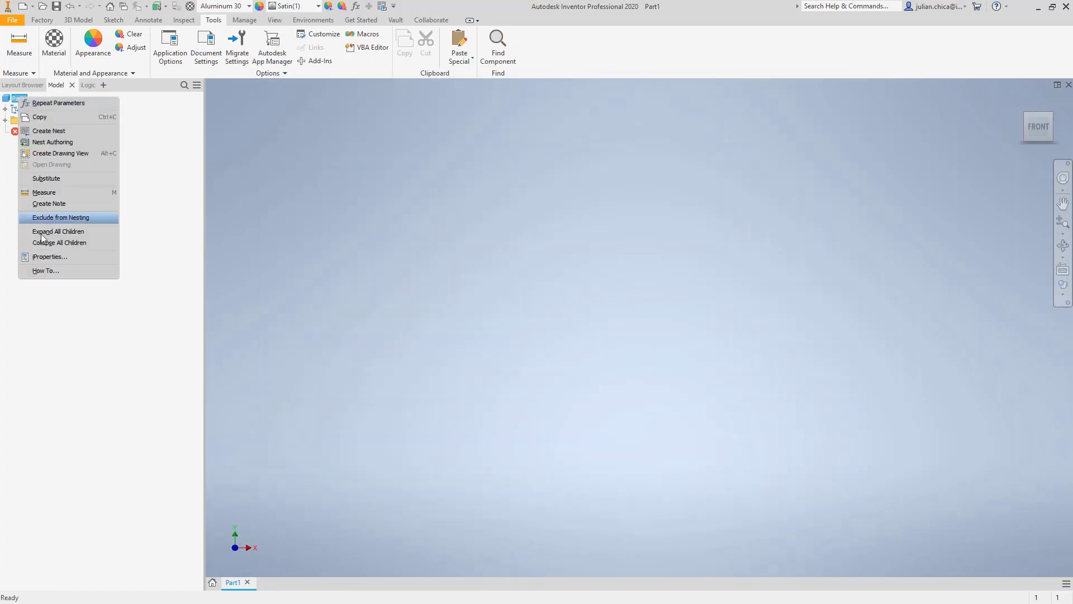
pyautogui.click(49, 257)
pyautogui.click(811, 117)
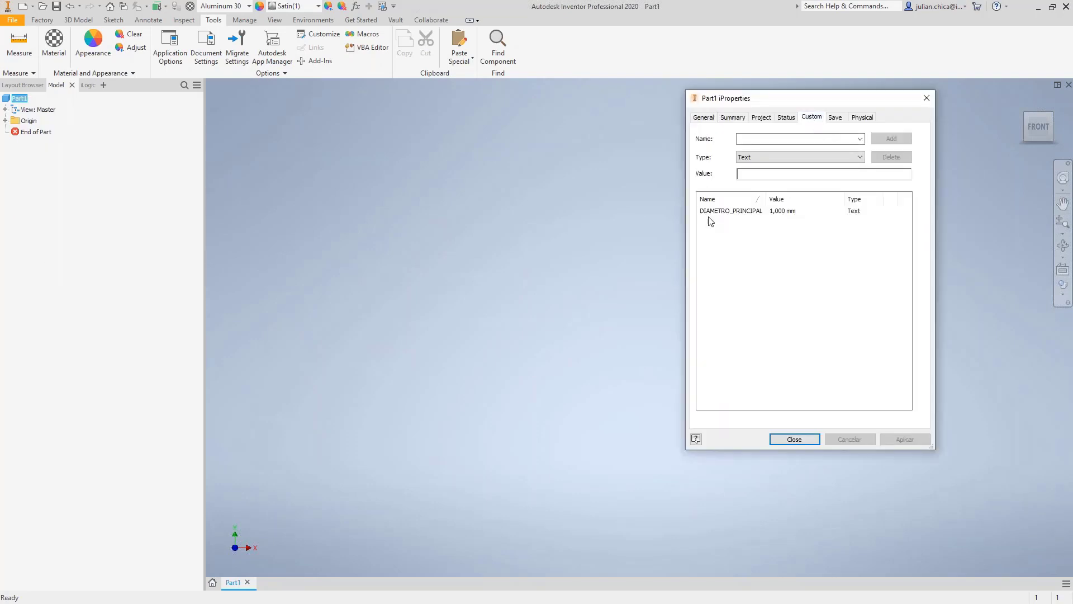
pyautogui.moveTo(767, 198); pyautogui.dragTo(791, 199)
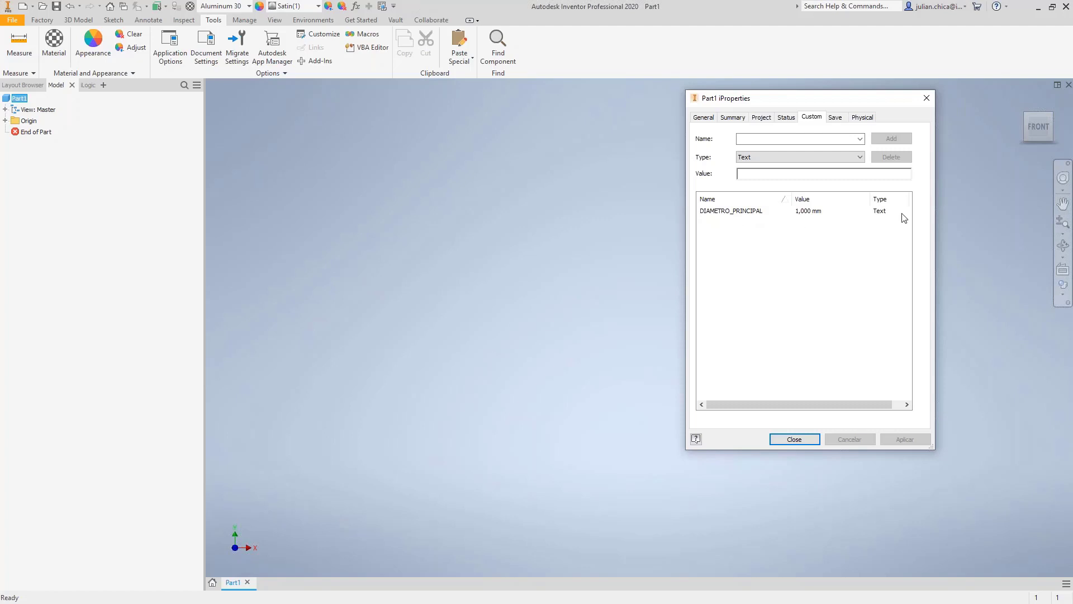
pyautogui.click(795, 440)
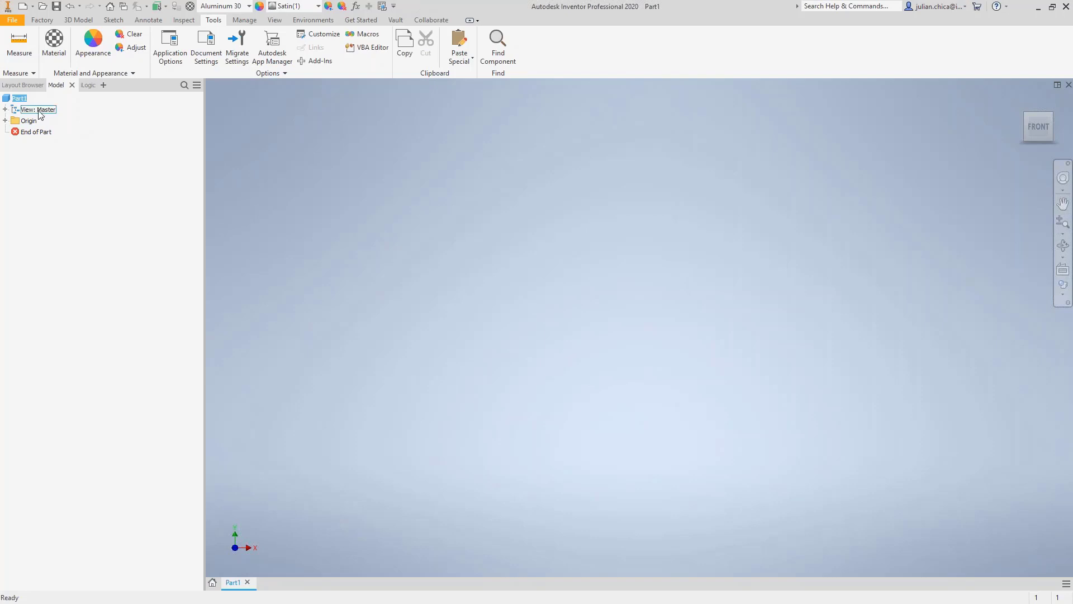
# - Review the model and user parameter groups, including the CODIGO_ALMACEN entry, and close the parameter table
pyautogui.click(356, 6)
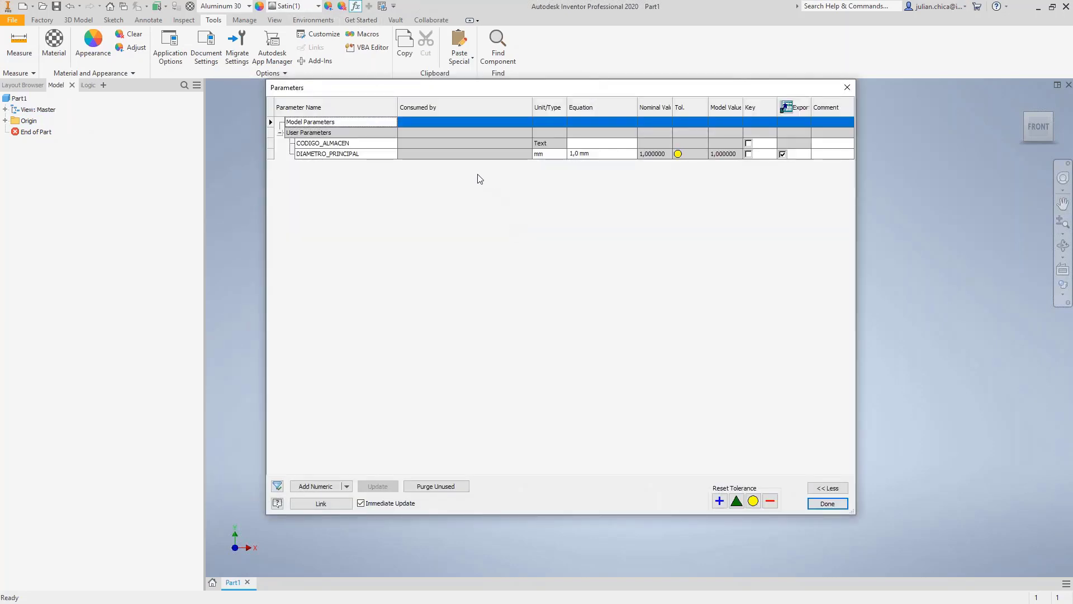
pyautogui.click(505, 144)
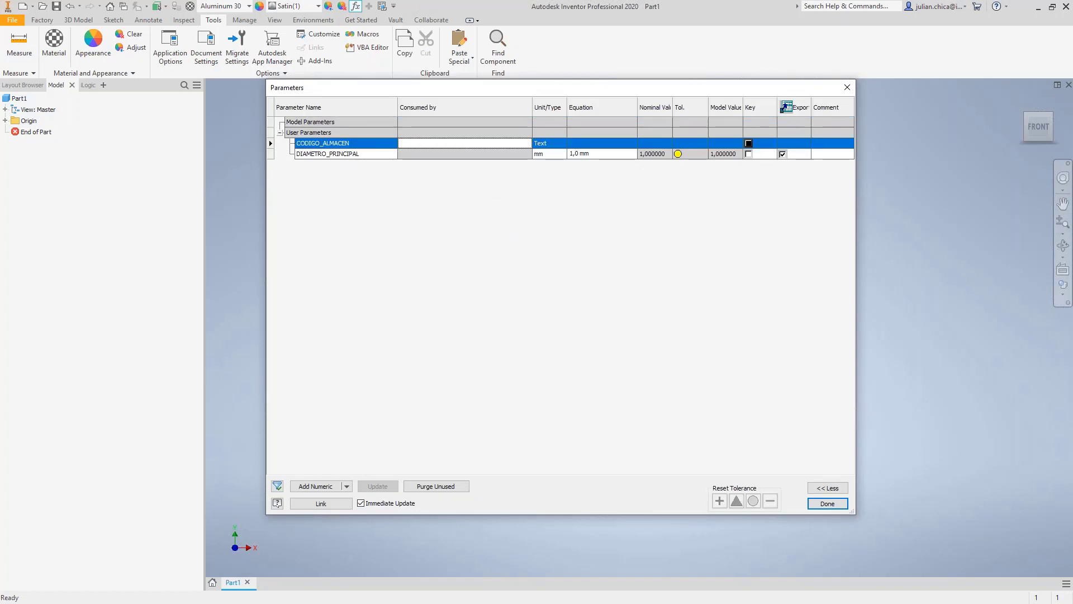
pyautogui.click(362, 144)
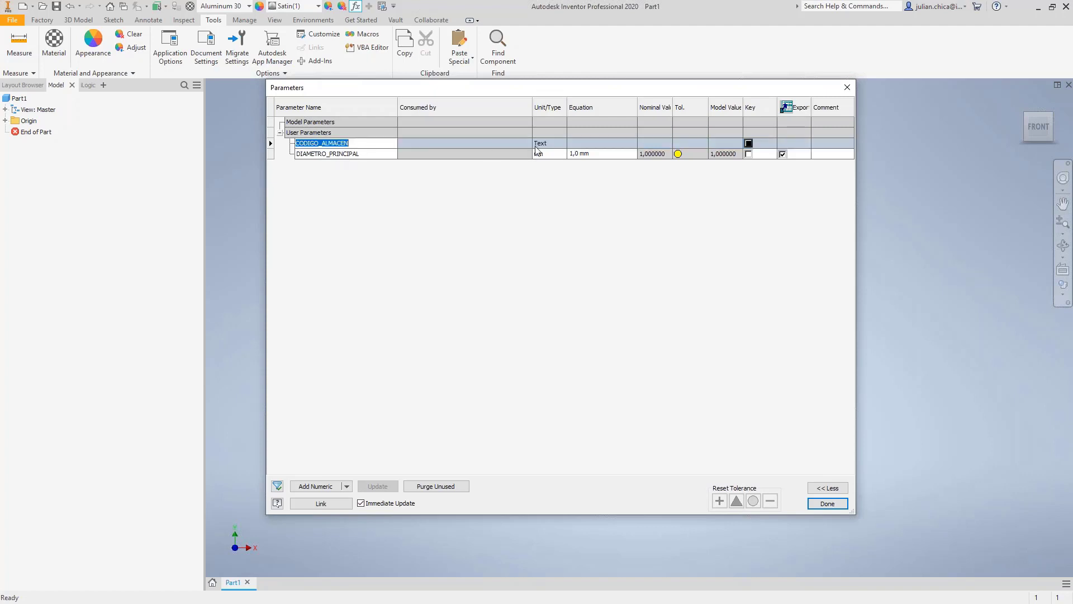
pyautogui.press('Return')
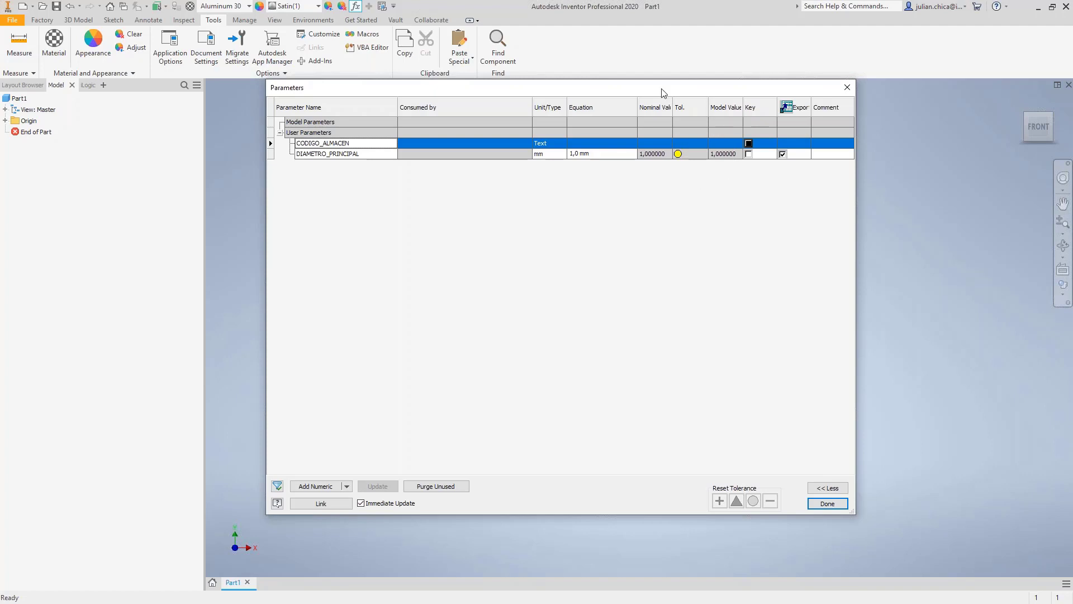
pyautogui.moveTo(663, 93); pyautogui.dragTo(682, 111)
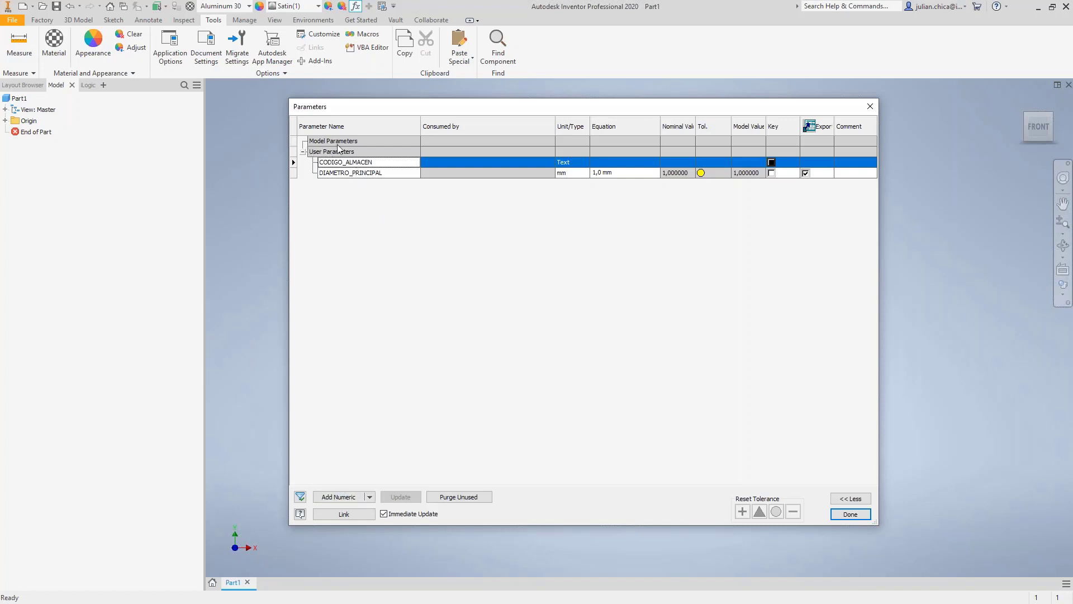
pyautogui.click(857, 518)
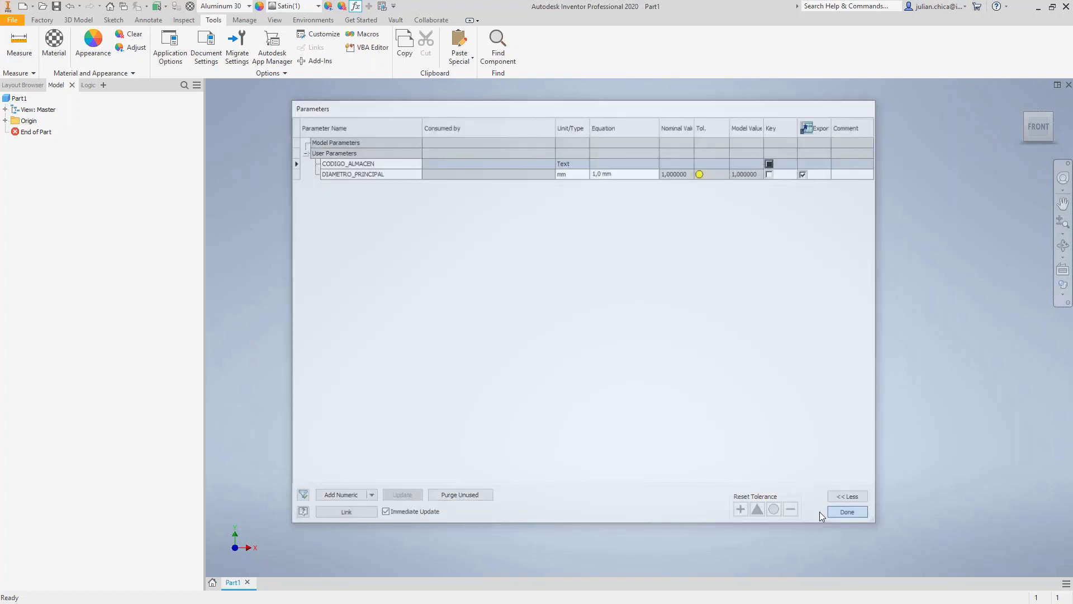
# - Start a new 2D sketch on the XY plane
pyautogui.rightClick(508, 267)
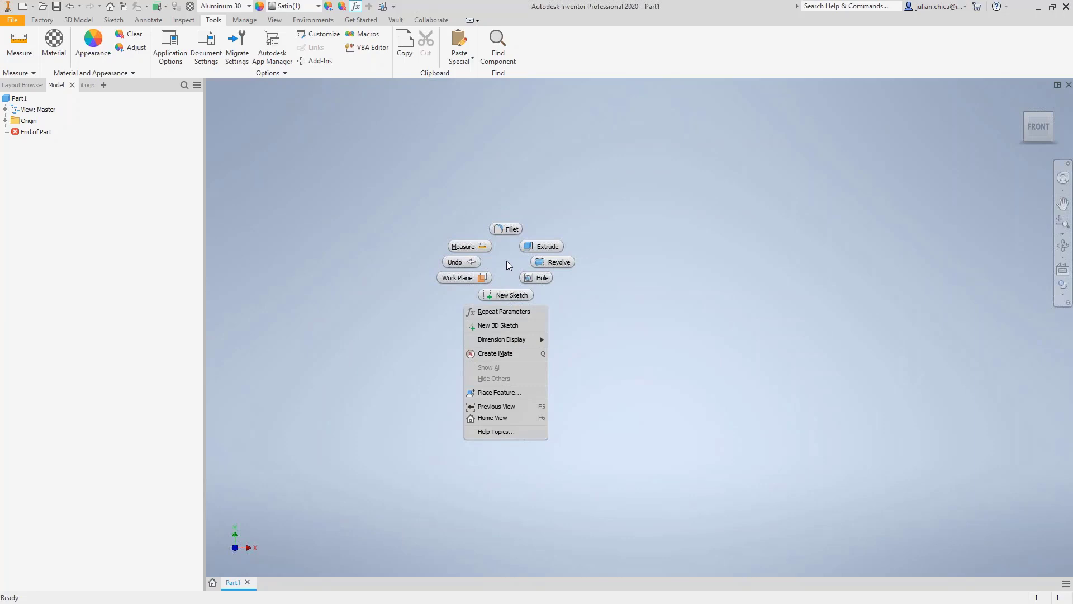
pyautogui.click(507, 261)
pyautogui.rightClick(511, 264)
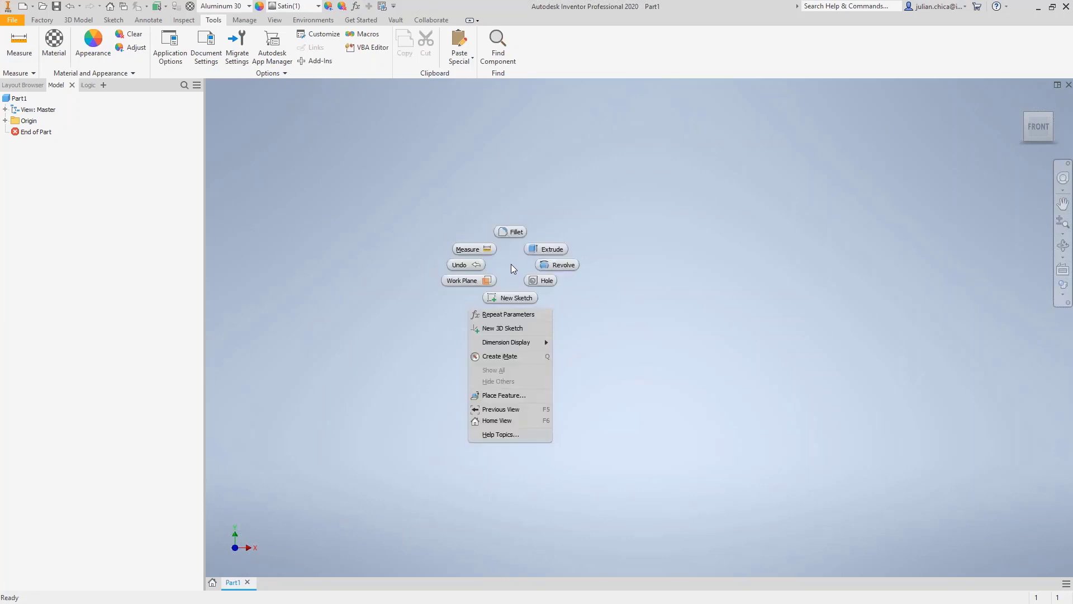
pyautogui.click(511, 298)
pyautogui.click(722, 239)
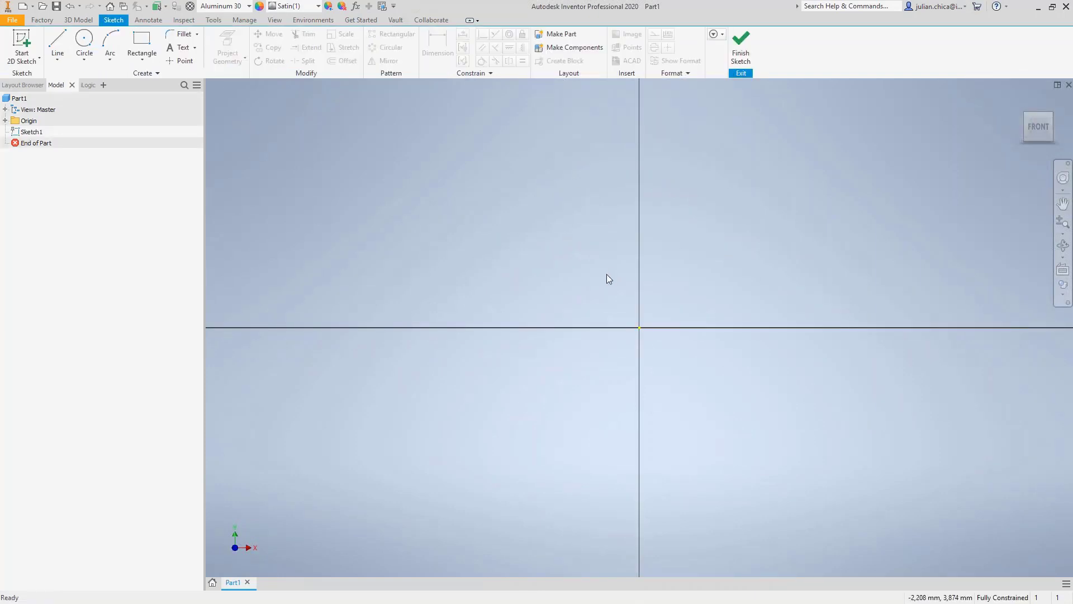
# - Draw a horizontal three-point center rectangle centred on the sketch origin, about 9.8 mm wide and 8 mm high
pyautogui.rightClick(442, 224)
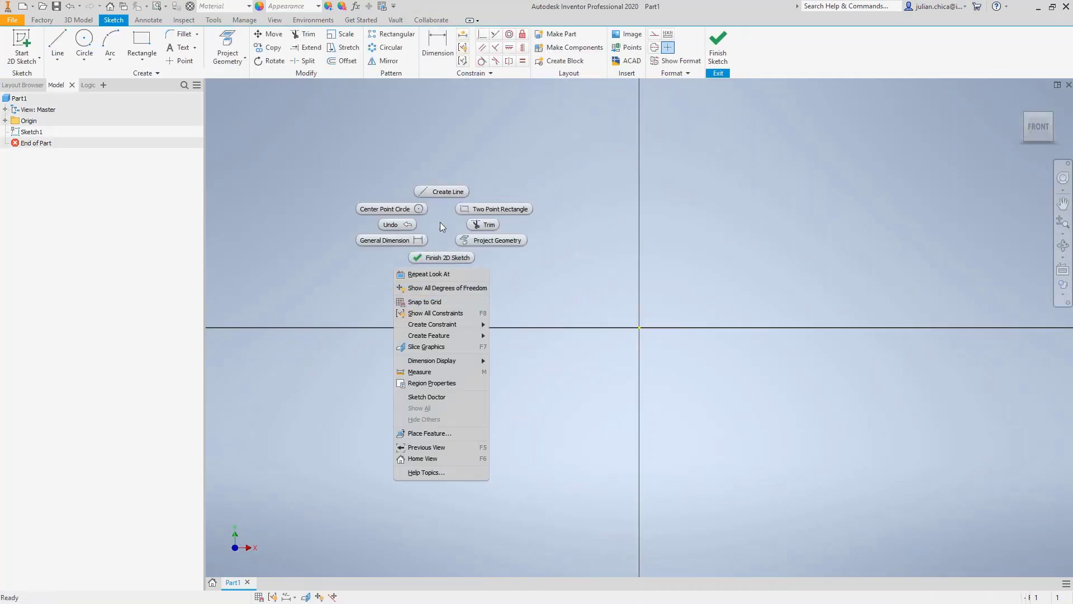
pyautogui.click(143, 56)
pyautogui.click(142, 60)
pyautogui.click(150, 139)
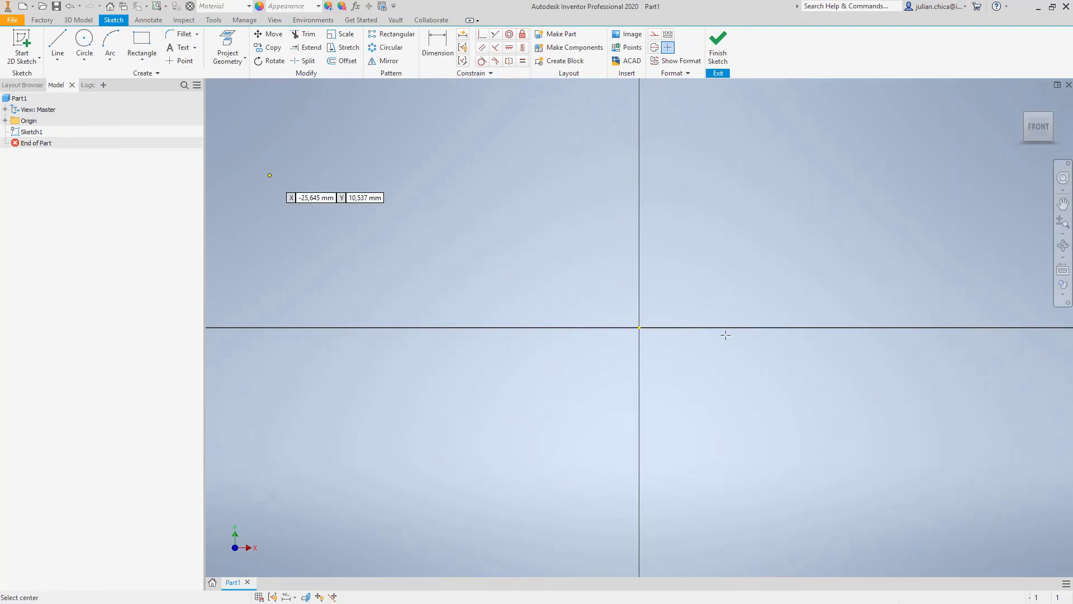
pyautogui.click(640, 327)
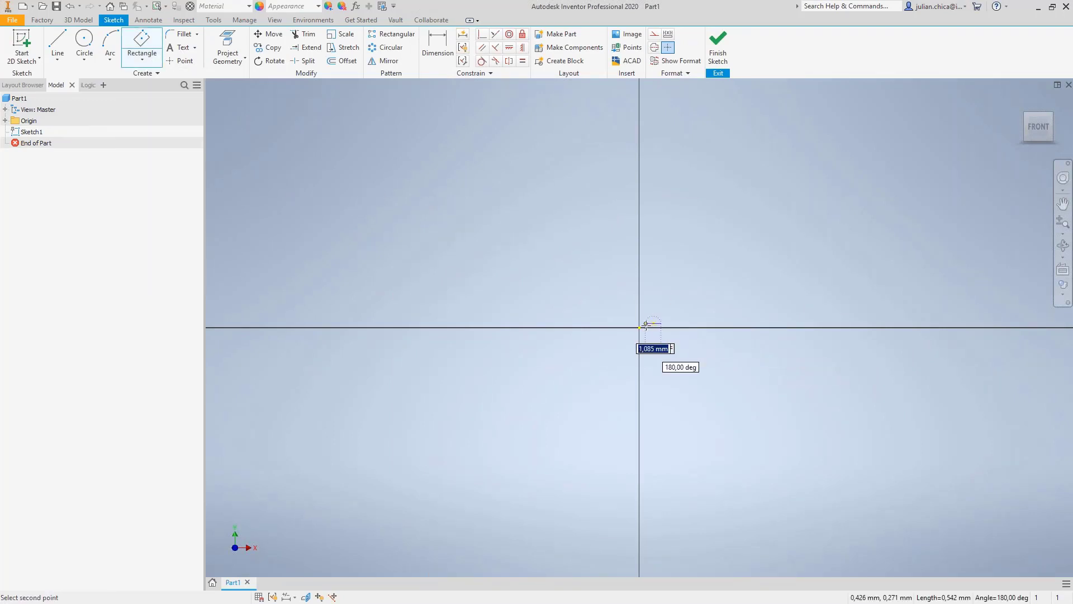
pyautogui.press('Escape')
pyautogui.press('Escape')
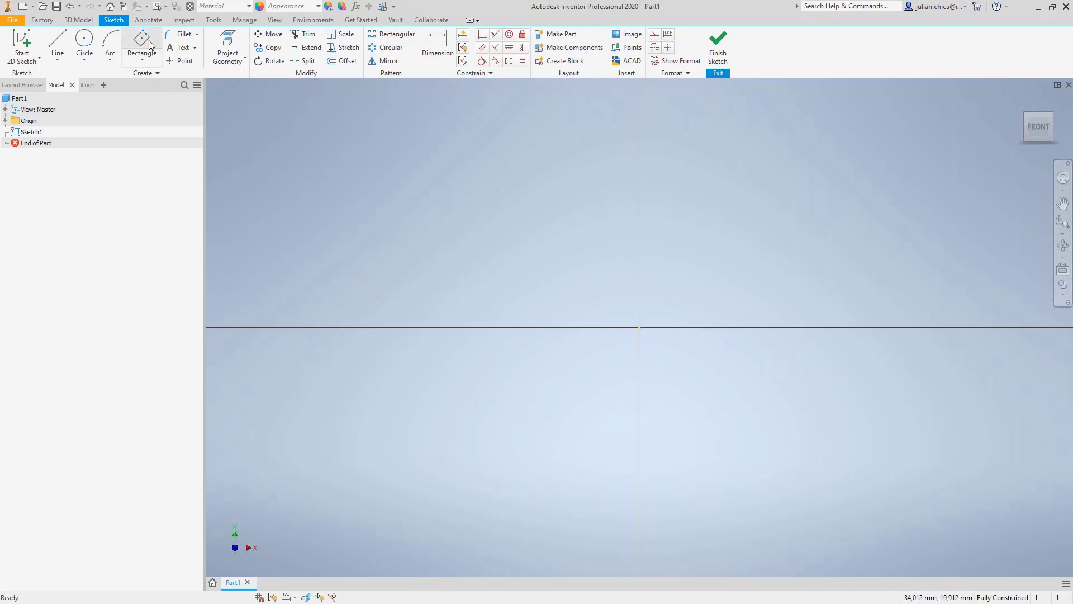
pyautogui.click(150, 45)
pyautogui.click(639, 327)
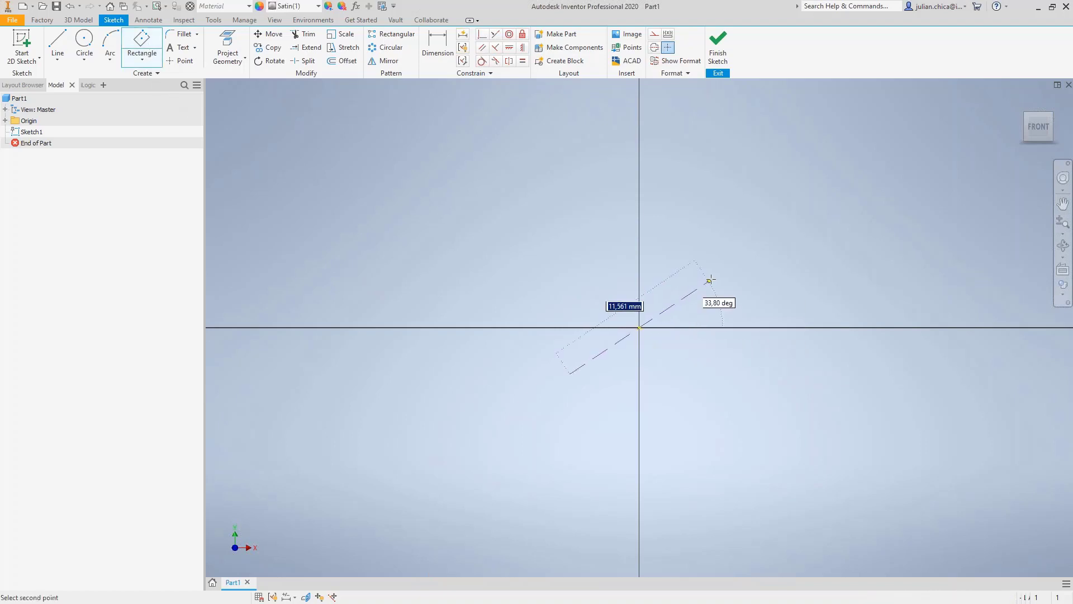
pyautogui.click(710, 328)
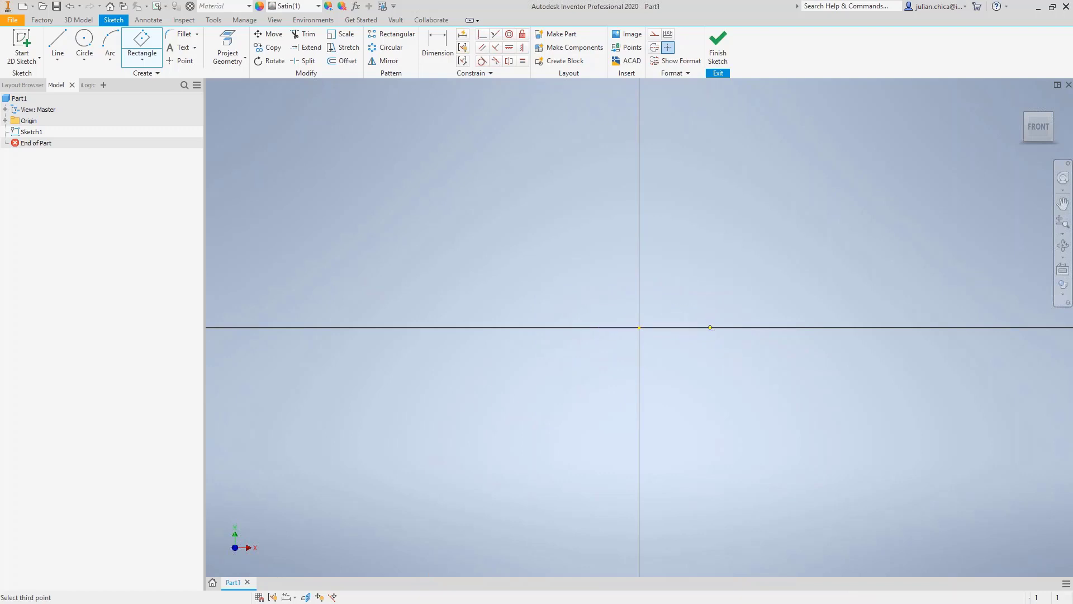
pyautogui.click(710, 270)
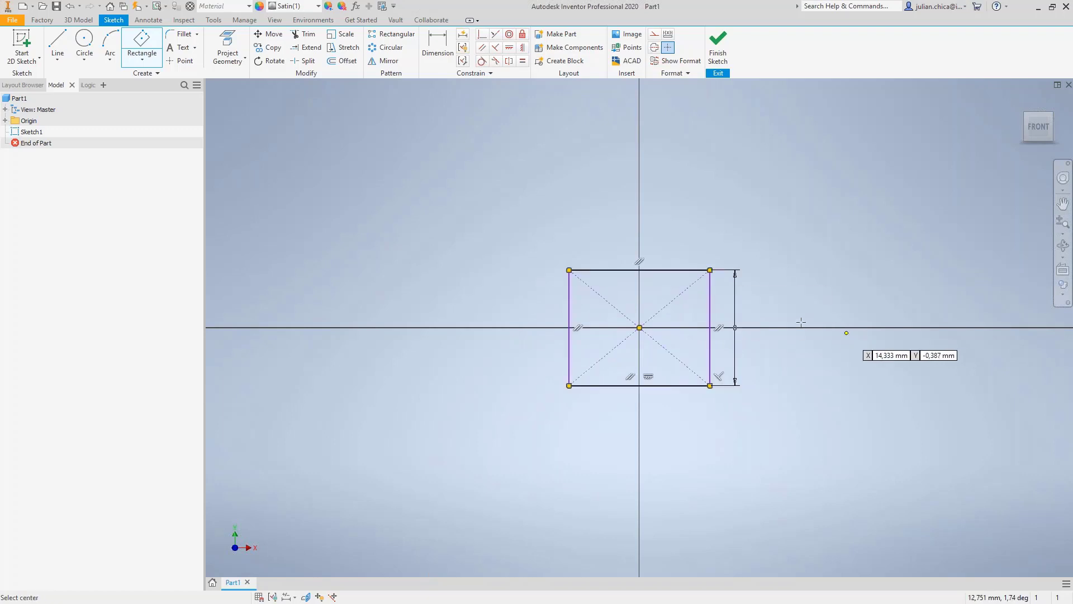
# - Dimension the rectangle's top edge and set its width to 10 mm
pyautogui.click(437, 44)
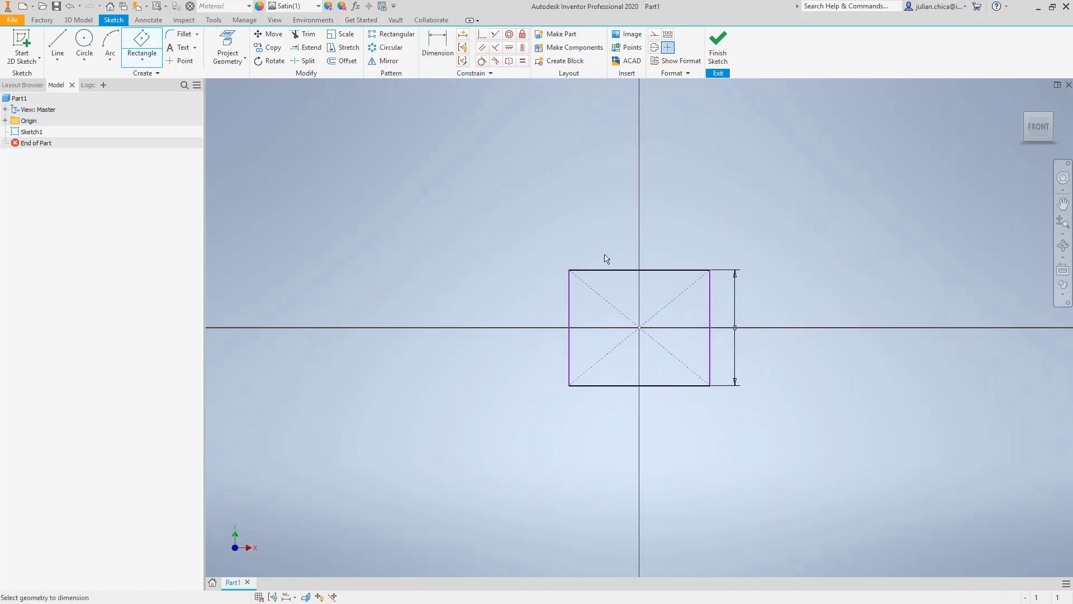
pyautogui.click(607, 270)
pyautogui.click(615, 249)
pyautogui.write('10')
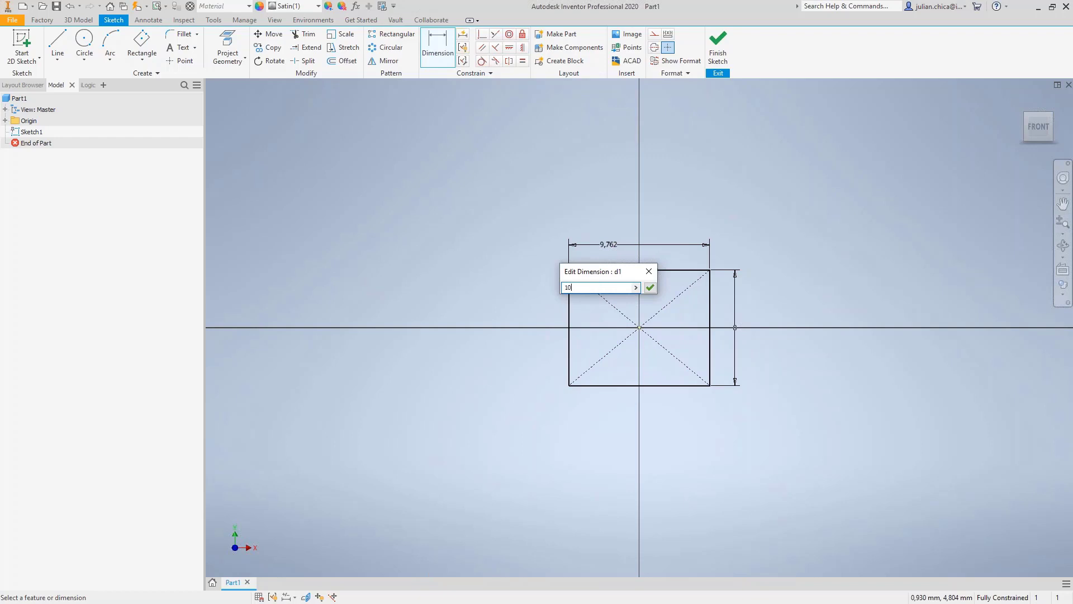
pyautogui.press('Return')
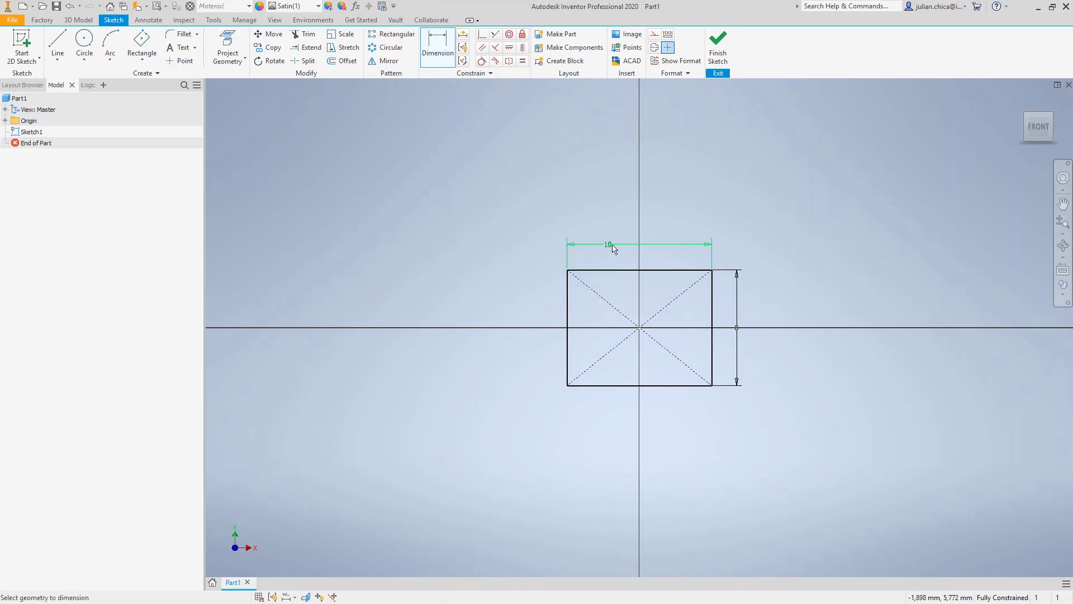
# - Name the rectangle's width dimension ANCHO within its value entry, with a value of 10 mm
pyautogui.doubleClick(612, 245)
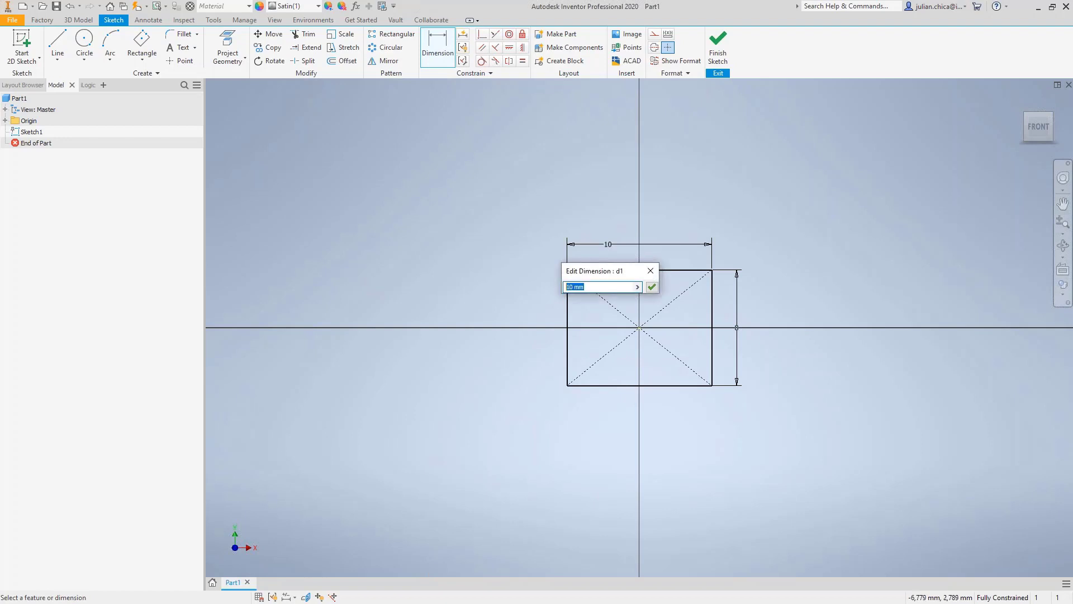
pyautogui.write('ANCHO')
pyautogui.write('=1')
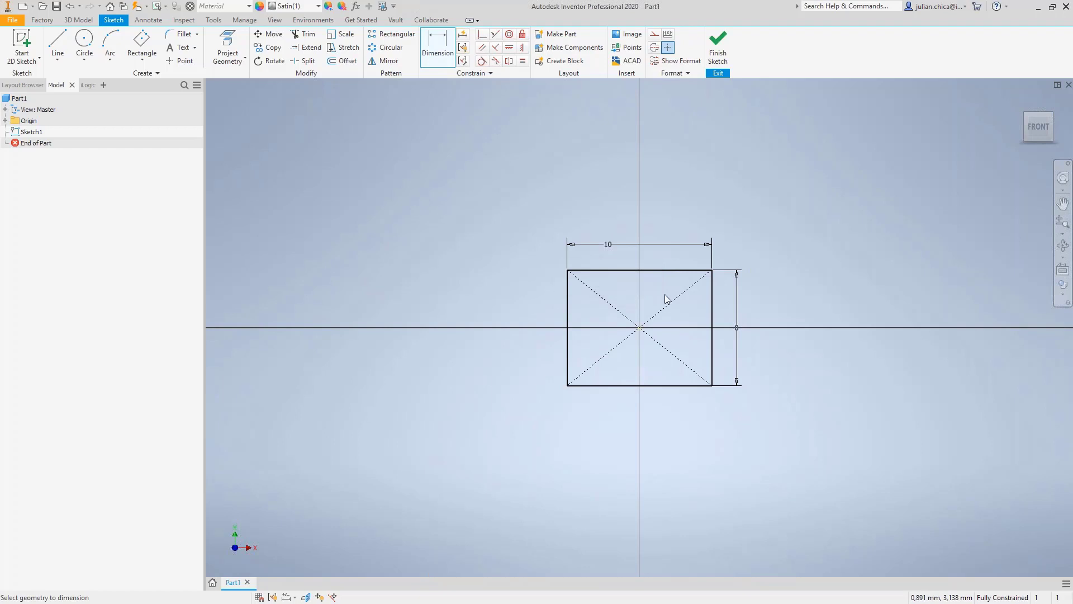
# - Name the rectangle's height dimension ALTO with a value of 8 mm and display the dimensions as expressions
pyautogui.click(733, 325)
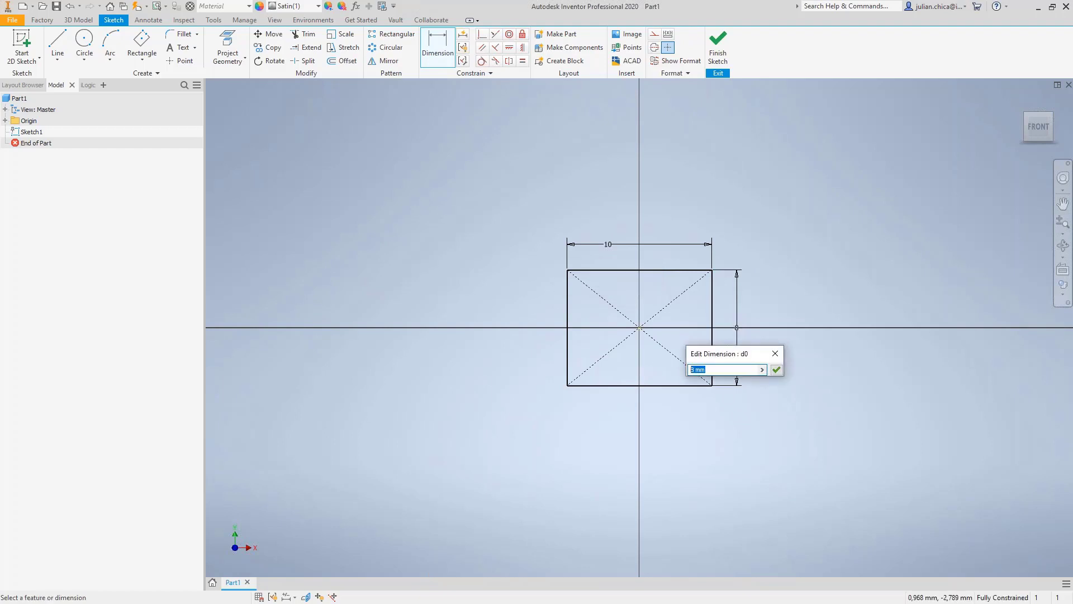
pyautogui.write('ALTO=8')
pyautogui.press('Return')
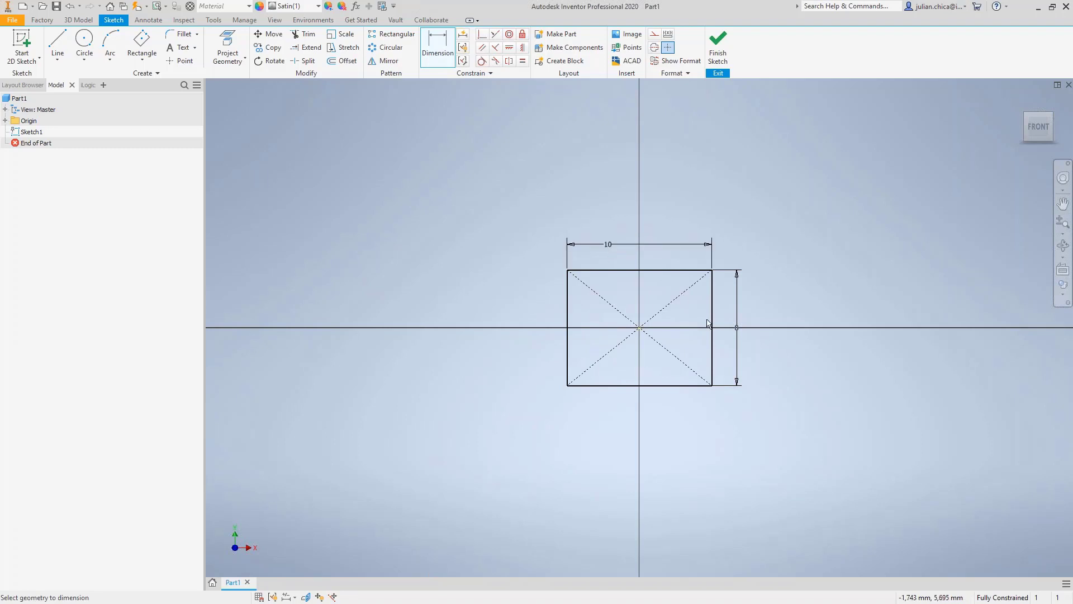
pyautogui.click(297, 594)
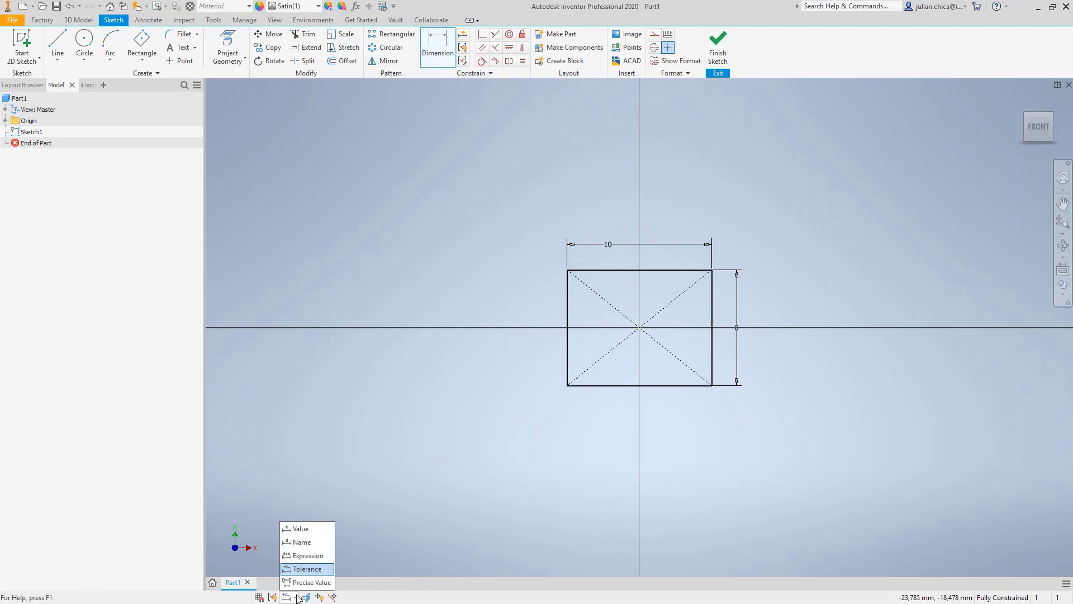
pyautogui.click(307, 556)
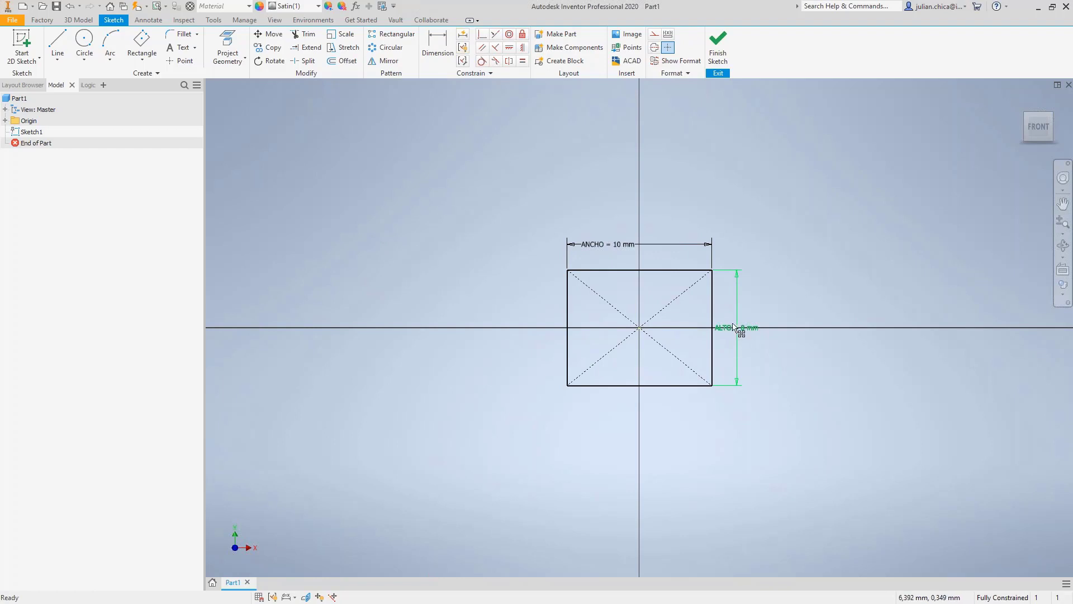
# - Finish the sketch and extrude the rectangle 10 mm
pyautogui.click(718, 48)
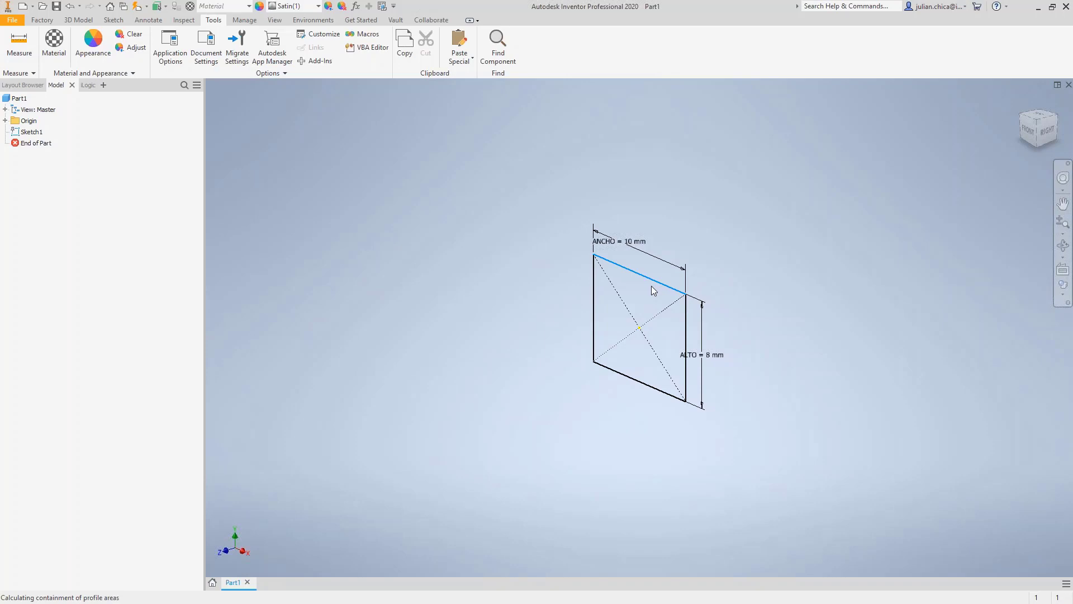
pyautogui.press('Return')
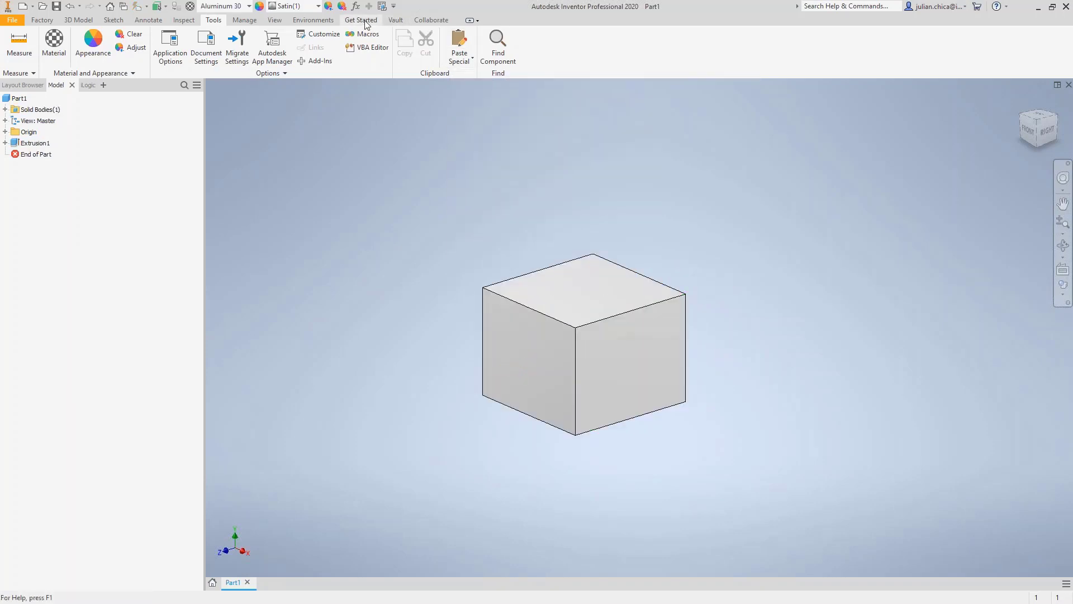
# - List all parameters without the renamed-only filter, rename the extrusion distance parameter d2 as LARGO, and narrow the Consumed by column
pyautogui.click(356, 6)
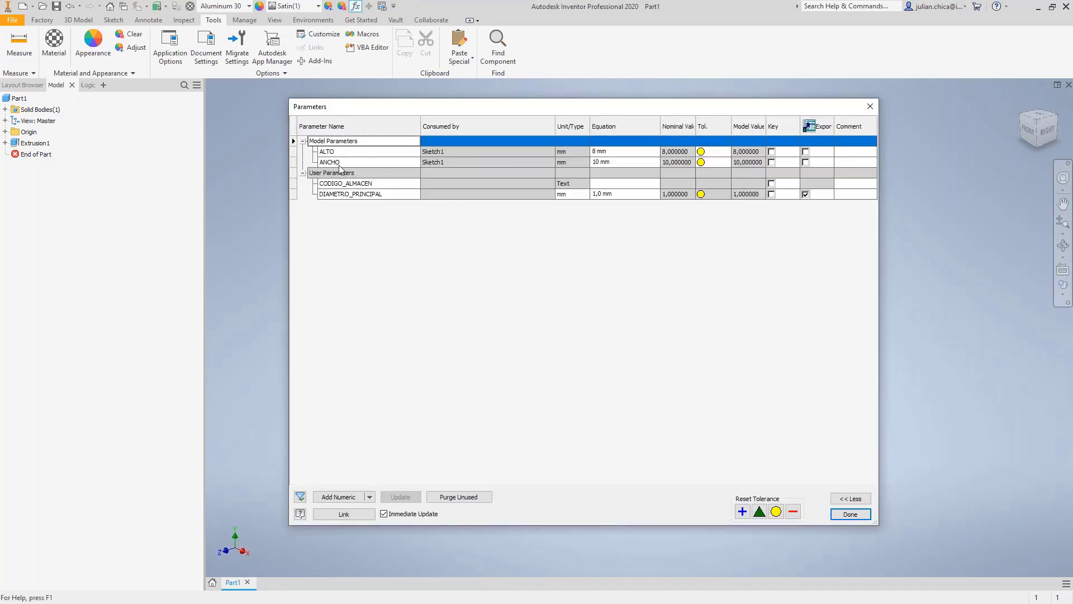
pyautogui.click(299, 496)
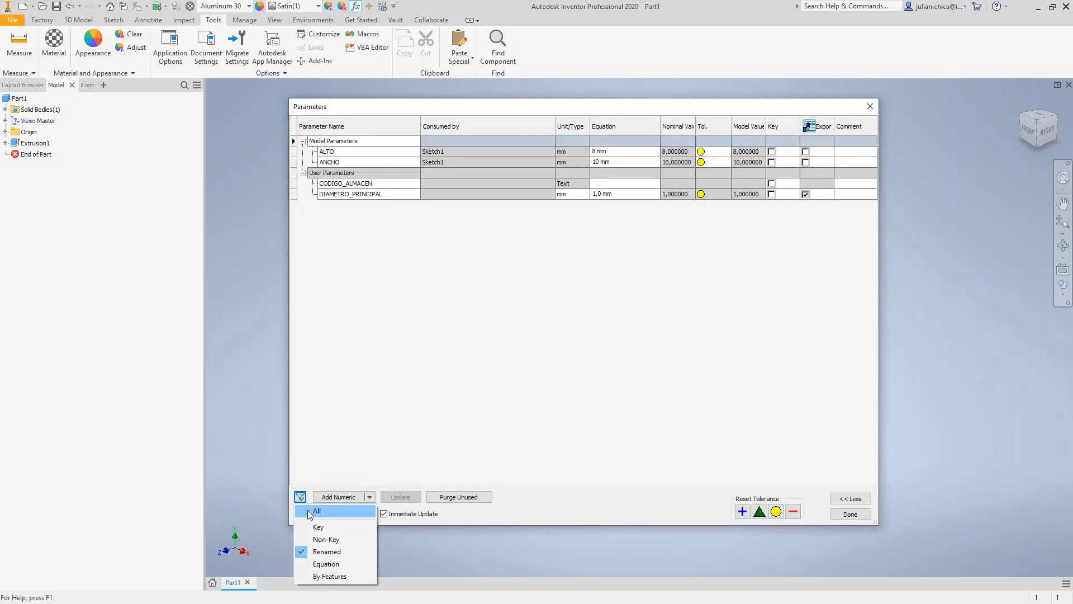
pyautogui.click(317, 511)
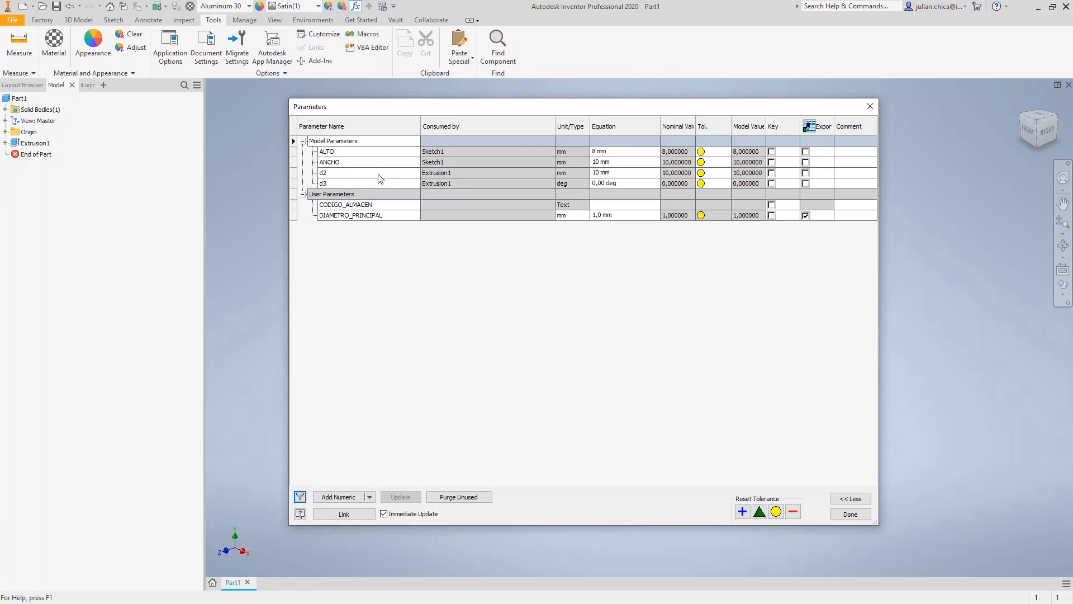
pyautogui.click(357, 174)
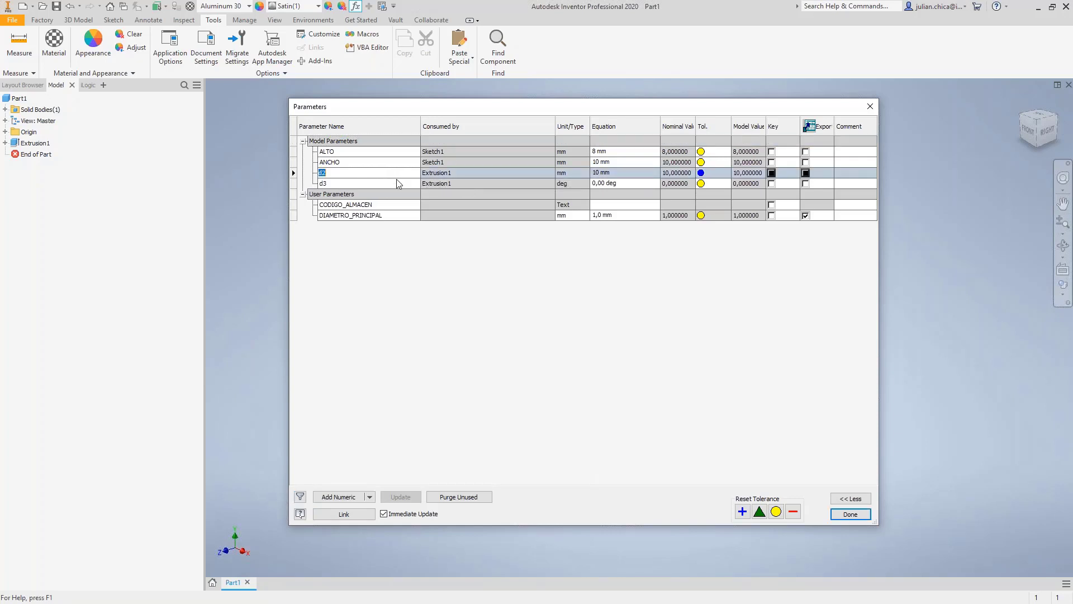
pyautogui.write('LARGO')
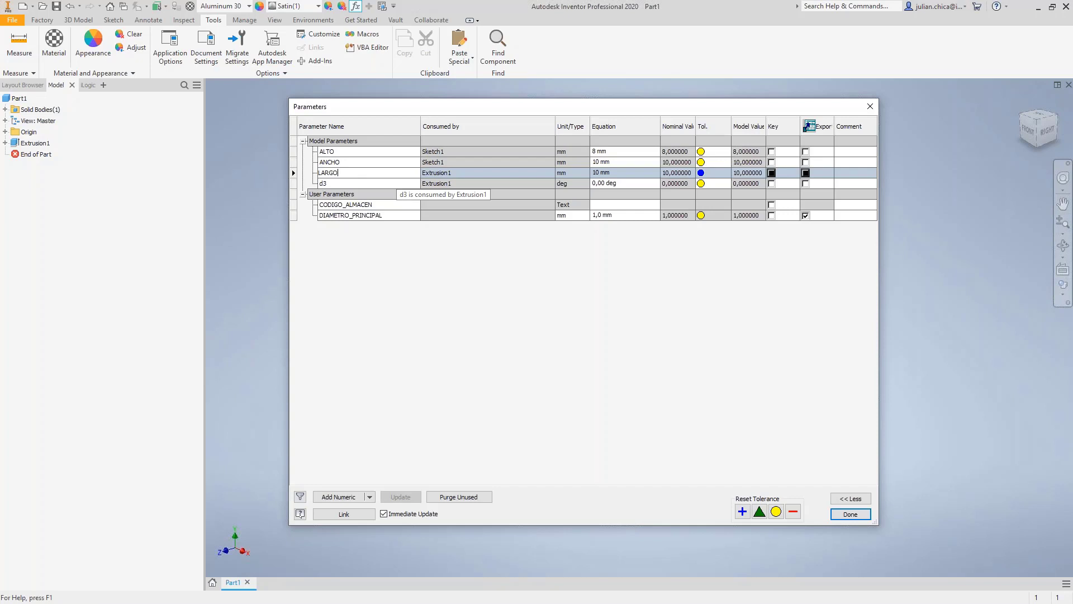
pyautogui.click(632, 283)
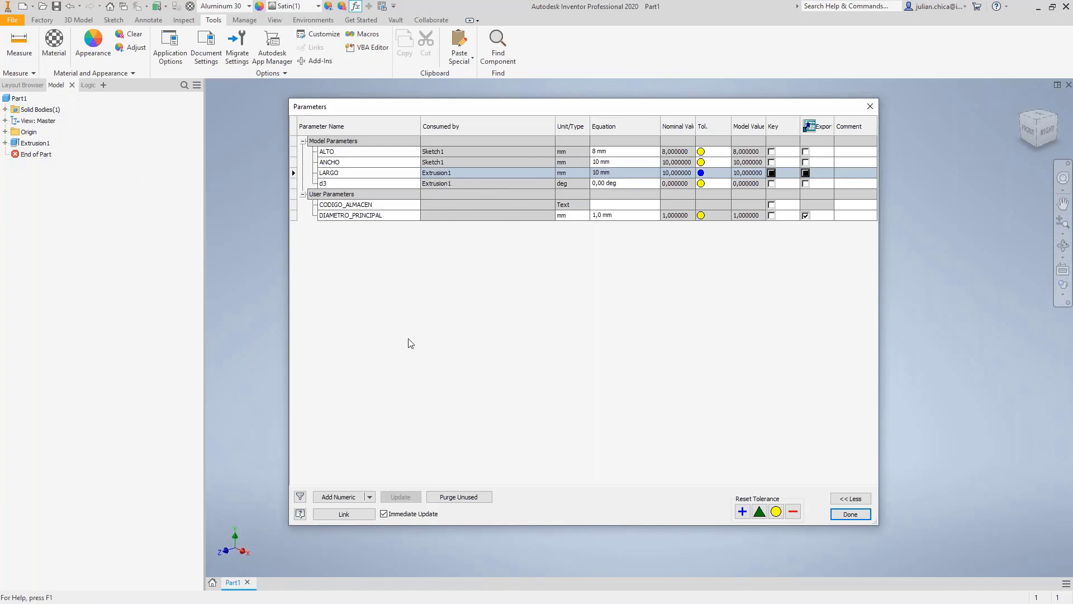
pyautogui.moveTo(555, 126); pyautogui.dragTo(499, 127)
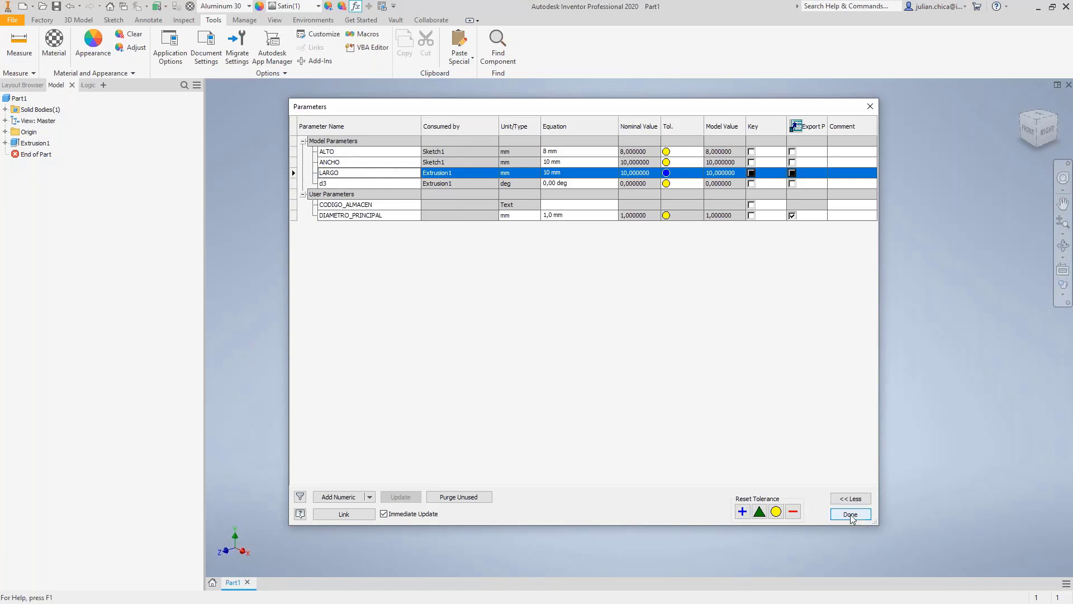
# - Rename the user parameter DIAMETRO_PRINCIPAL as ANCHO_GENERAL
pyautogui.click(358, 217)
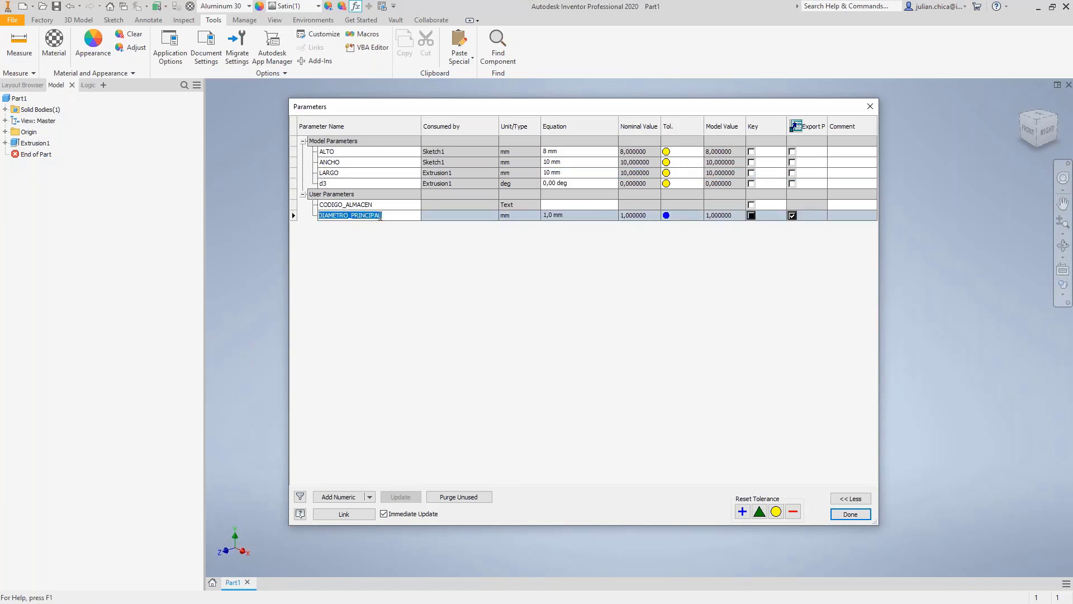
pyautogui.moveTo(383, 216); pyautogui.dragTo(313, 216)
pyautogui.write('ANCHO_GENERAL')
# - Try to set the equation of the ANCHO model parameter to ANCHO itself
pyautogui.click(554, 162)
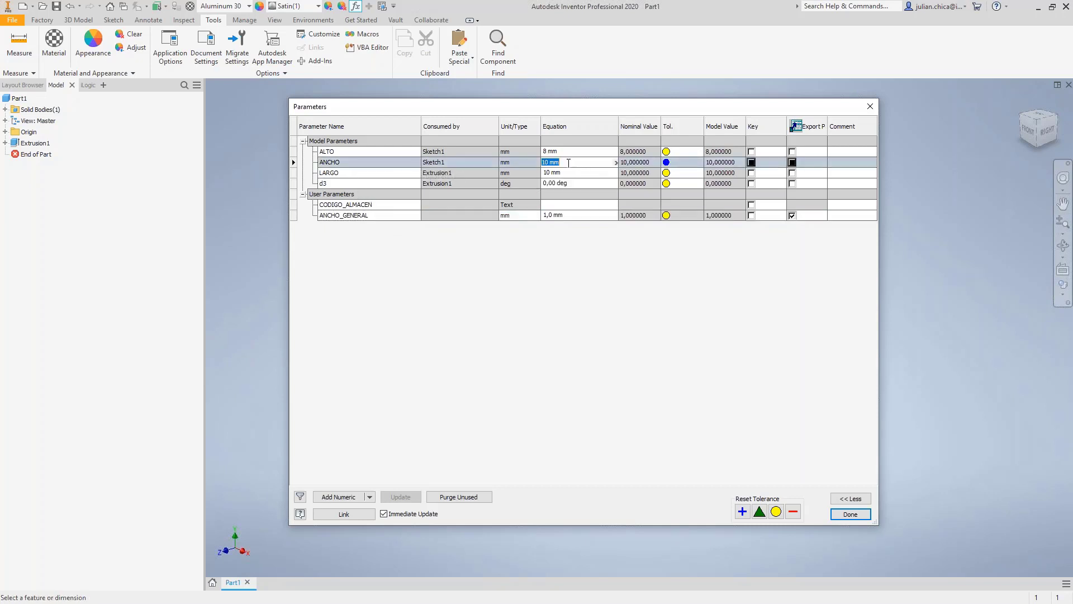
pyautogui.click(616, 162)
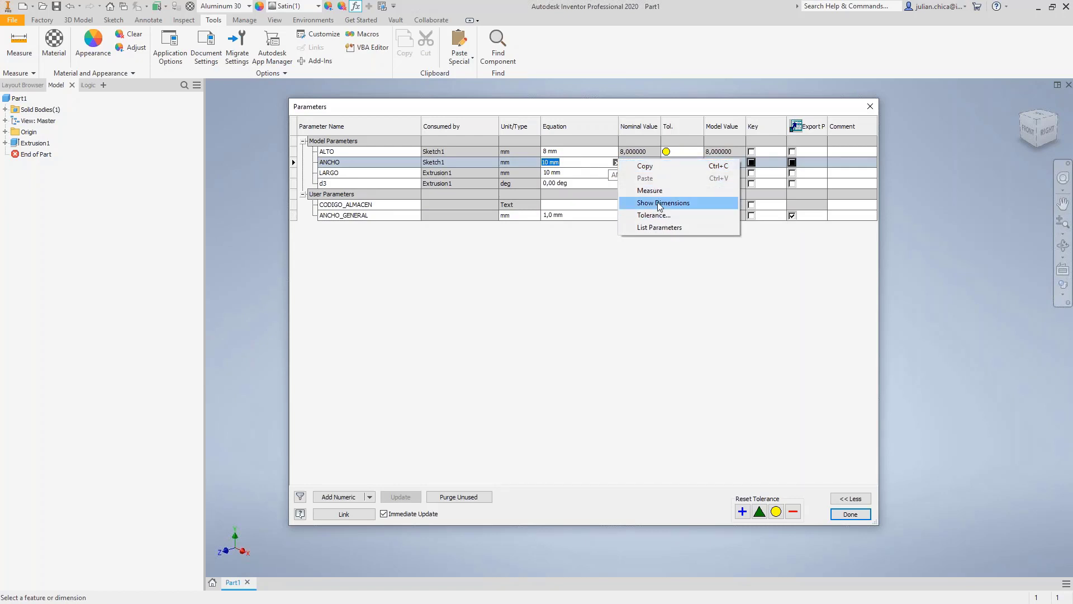
pyautogui.click(660, 227)
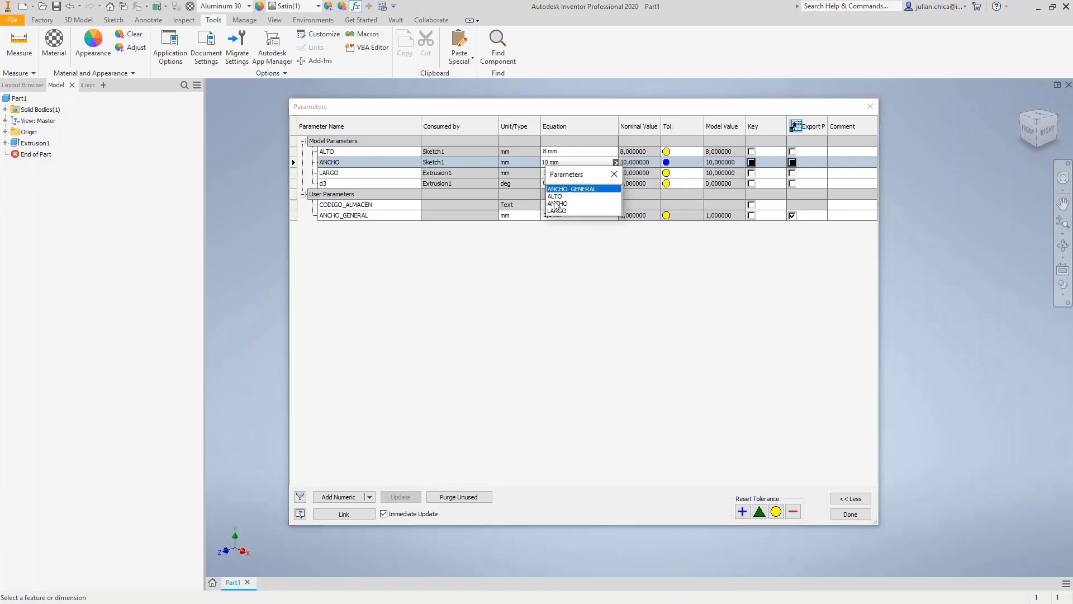
pyautogui.click(559, 204)
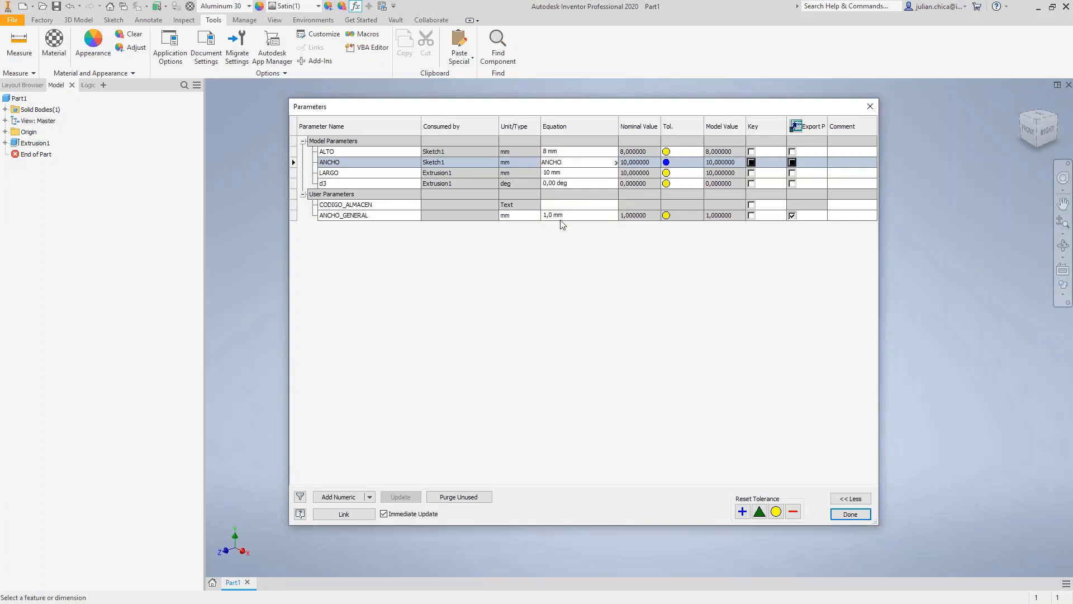
pyautogui.press('Return')
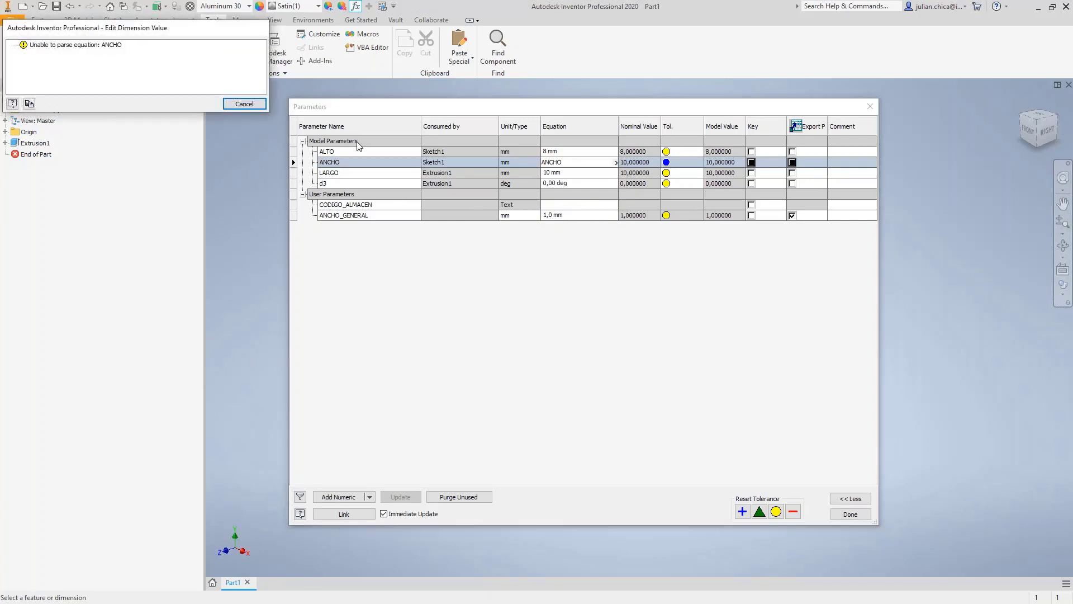
pyautogui.click(250, 104)
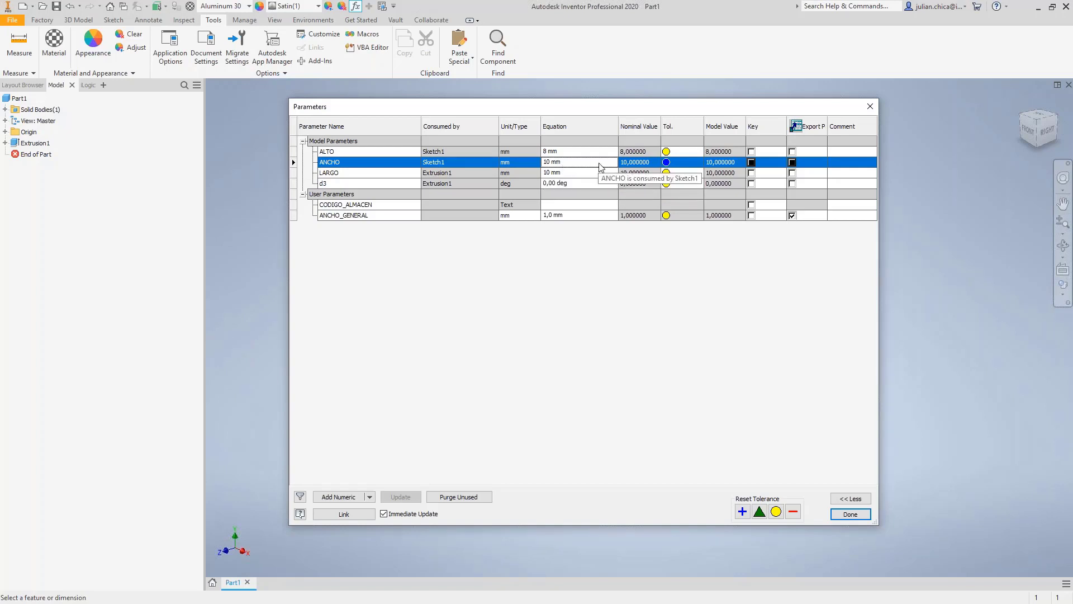
pyautogui.click(568, 162)
pyautogui.write('ANCHO')
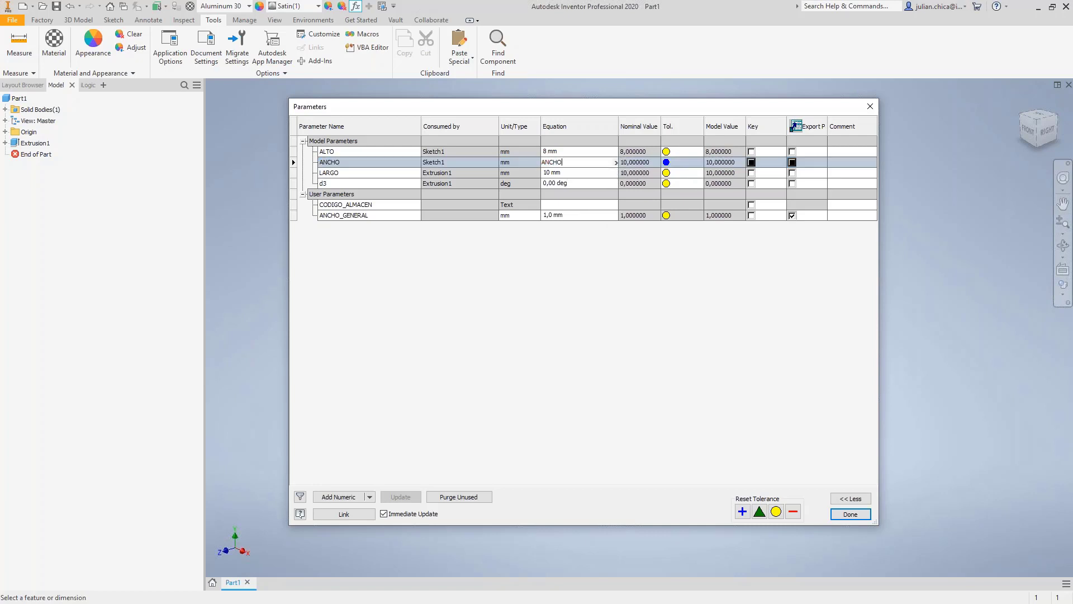
pyautogui.press('Return')
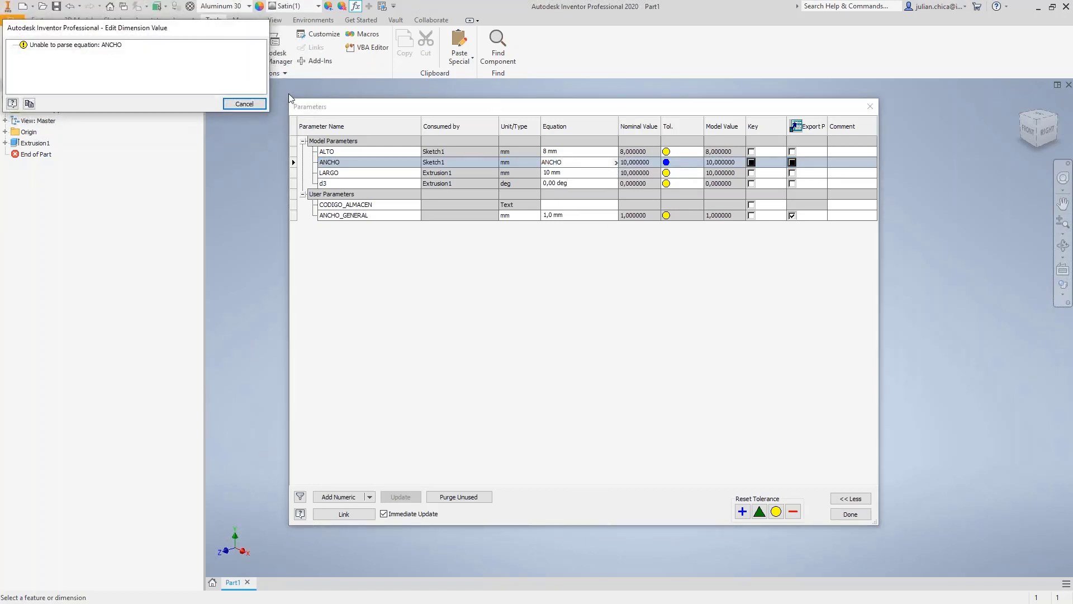
pyautogui.click(242, 104)
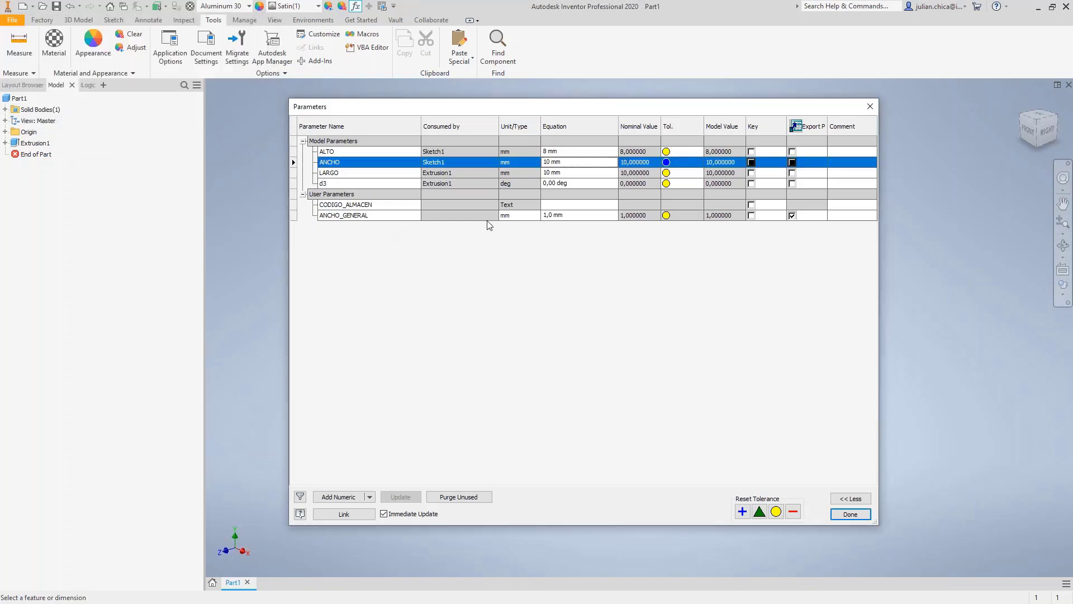
# - Delete the user parameter ANCHO_GENERAL and add a numeric user parameter named ANCHO_GNL
pyautogui.rightClick(358, 218)
pyautogui.click(386, 260)
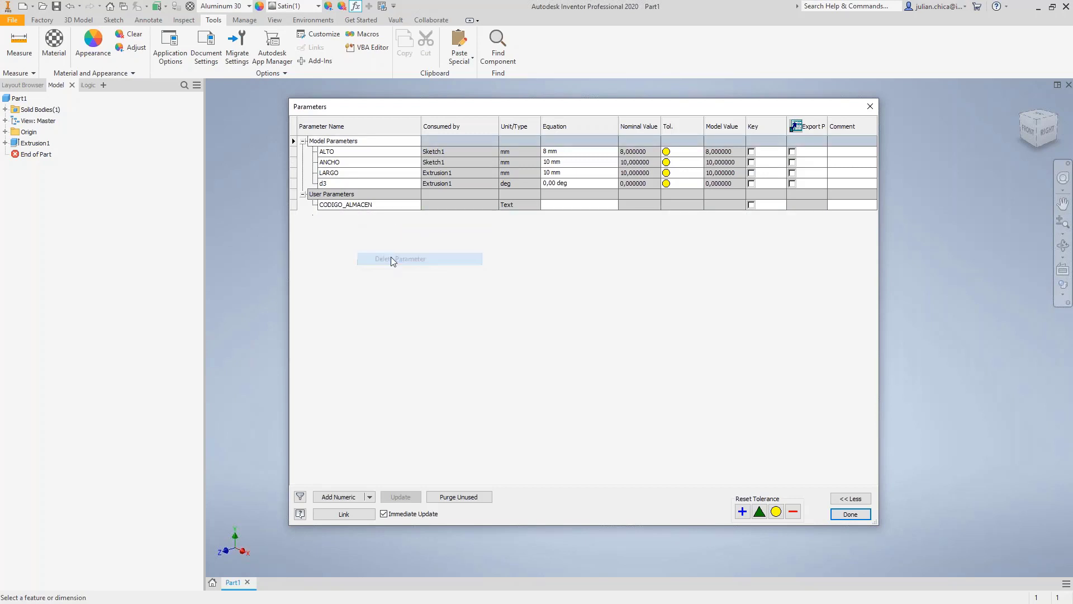
pyautogui.click(359, 497)
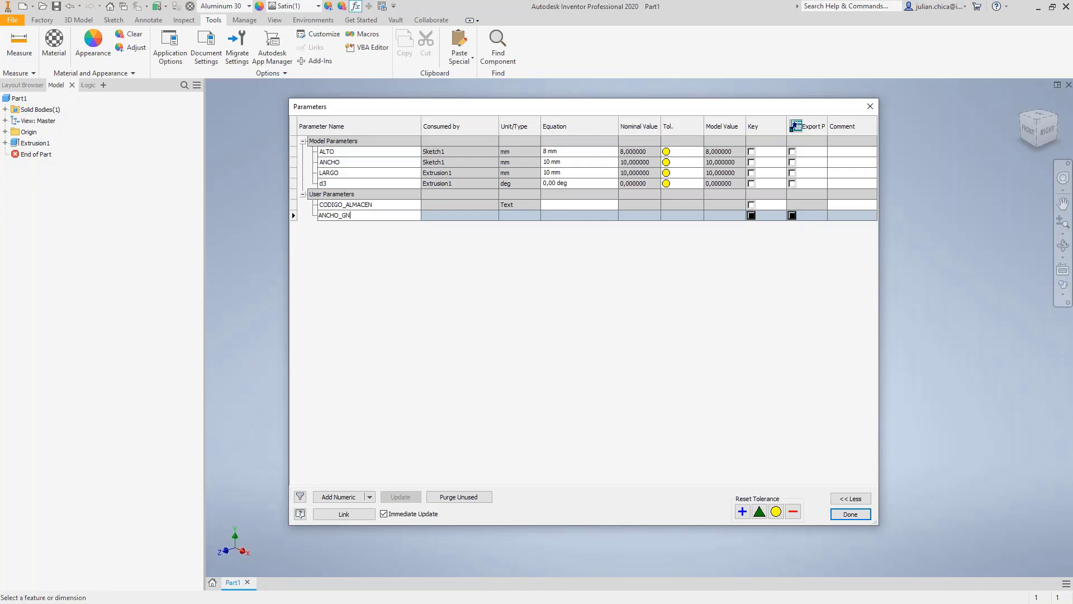
pyautogui.press('Return')
# - Set the equation of the ANCHO model parameter to the user parameter ANCHO_GNL
pyautogui.click(575, 162)
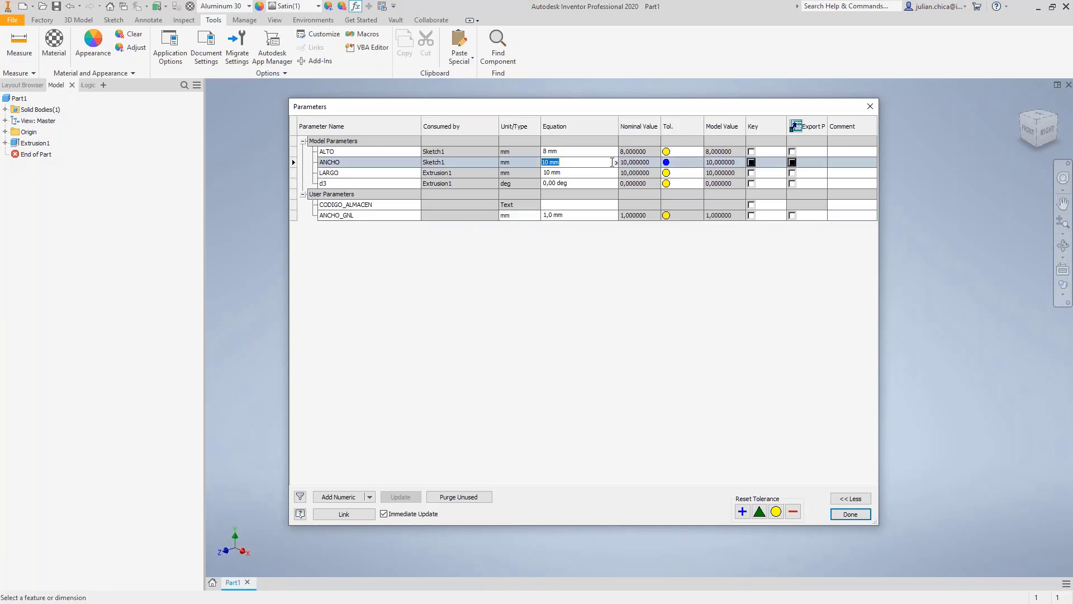
pyautogui.click(615, 162)
pyautogui.click(663, 233)
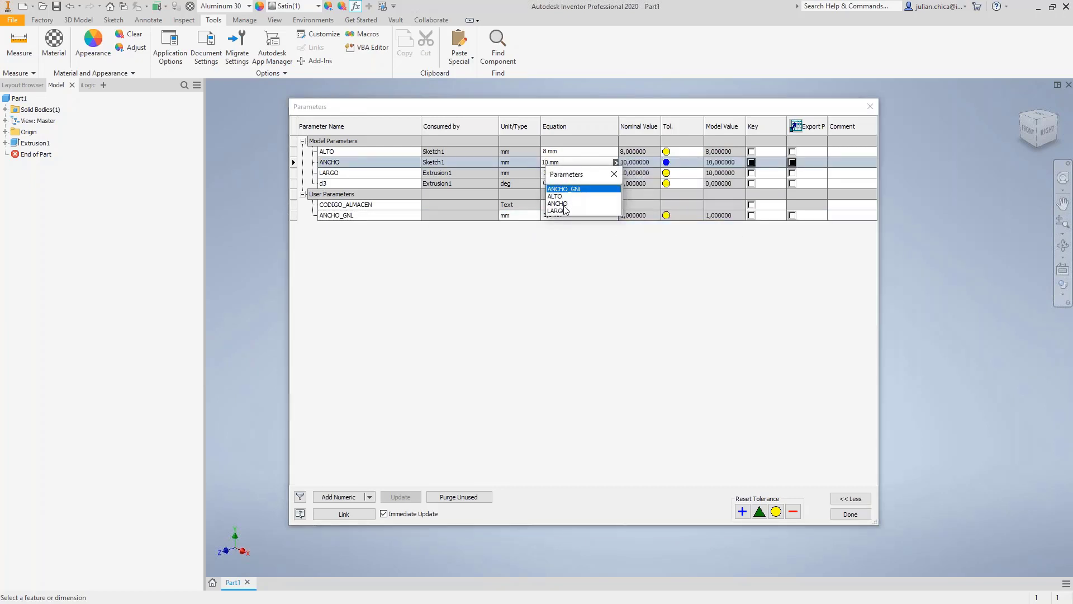
pyautogui.click(562, 204)
pyautogui.click(616, 162)
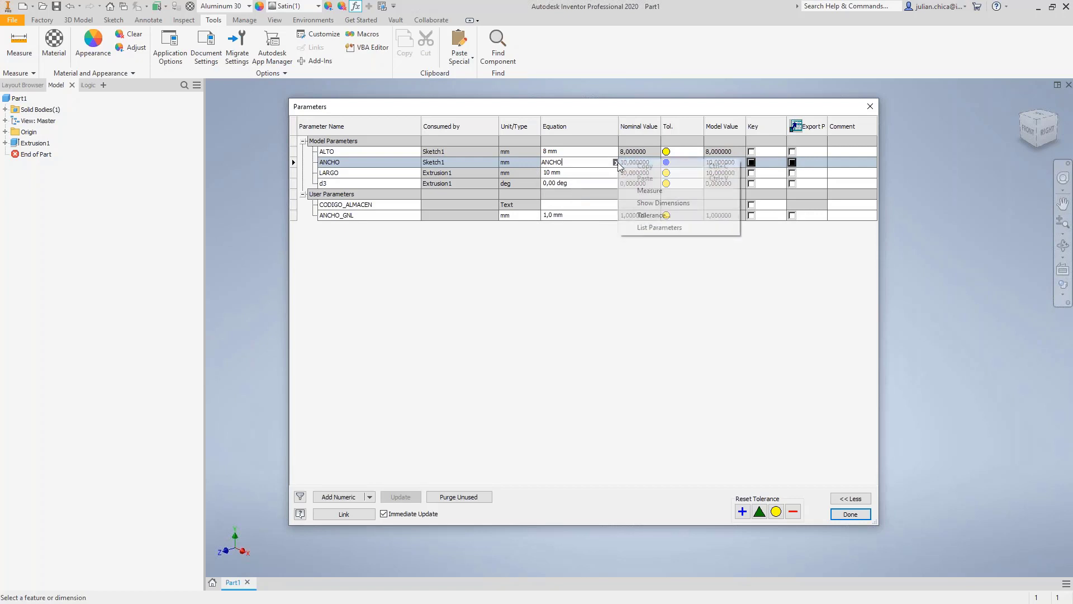
pyautogui.click(659, 228)
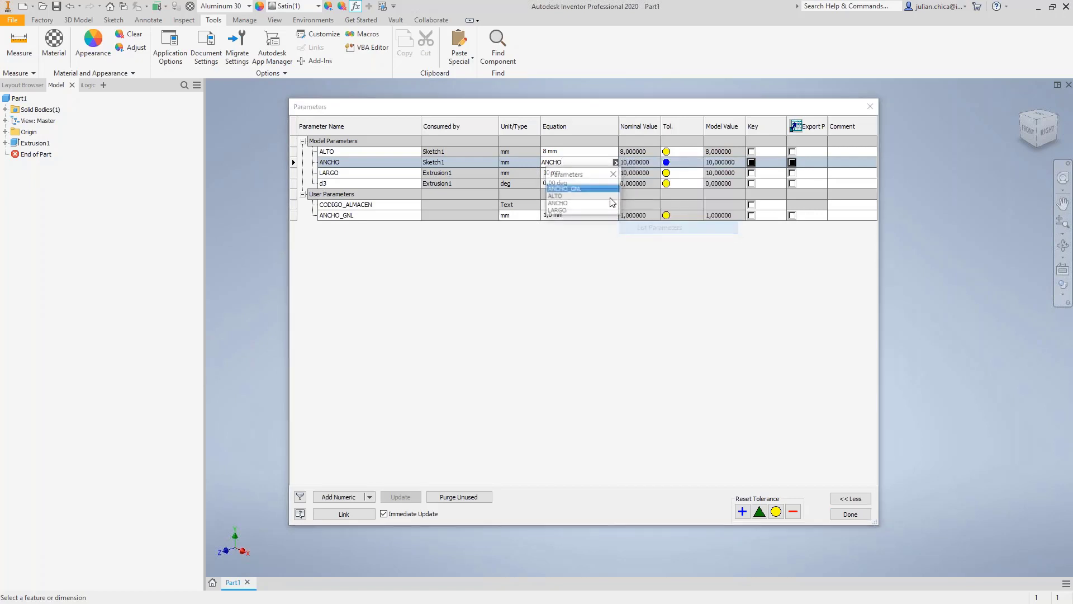
pyautogui.click(564, 189)
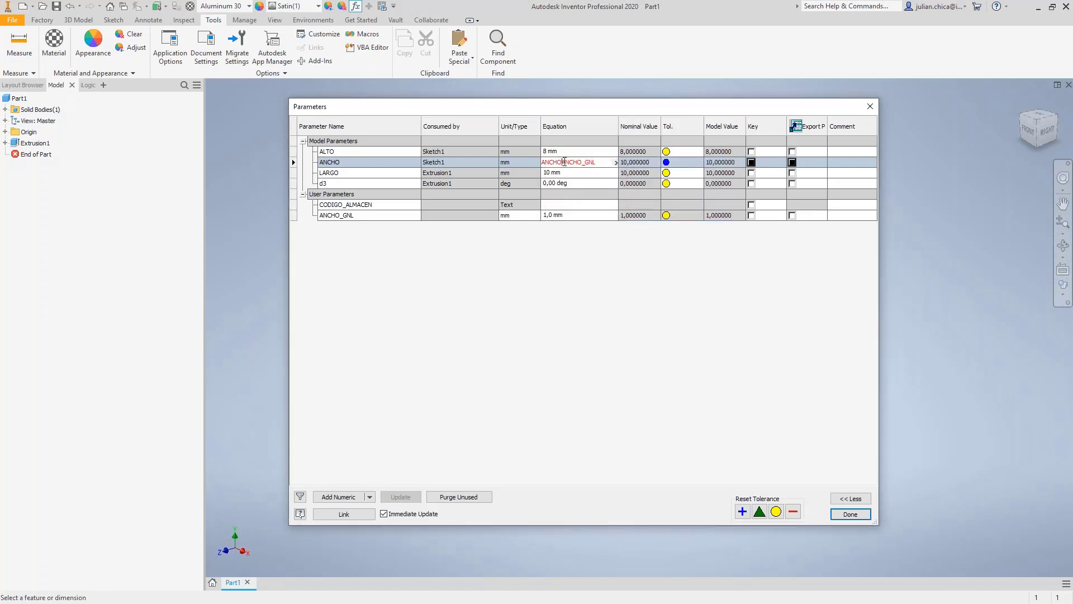
pyautogui.press('BackSpace')
pyautogui.press('BackSpace')
pyautogui.press('BackSpace')
pyautogui.press('BackSpace')
pyautogui.press('BackSpace')
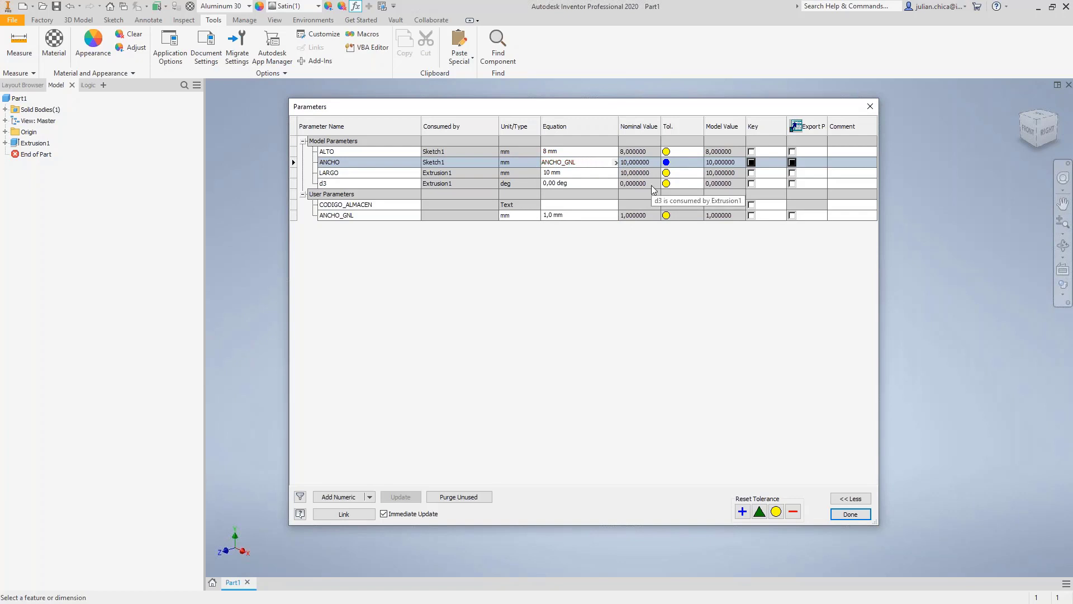
pyautogui.click(292, 159)
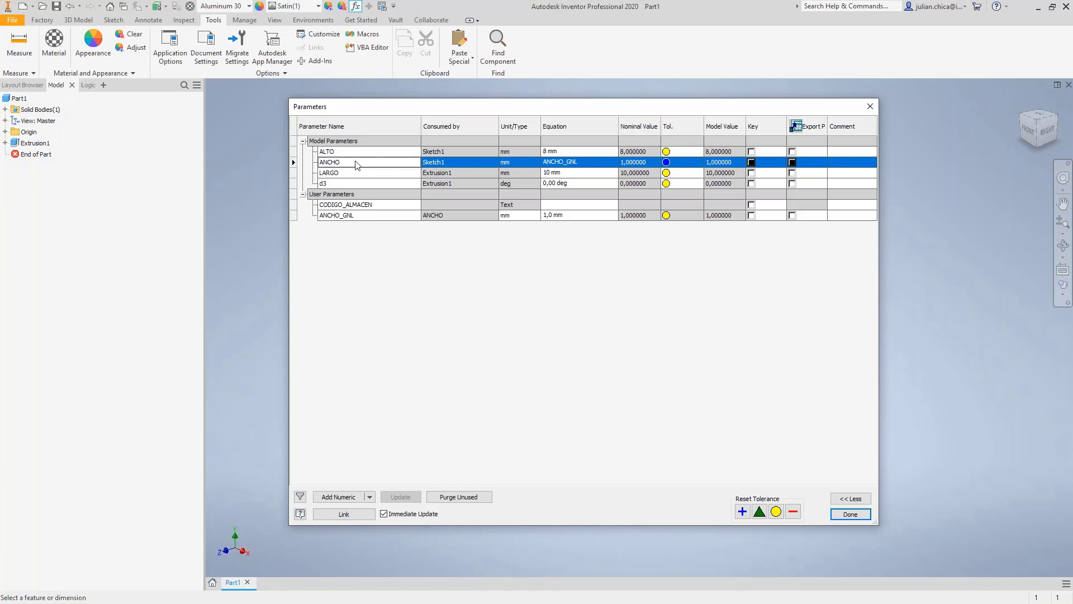
# - Set the equation of the user parameter ANCHO_GNL to 10 mm, keeping the block in view beside the parameter table
pyautogui.click(576, 215)
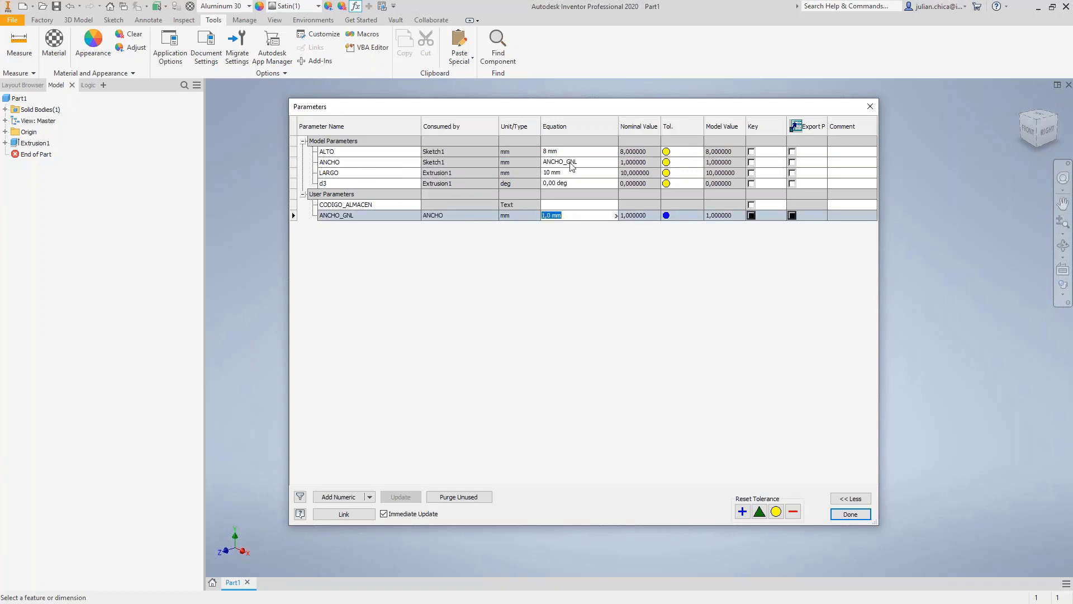
pyautogui.moveTo(565, 107); pyautogui.dragTo(254, 99)
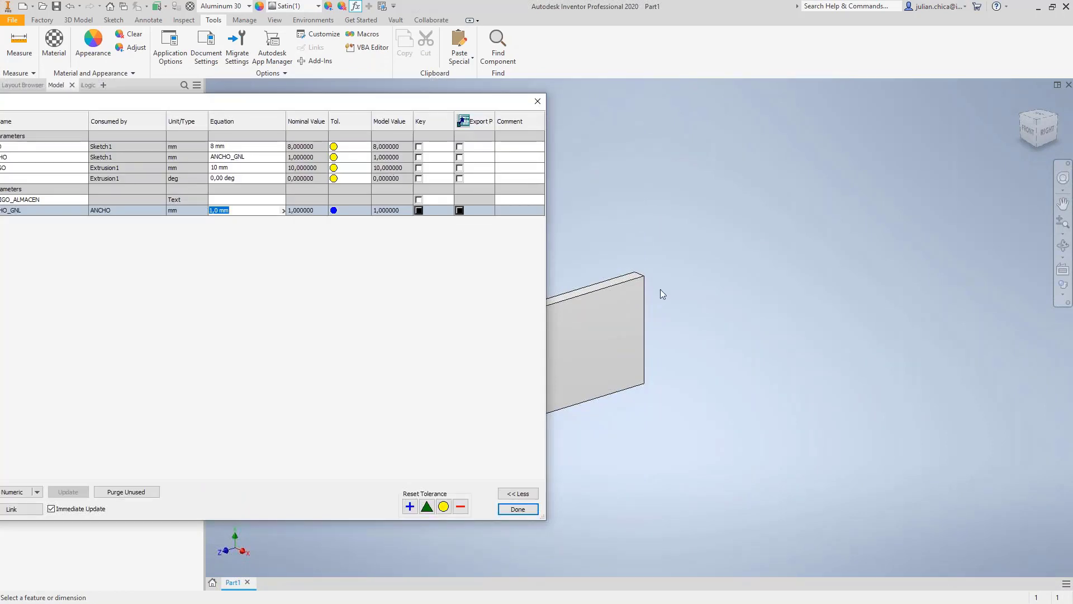
pyautogui.moveTo(660, 290); pyautogui.dragTo(967, 234, button='middle')
pyautogui.moveTo(374, 97); pyautogui.dragTo(474, 114)
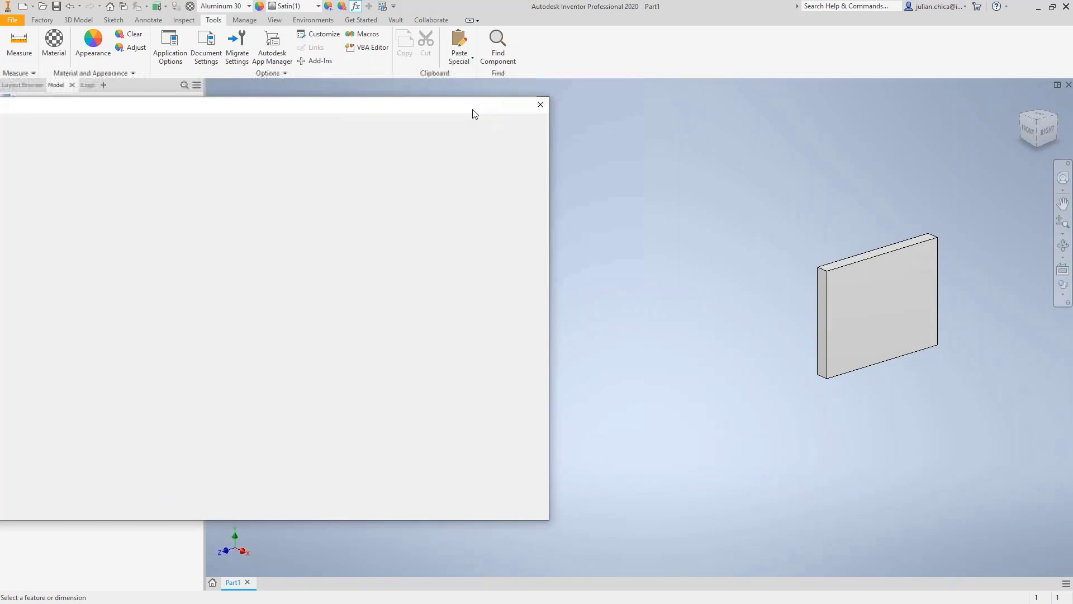
pyautogui.moveTo(474, 114); pyautogui.dragTo(648, 111)
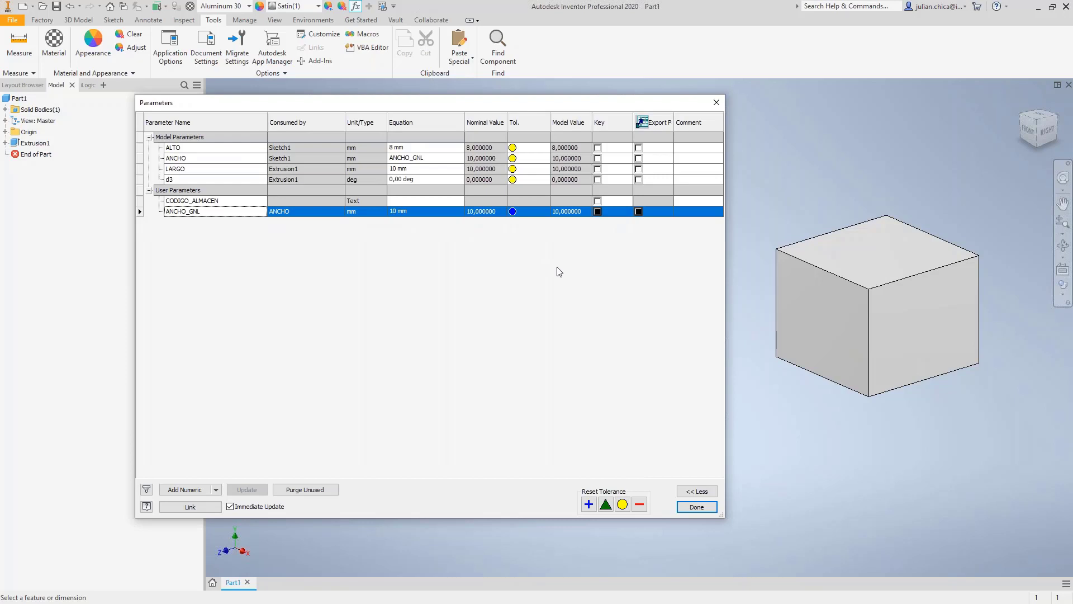
# - Mark the user parameter ANCHO_GNL for export and check it among the part's custom iProperties
pyautogui.click(638, 212)
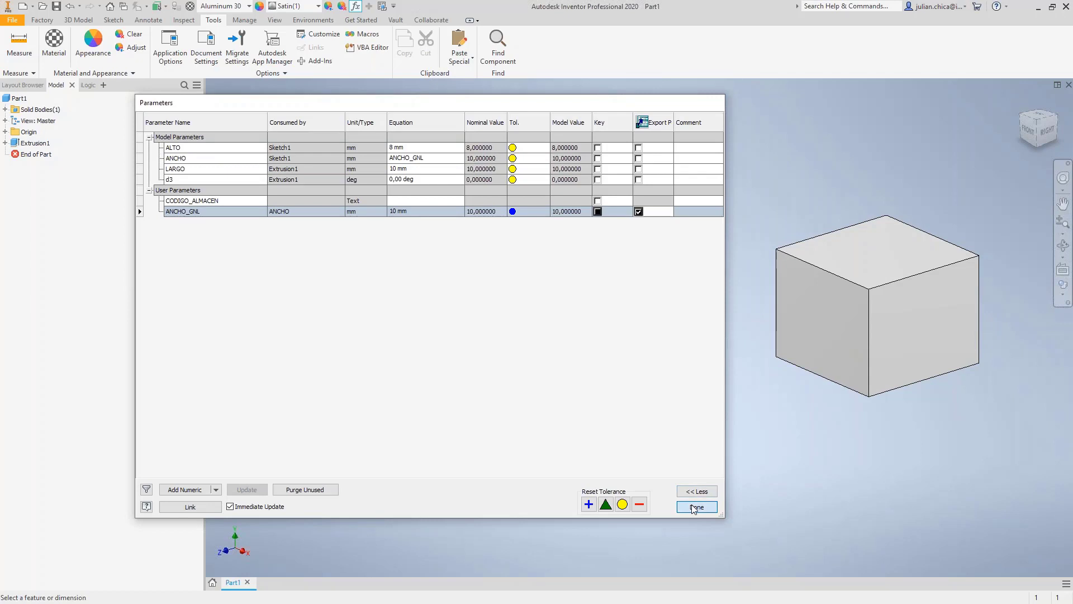
pyautogui.click(696, 507)
pyautogui.rightClick(22, 99)
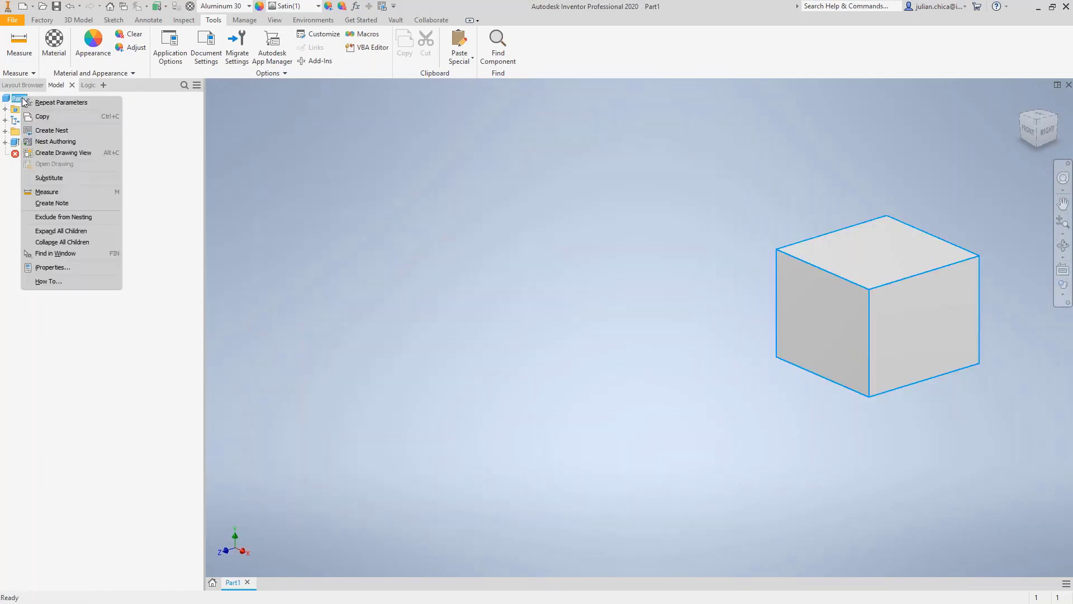
pyautogui.click(48, 268)
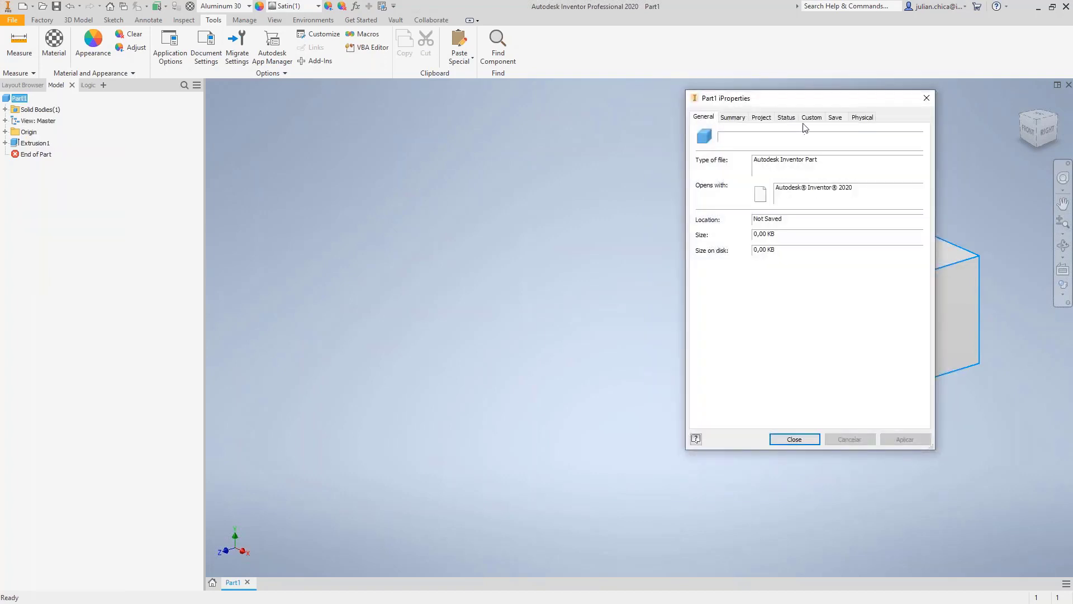
pyautogui.click(812, 118)
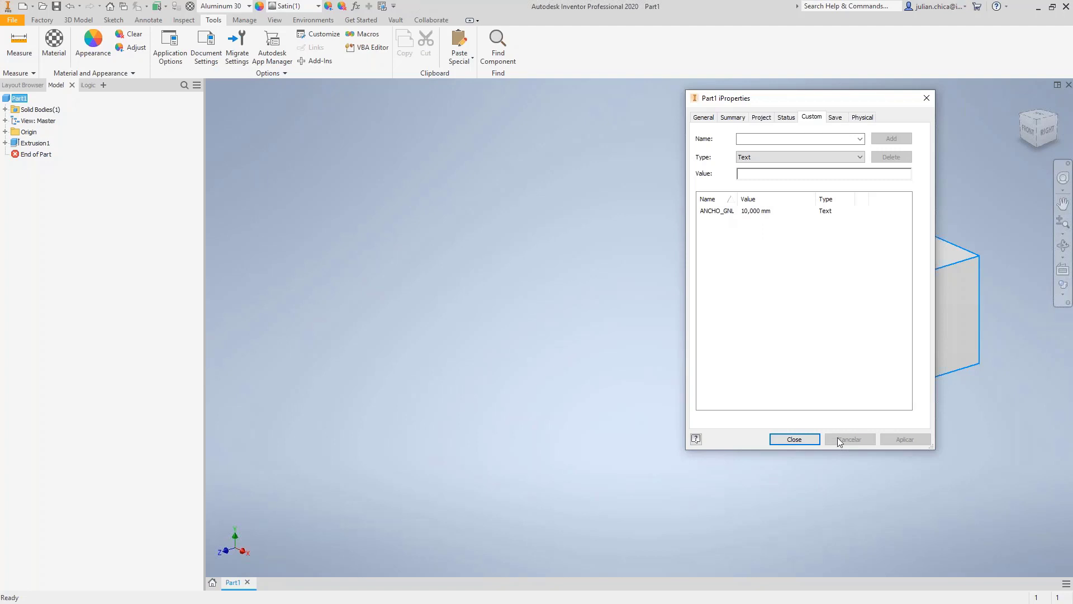
pyautogui.click(804, 444)
pyautogui.moveTo(919, 353); pyautogui.dragTo(851, 355, button='middle')
pyautogui.scroll(-6, 850, 355)
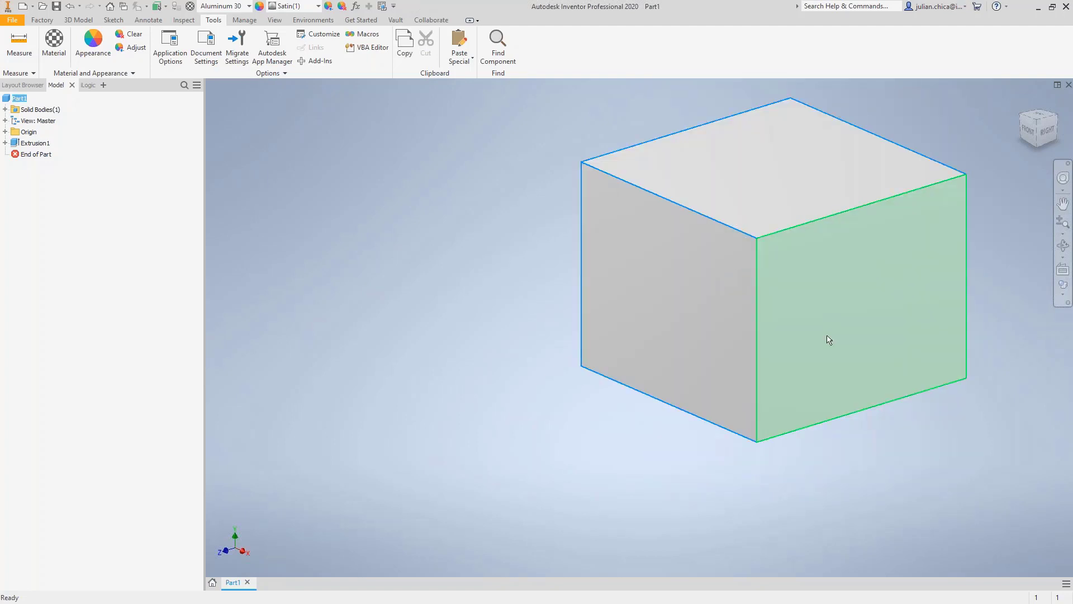
pyautogui.scroll(5, 828, 337)
pyautogui.moveTo(849, 290); pyautogui.dragTo(793, 329, button='middle')
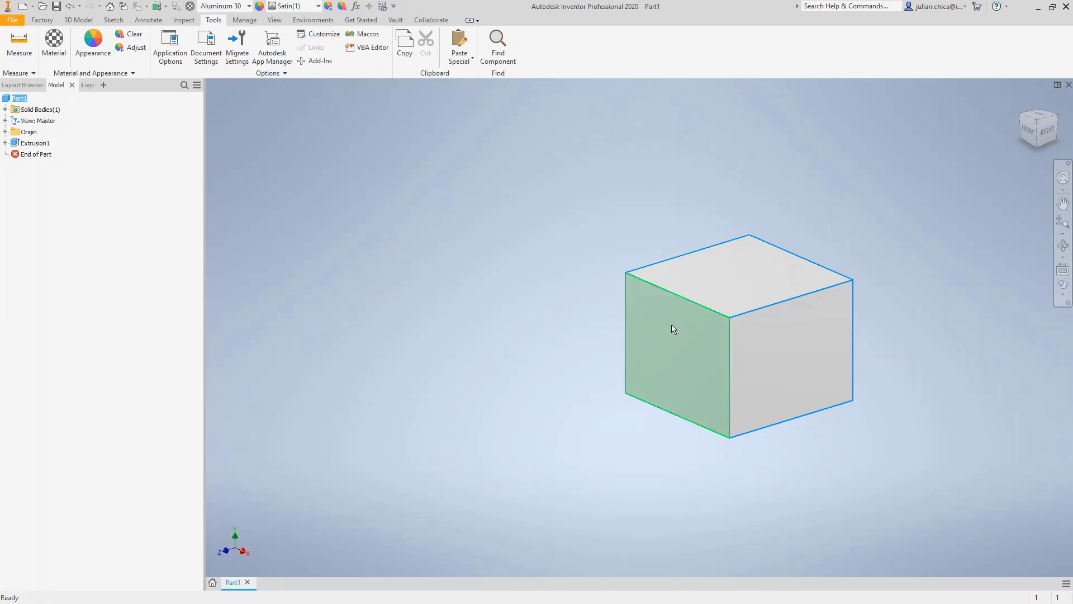
pyautogui.moveTo(673, 330); pyautogui.dragTo(598, 327, button='middle')
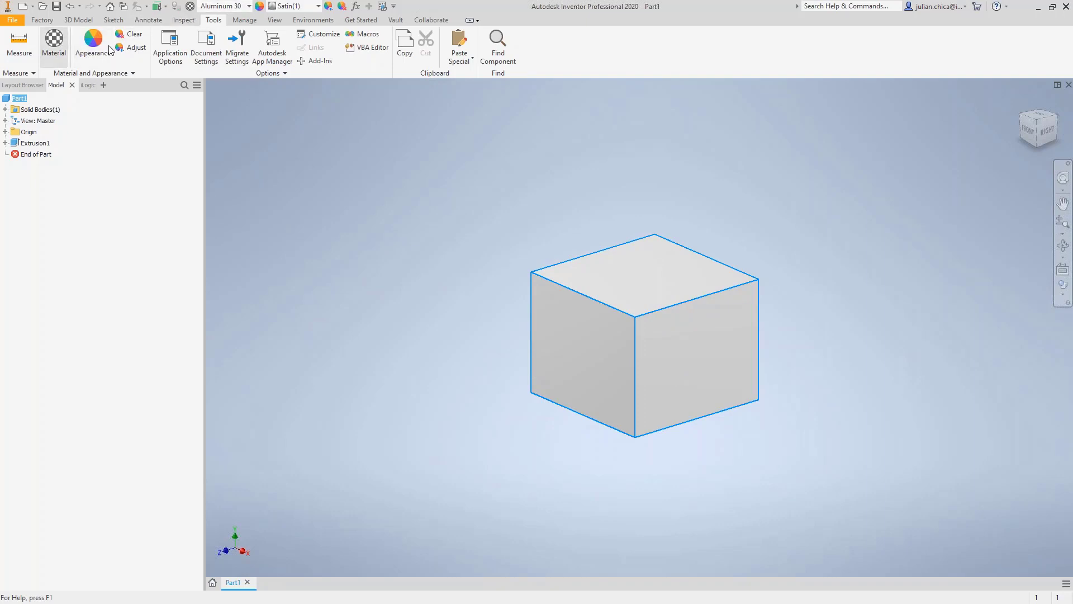
# - Assign the document material Aluminum 3003-acaddemia to the part
pyautogui.click(54, 42)
pyautogui.rightClick(467, 193)
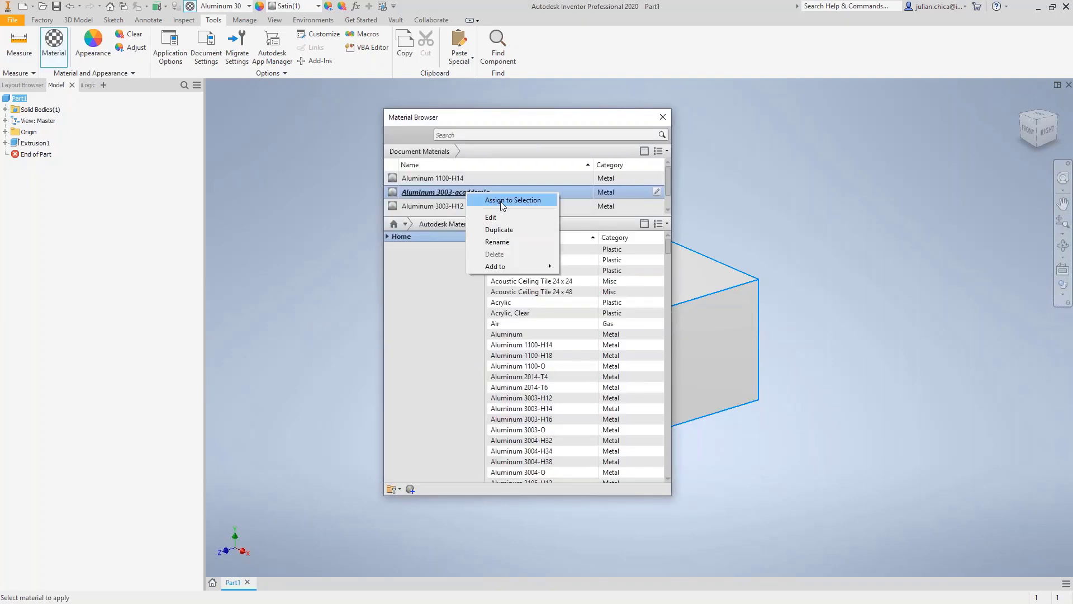
pyautogui.click(501, 201)
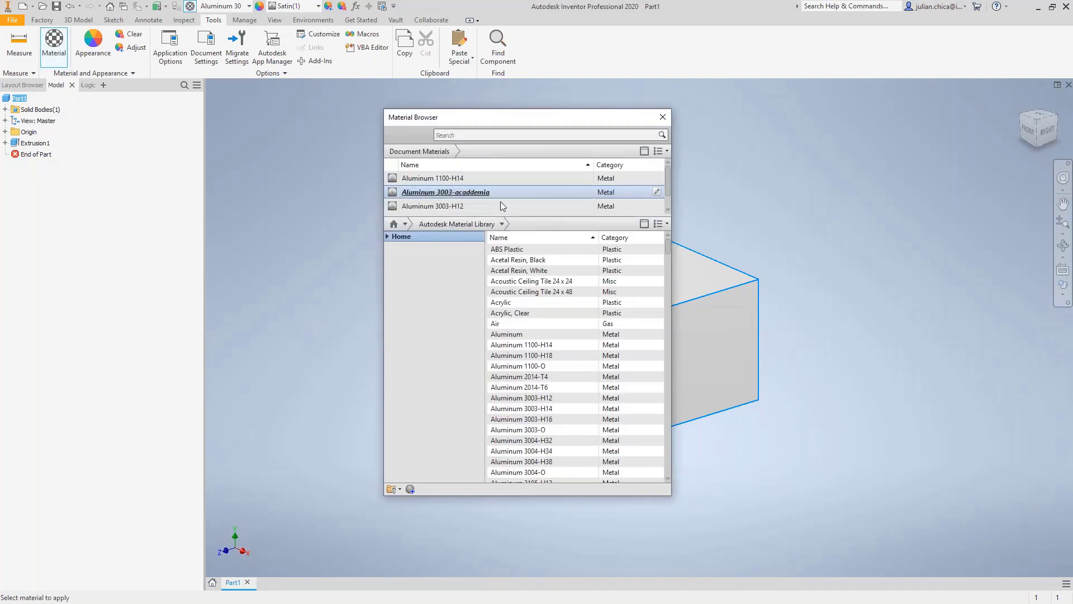
pyautogui.click(663, 117)
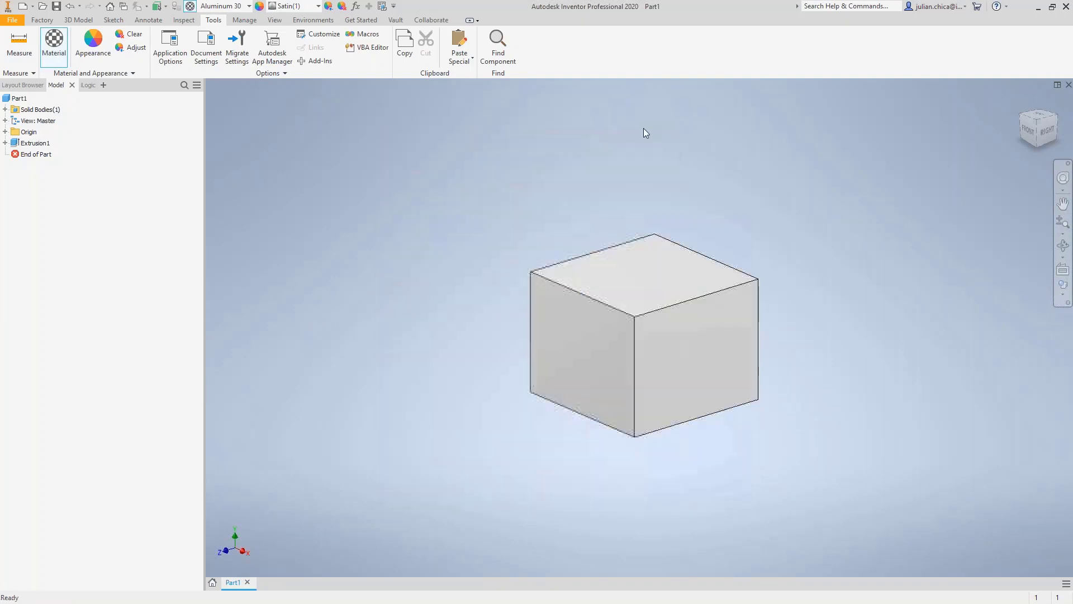
# - Examine the material, density and mass in the part's physical iProperties
pyautogui.rightClick(18, 98)
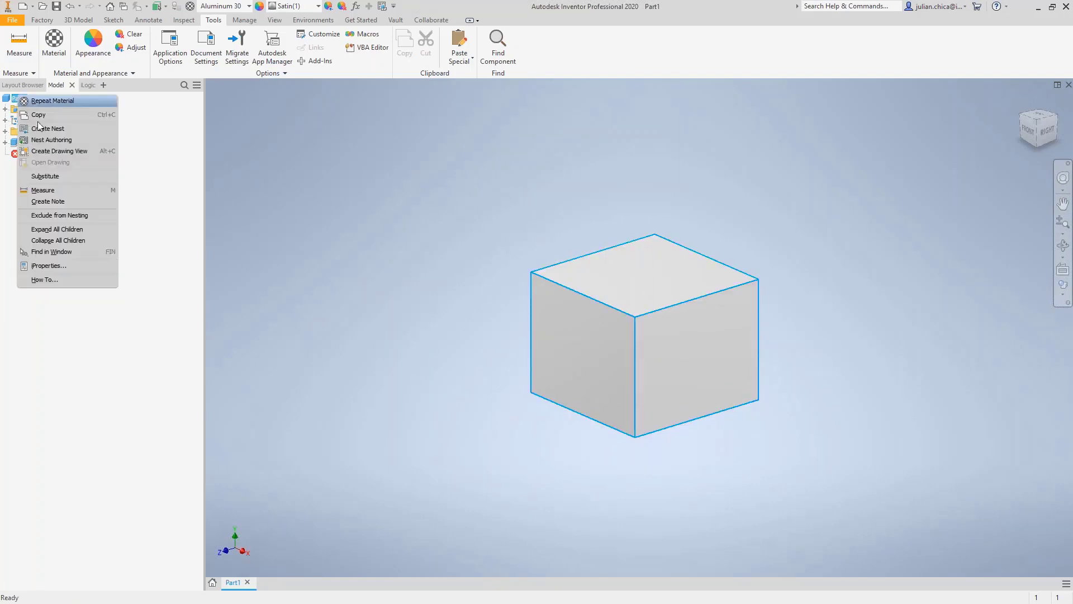
pyautogui.click(59, 265)
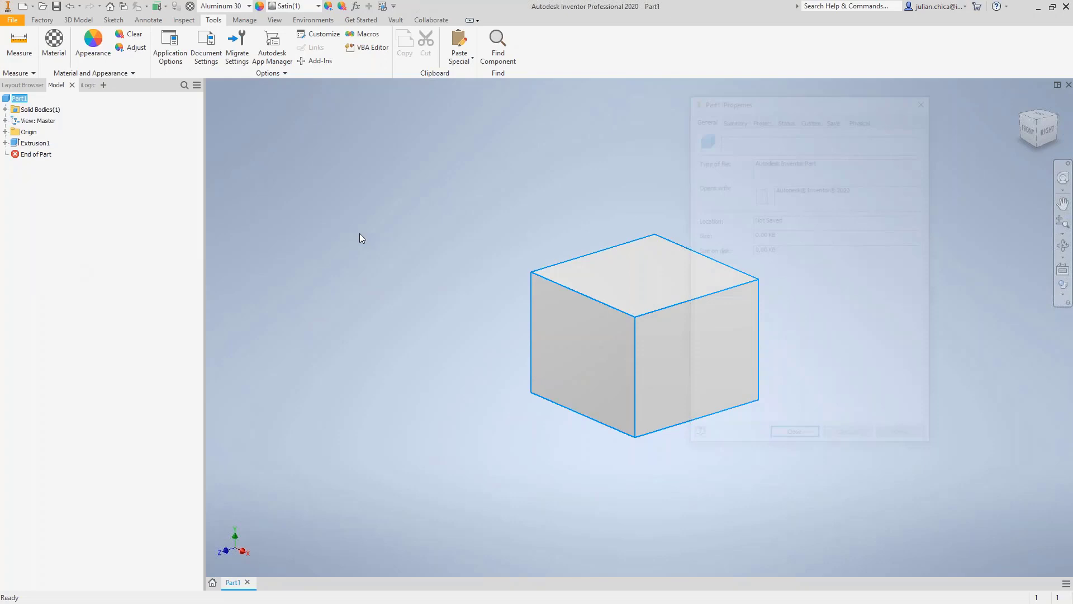
pyautogui.click(861, 117)
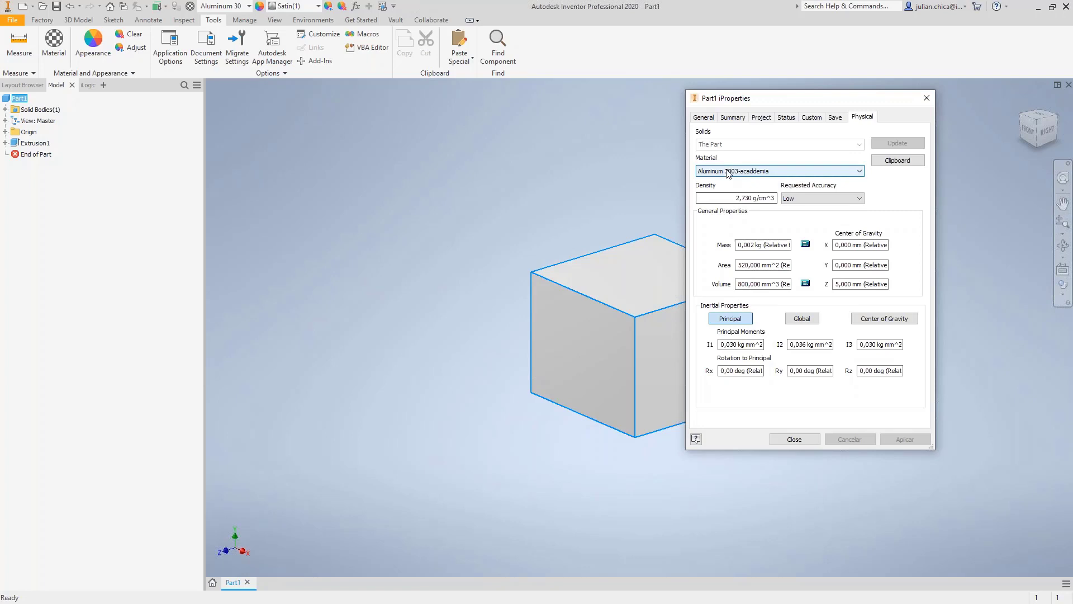
pyautogui.click(794, 439)
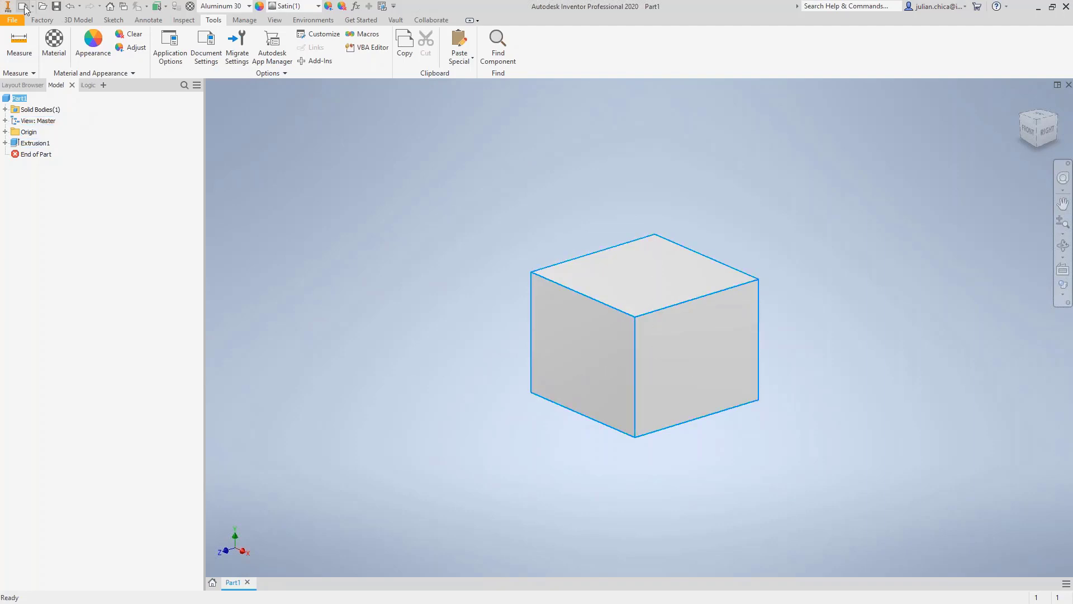
# - Create a new assembly from the Standard.iam template
pyautogui.click(364, 222)
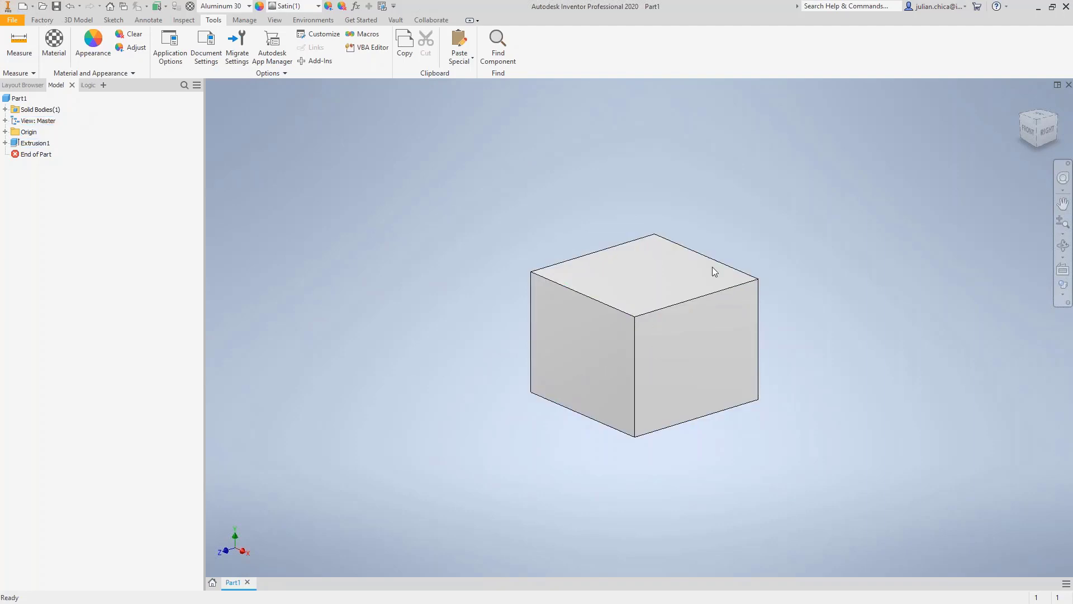
pyautogui.hotkey('ctrl', 'n')
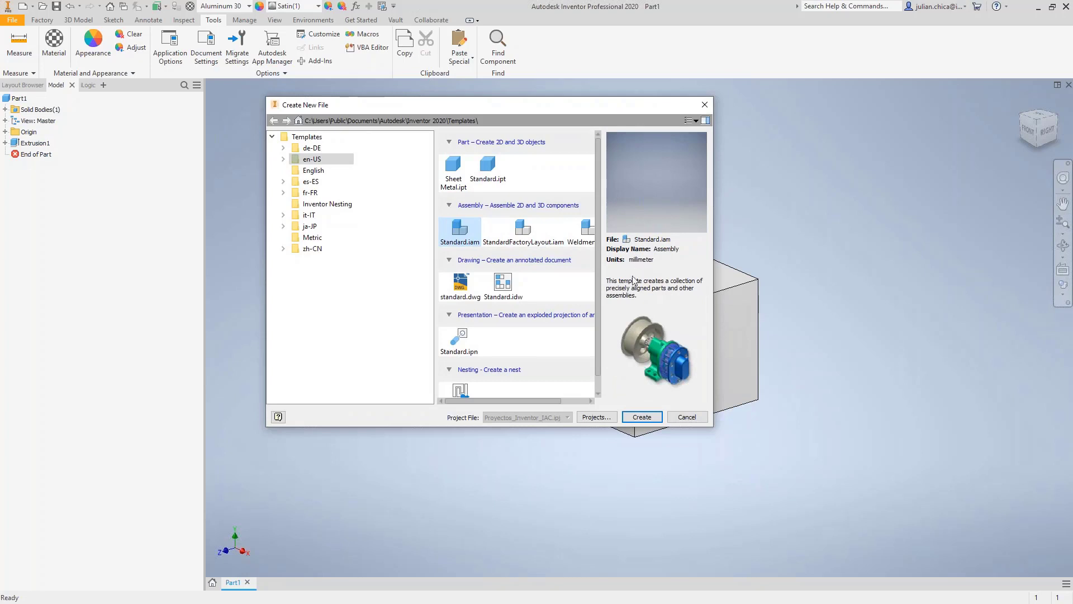
pyautogui.click(643, 417)
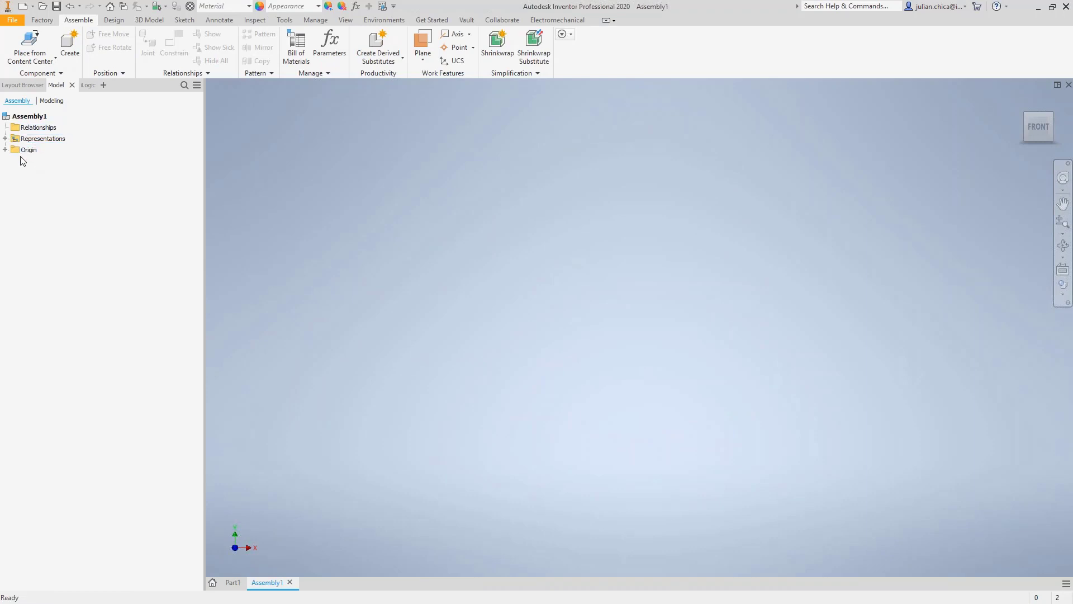
# - Add a text user parameter named CLIENTE to the assembly
pyautogui.click(356, 7)
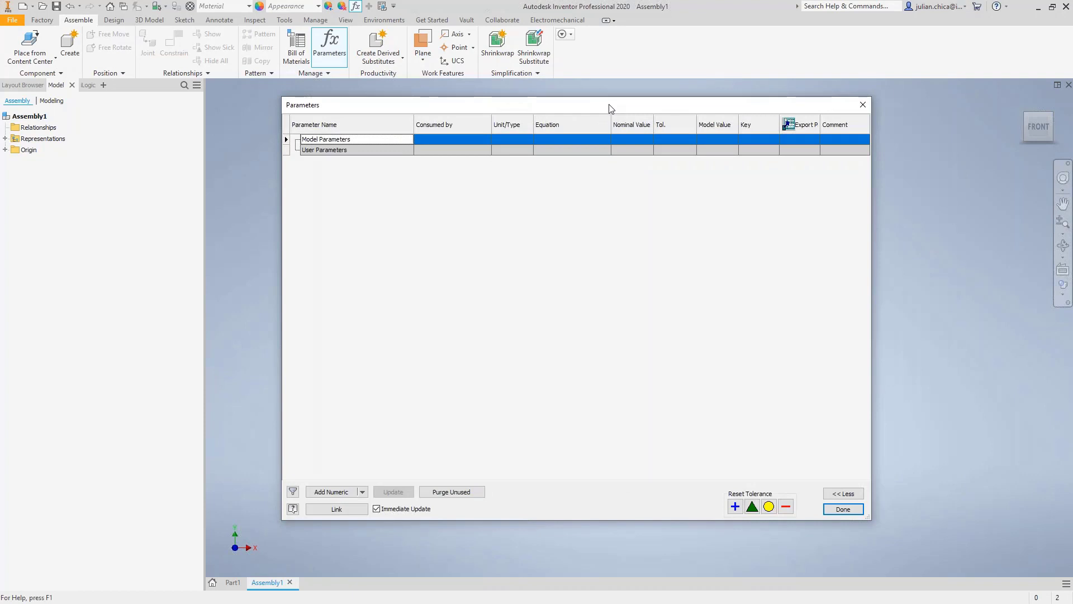
pyautogui.click(363, 492)
pyautogui.click(347, 517)
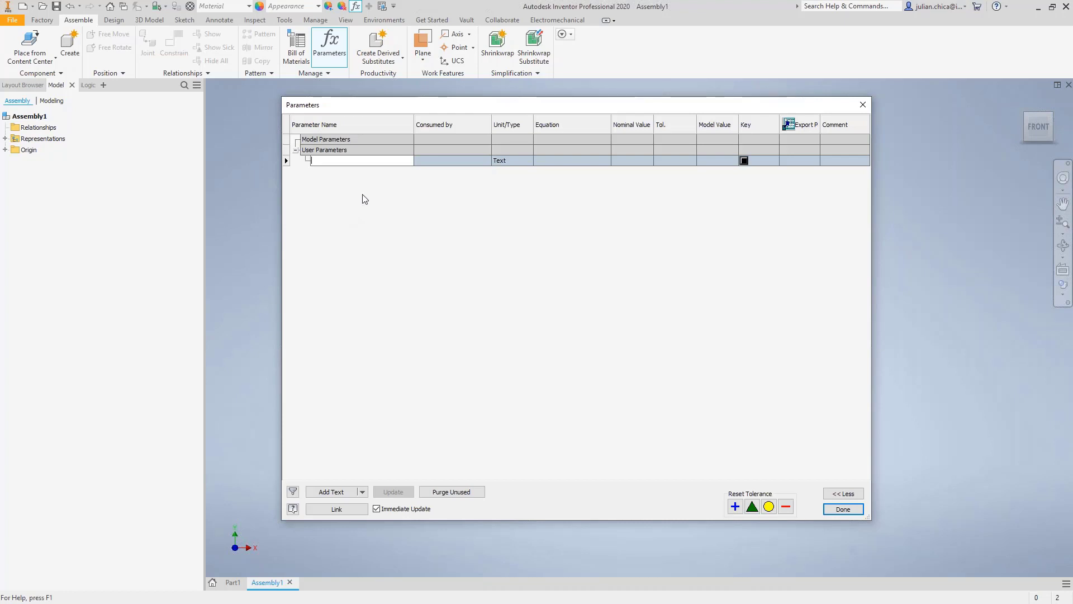
pyautogui.write('CLIENTE')
pyautogui.press('Return')
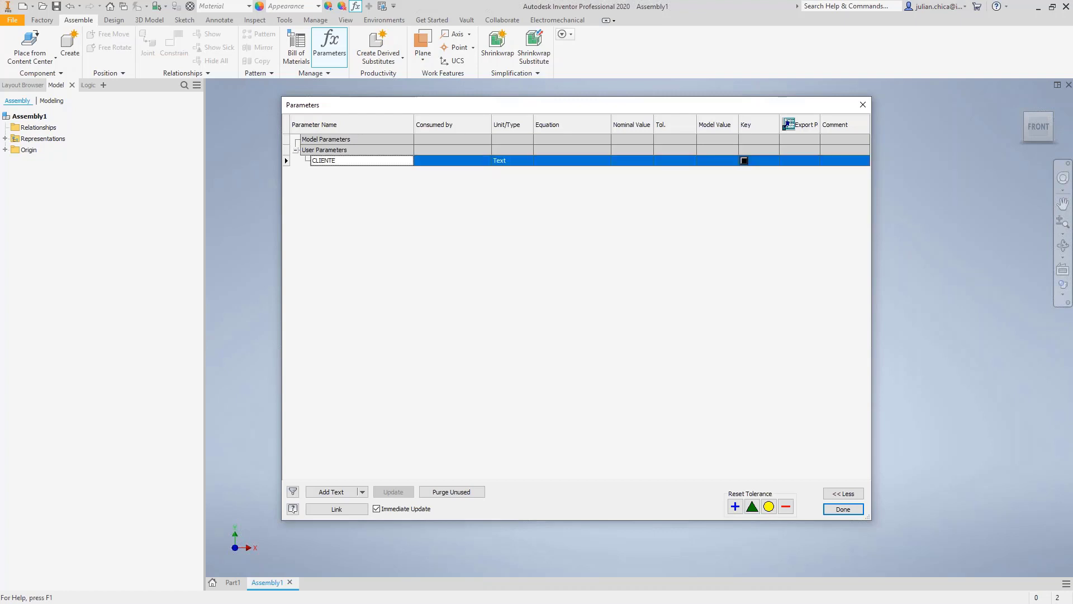
# - Add two more text user parameters to the assembly, named OP and COD_PEDIDO
pyautogui.click(341, 492)
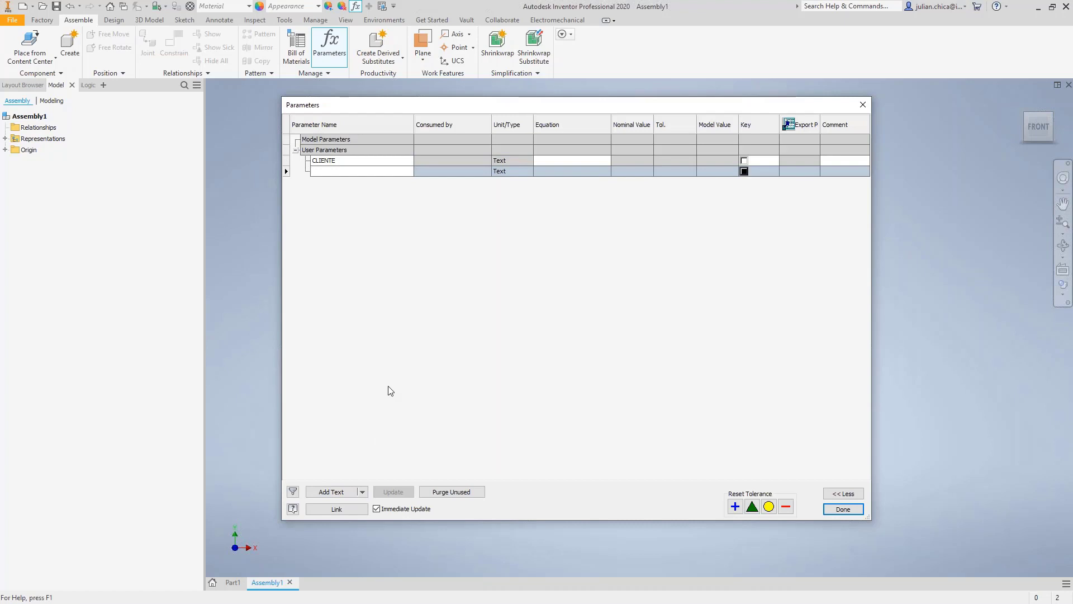
pyautogui.write('OP')
pyautogui.click(346, 492)
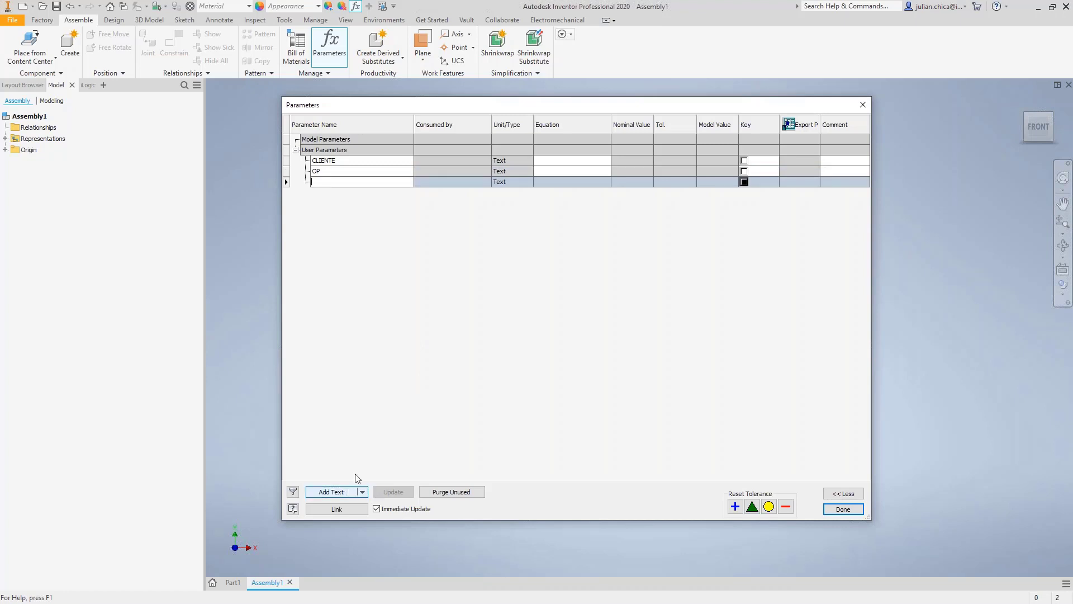
pyautogui.write('COD_PE')
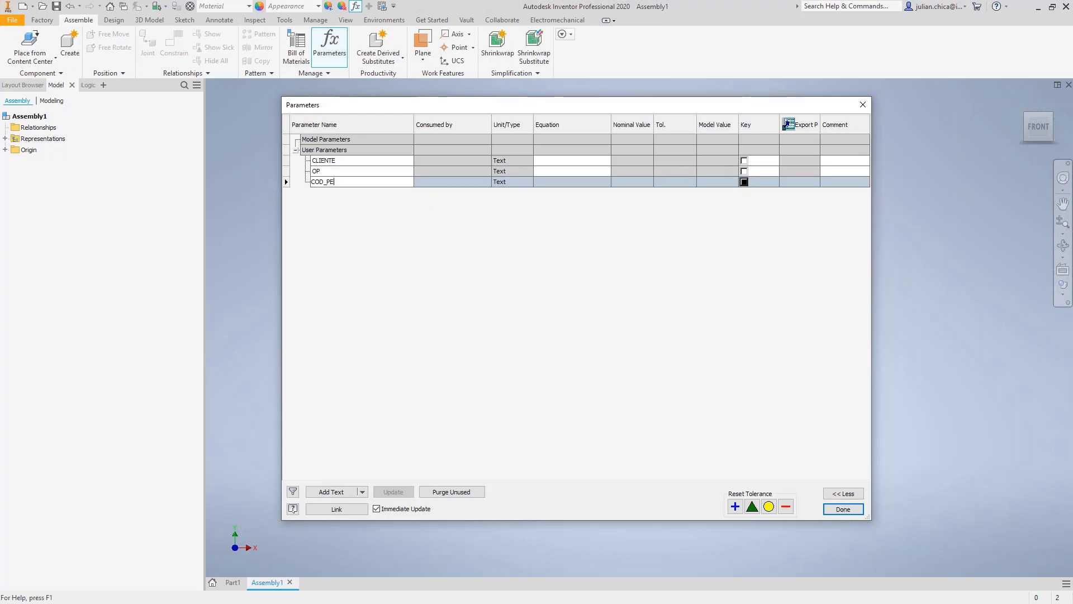
pyautogui.write('DIDO')
pyautogui.click(415, 270)
# - Add a text user parameter named AÑO to the assembly and close the parameter table
pyautogui.click(333, 493)
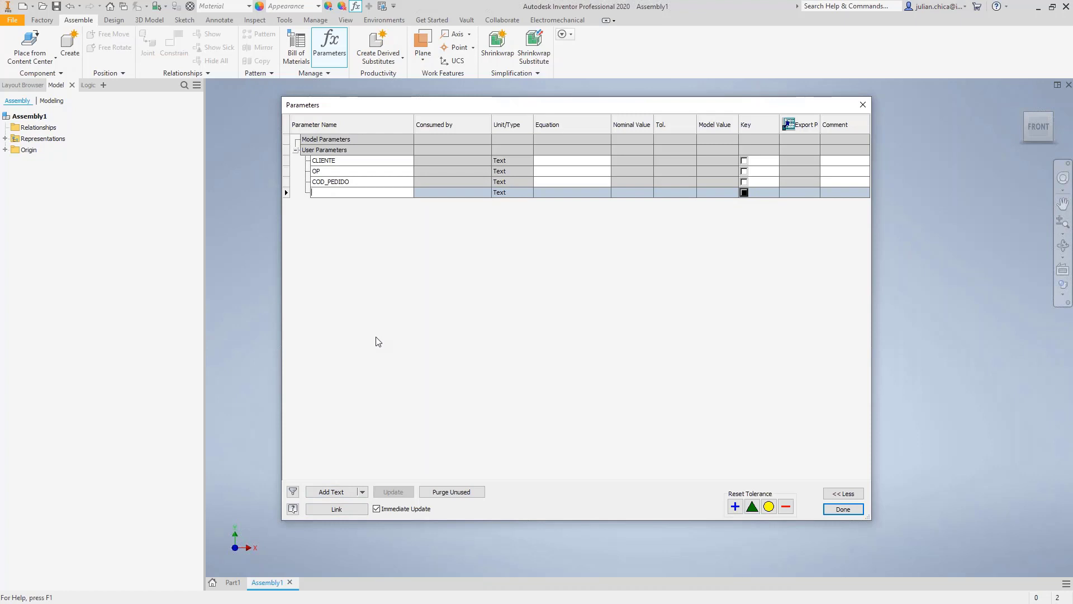
pyautogui.write('AÑO')
pyautogui.press('Return')
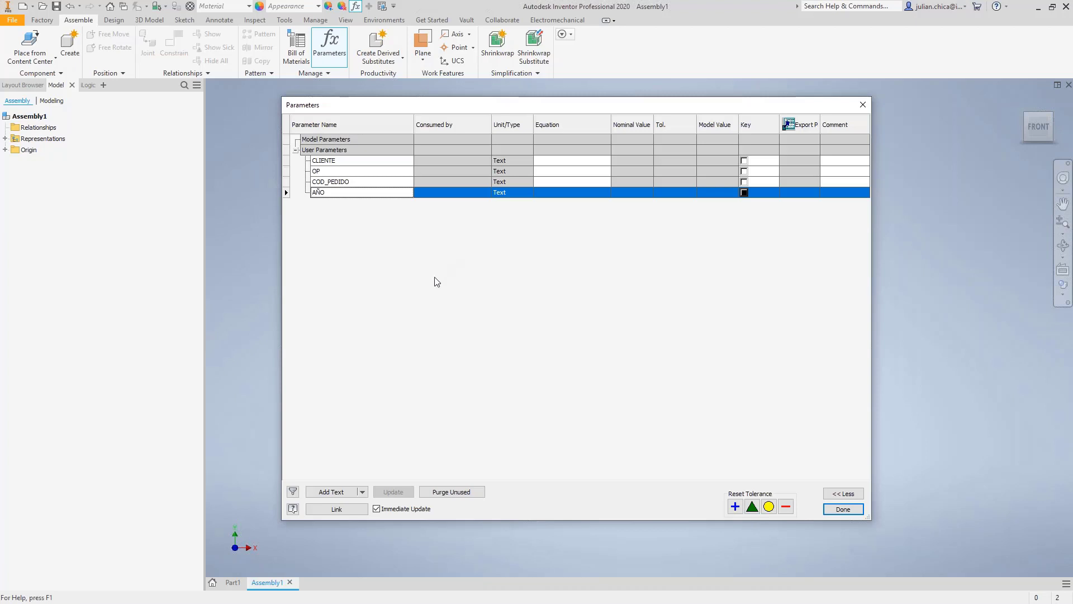
pyautogui.click(844, 509)
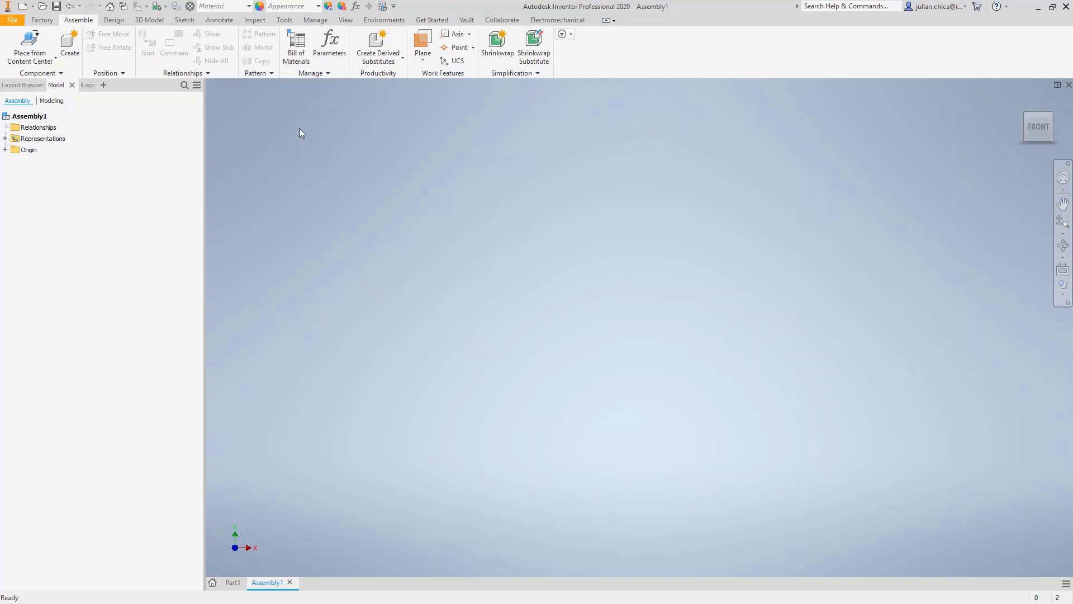
# - Create a new drawing from the Standard.idw template
pyautogui.click(23, 7)
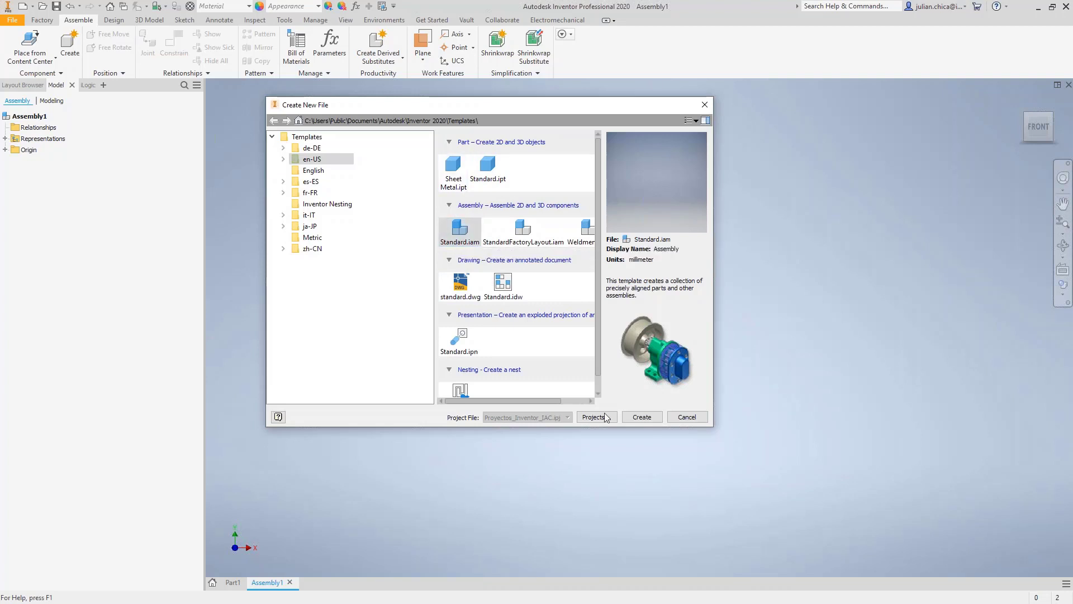
pyautogui.click(505, 289)
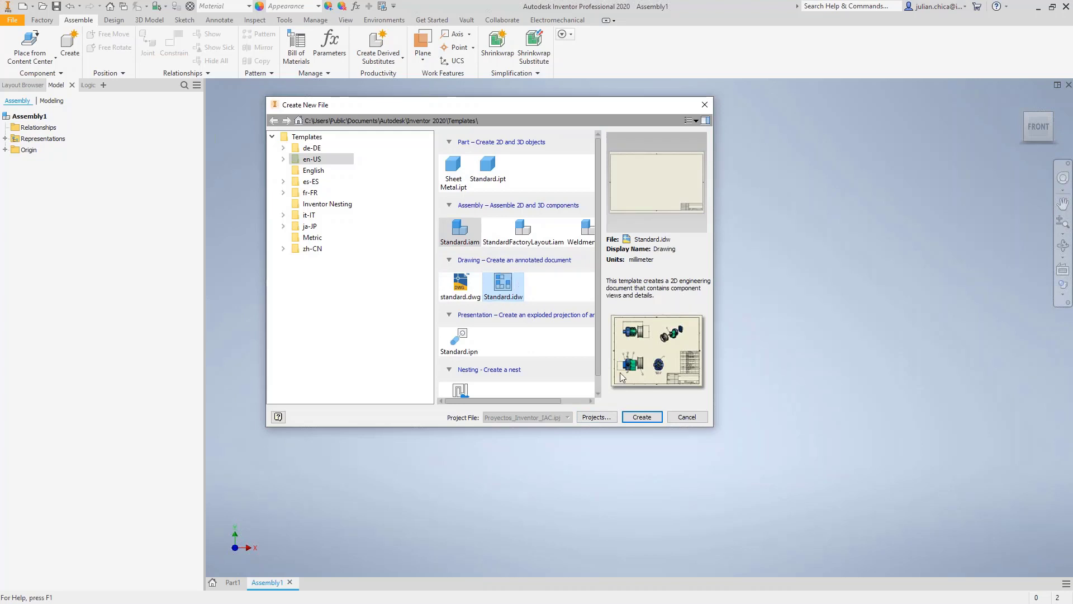
pyautogui.click(644, 419)
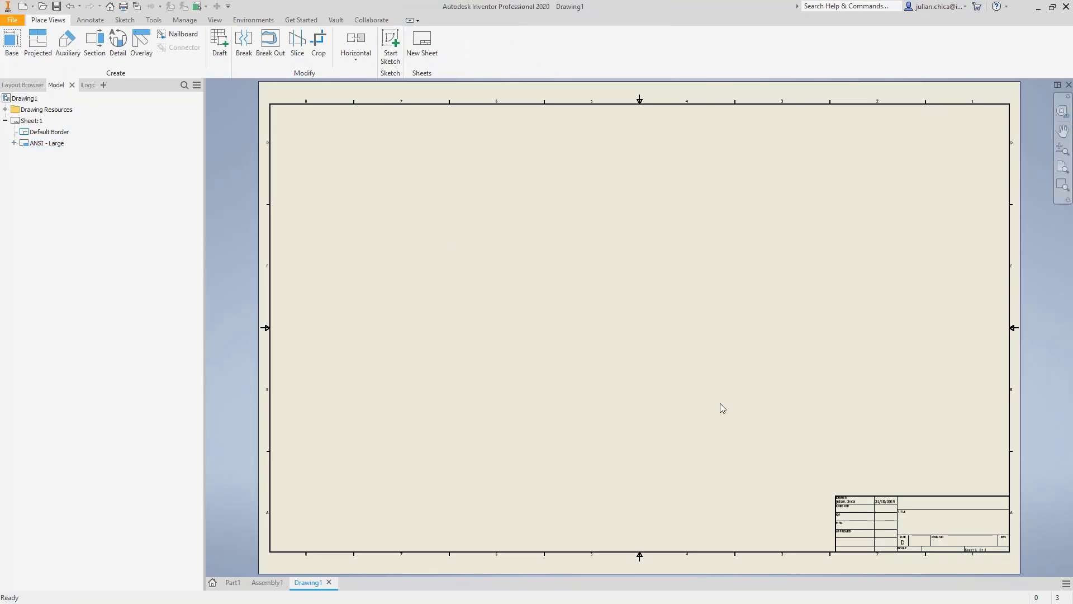
# - Expand the drawing resources and open the ANSI - Large title block definition for editing
pyautogui.click(6, 109)
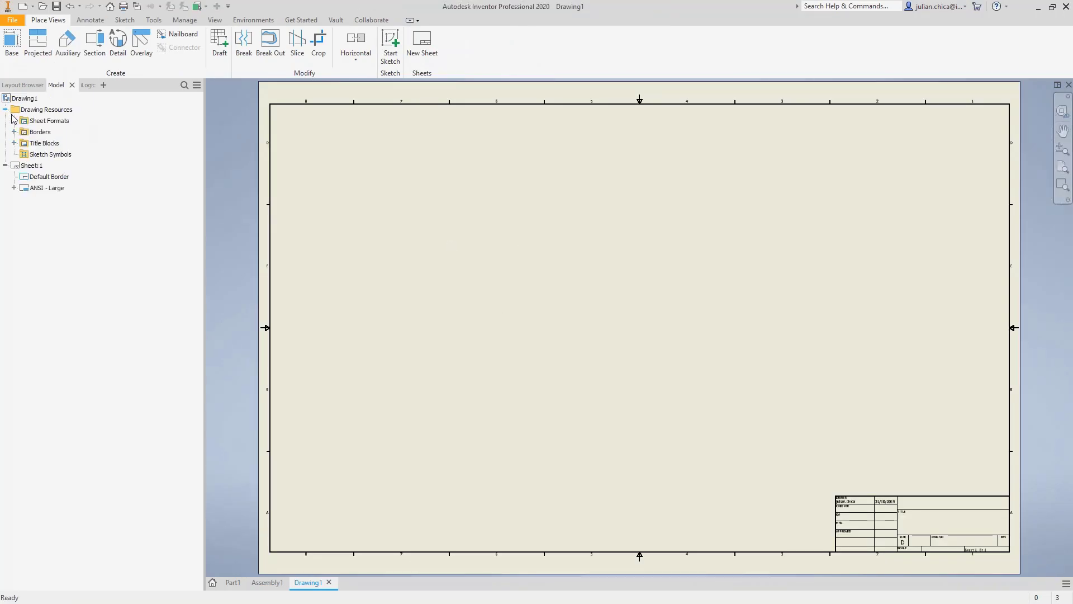
pyautogui.click(14, 132)
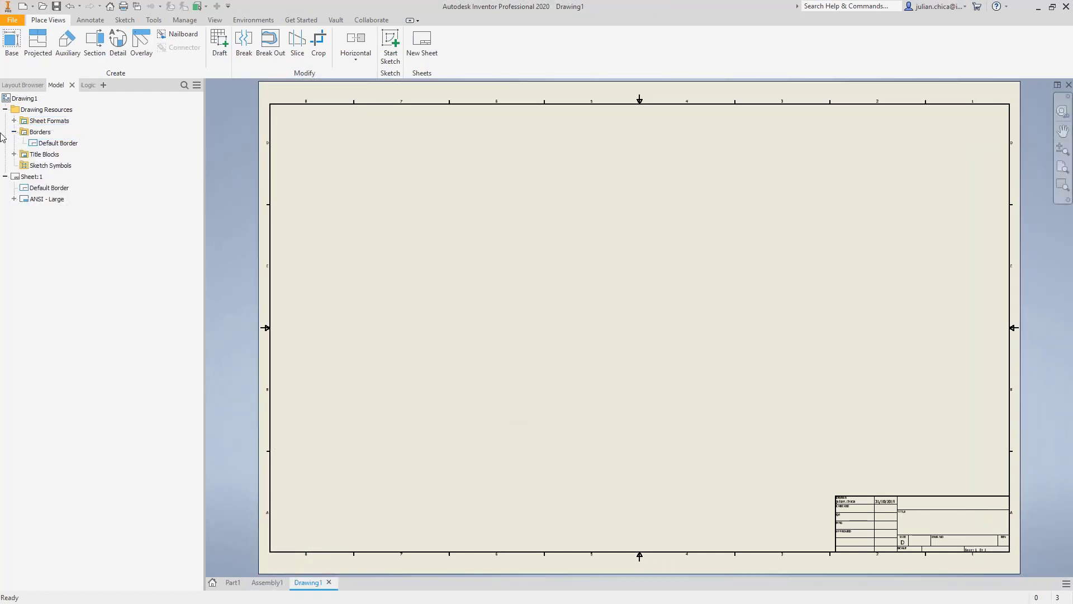
pyautogui.click(14, 155)
pyautogui.click(56, 165)
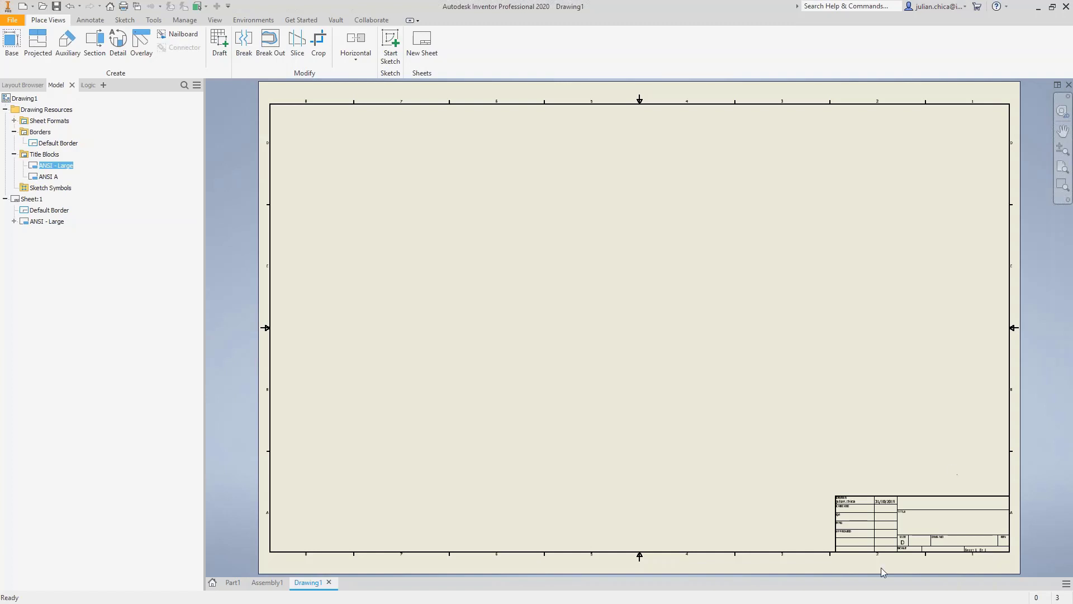
pyautogui.rightClick(52, 166)
pyautogui.click(73, 210)
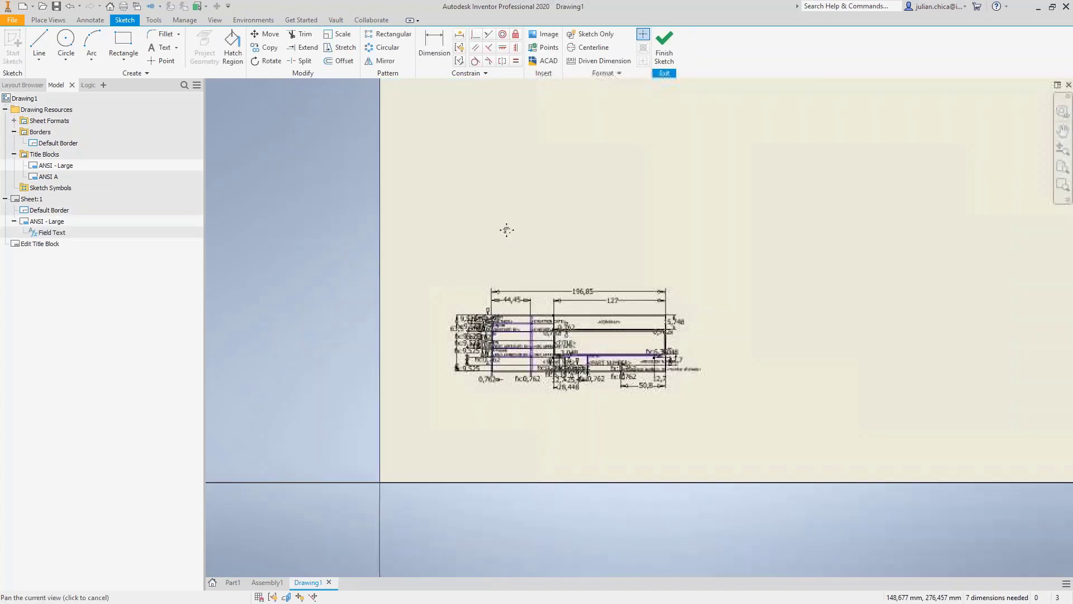
# - Start importing an AutoCAD drawing into the title block sketch and browse to the PROYECTOS-AutoCAD folder
pyautogui.click(550, 65)
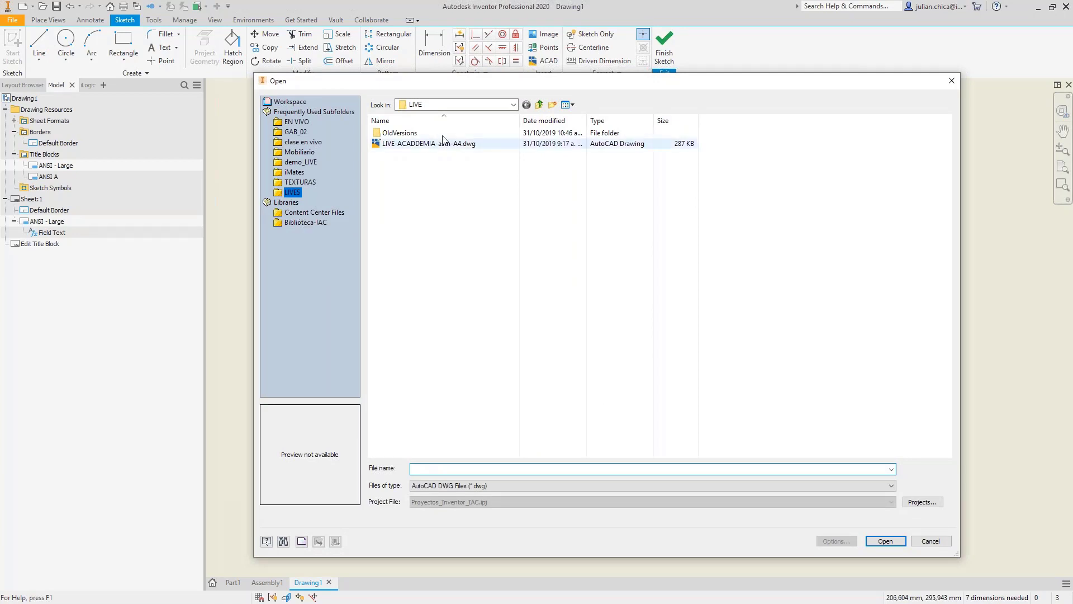
pyautogui.click(512, 104)
pyautogui.click(446, 286)
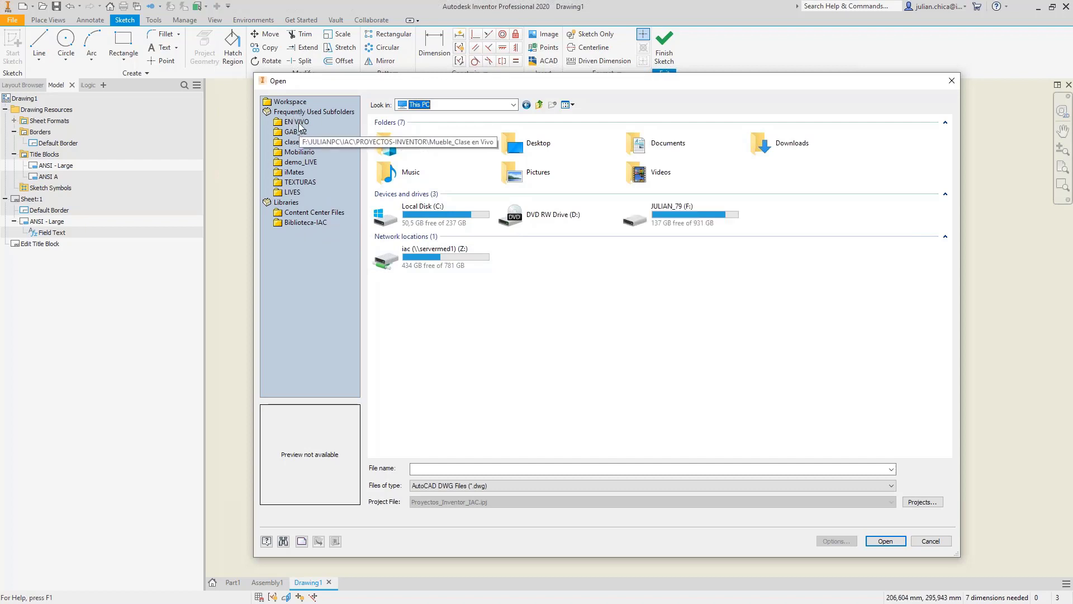
pyautogui.click(515, 105)
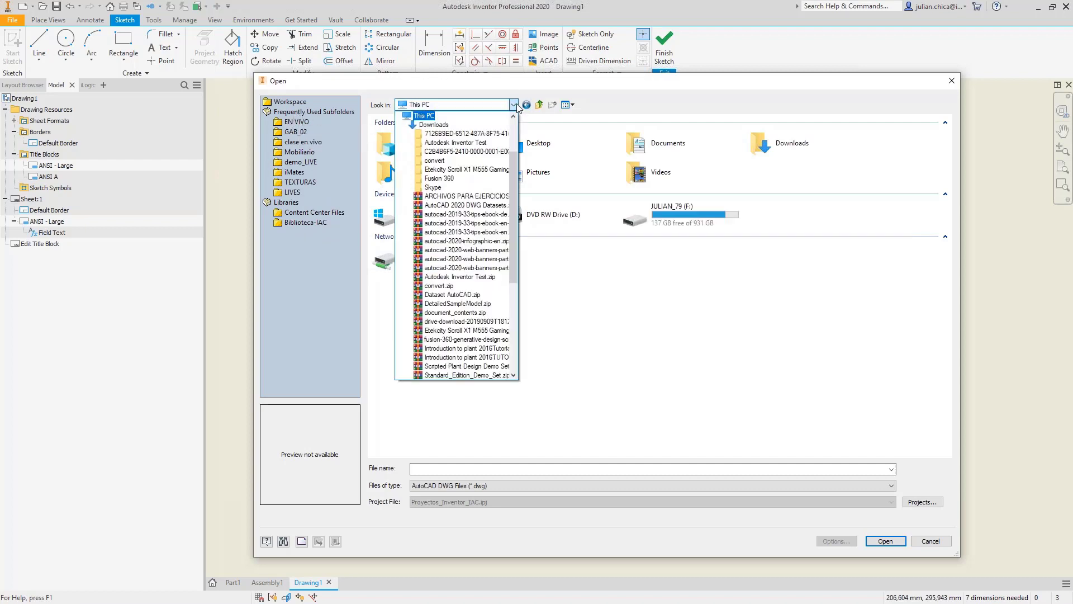
pyautogui.click(515, 105)
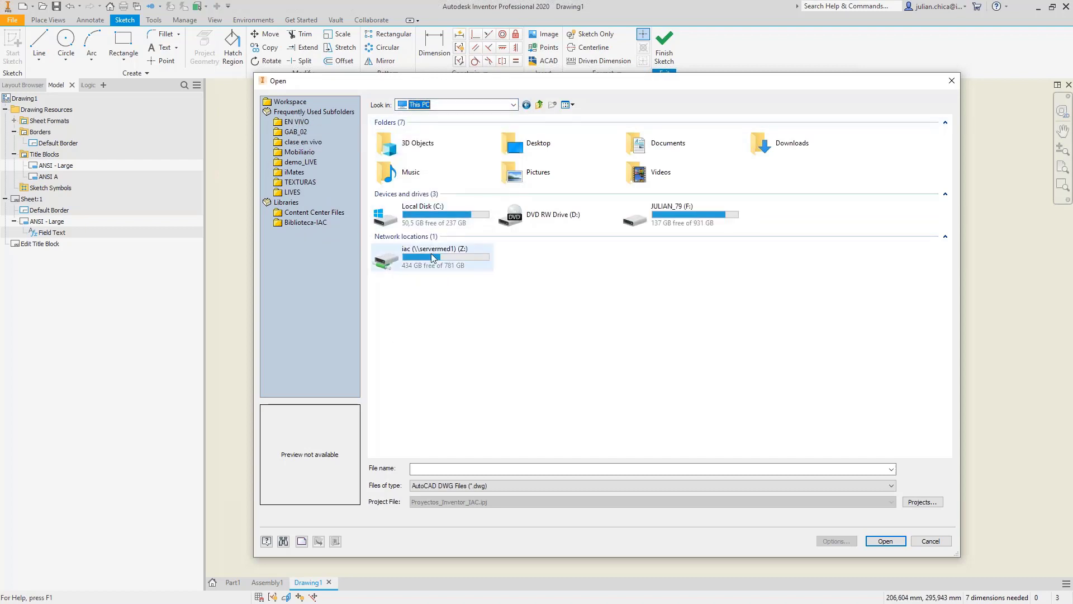
pyautogui.doubleClick(676, 215)
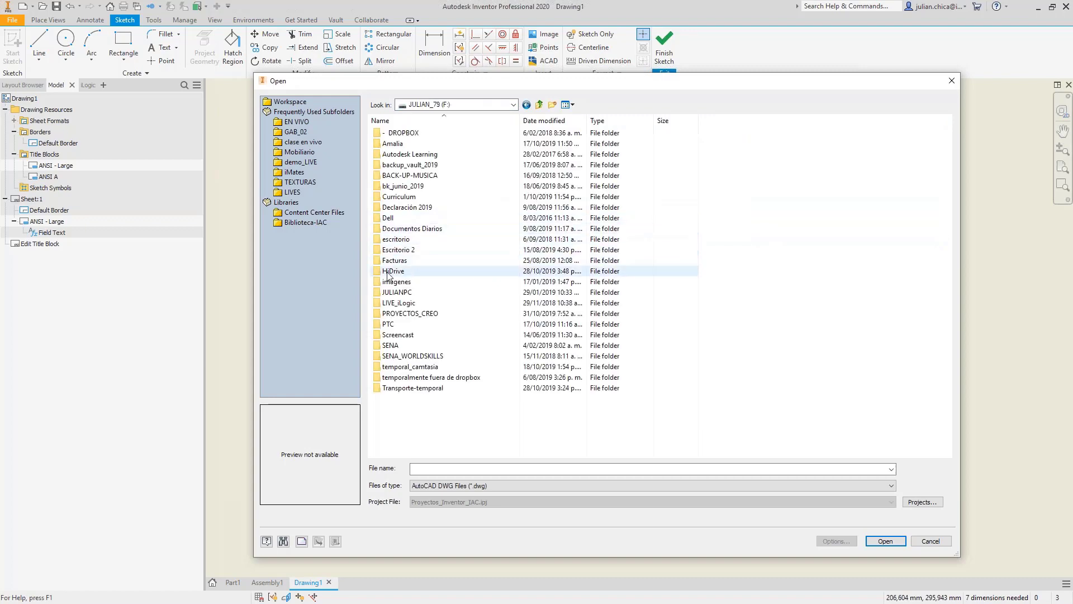
pyautogui.doubleClick(397, 292)
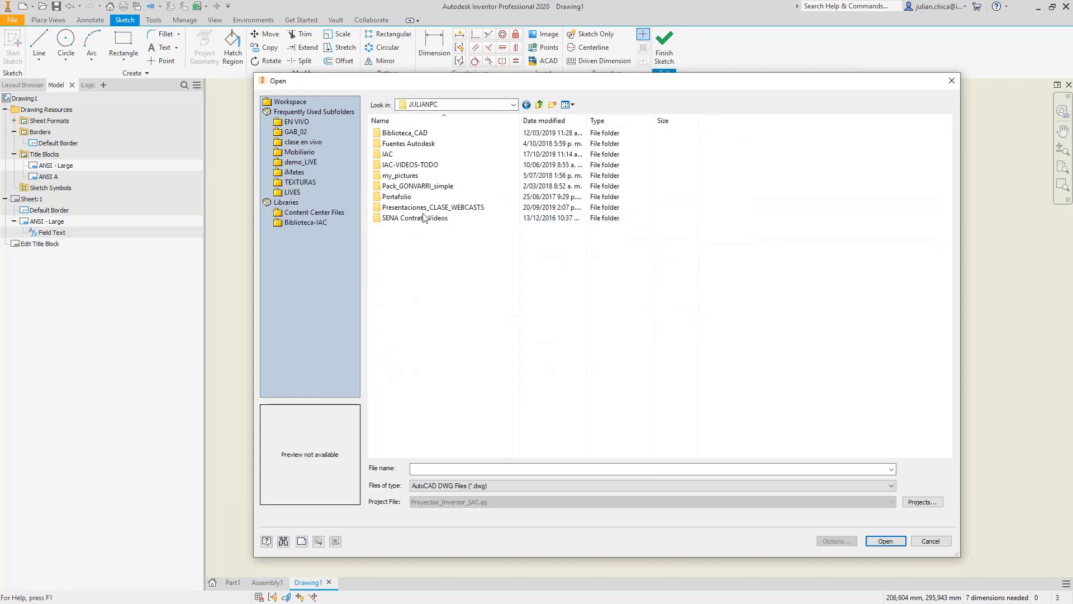
pyautogui.doubleClick(389, 155)
pyautogui.scroll(-3, 447, 291)
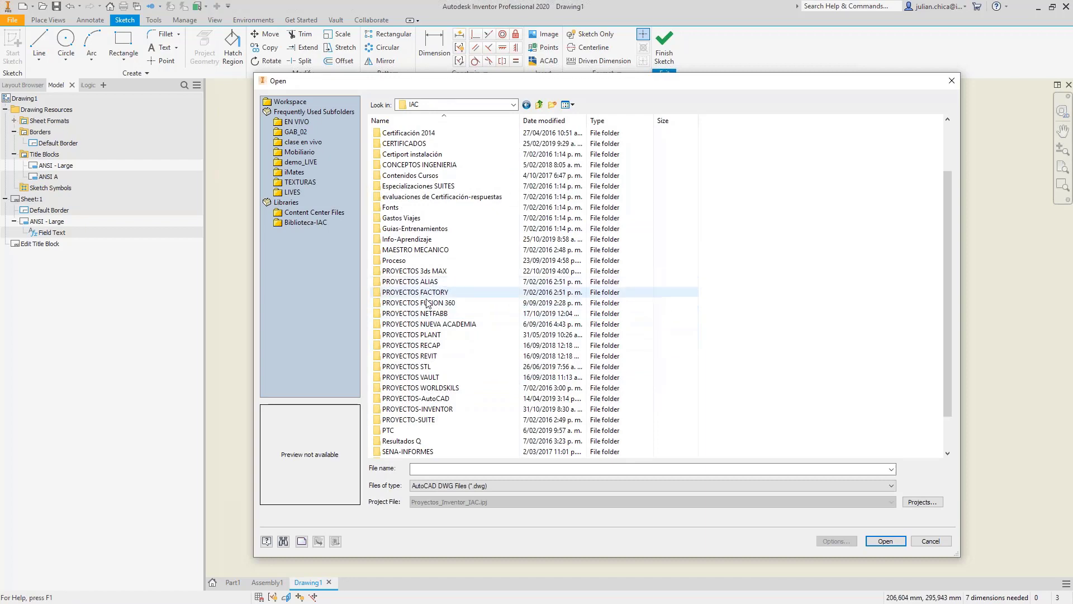
pyautogui.click(434, 399)
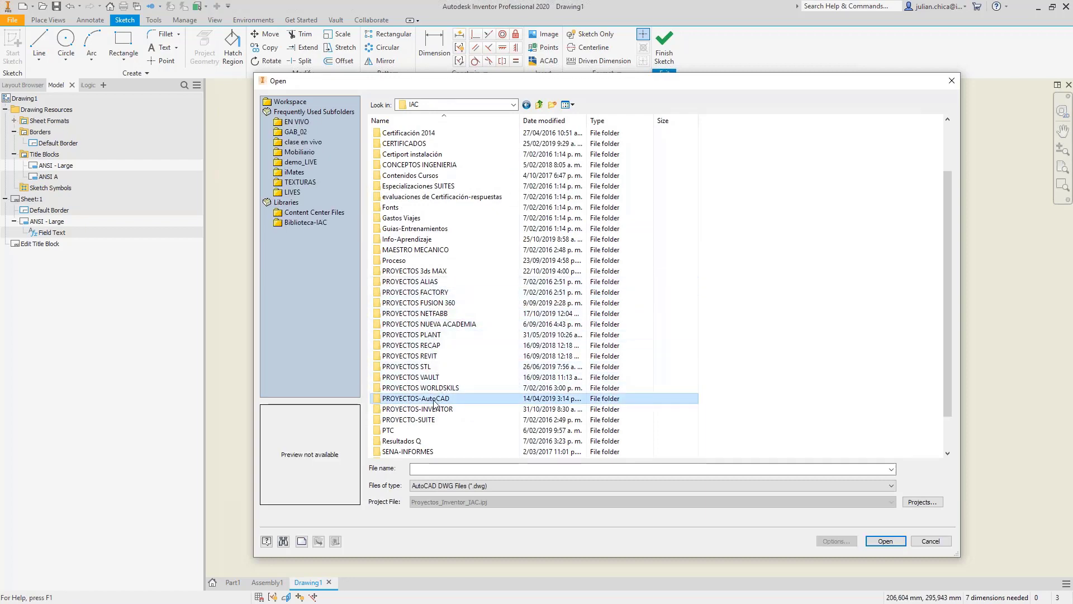
pyautogui.doubleClick(425, 398)
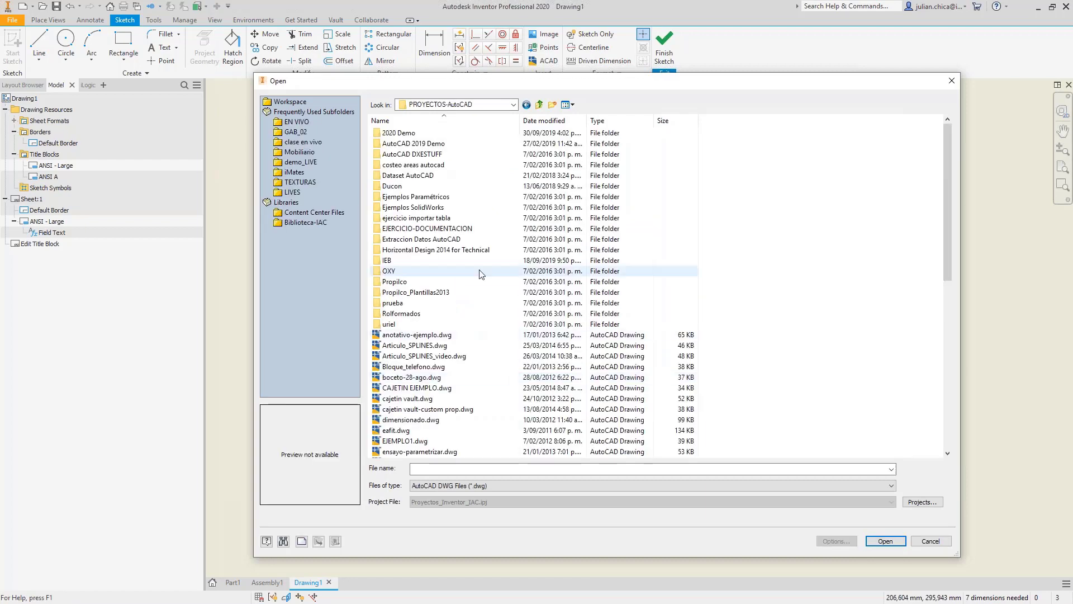
# - Open cajetin vault-custom prop.dwg for import, accepting its location outside the active project
pyautogui.scroll(-2, 480, 274)
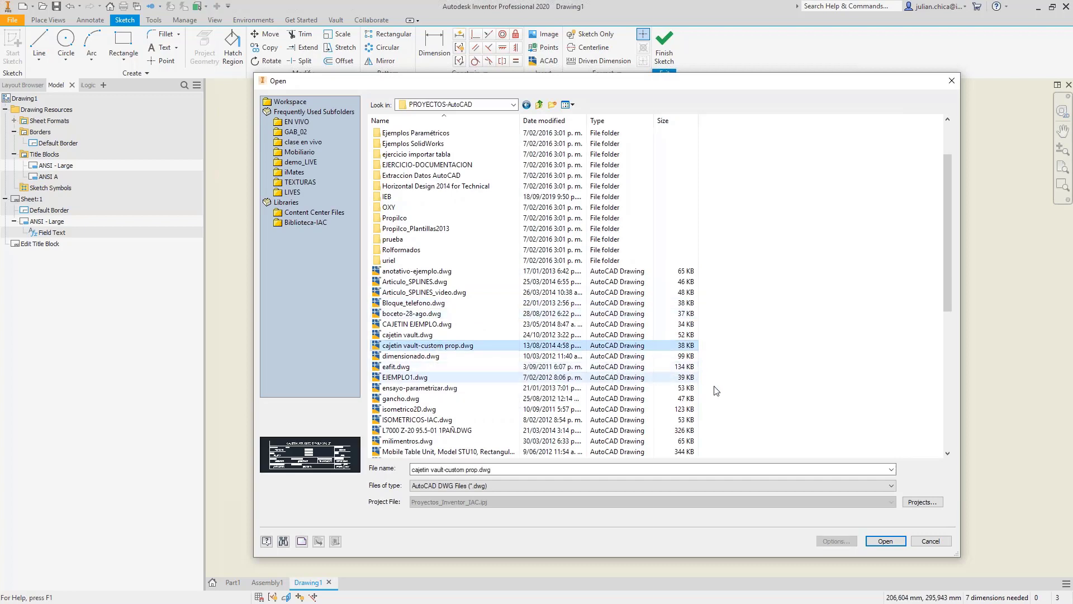
pyautogui.click(885, 541)
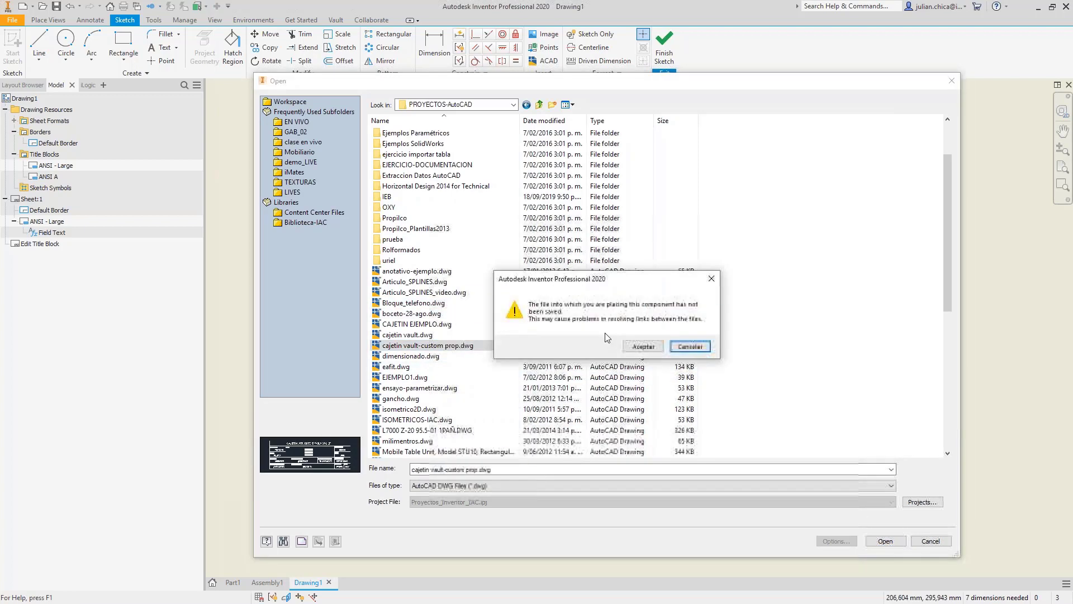
pyautogui.click(641, 347)
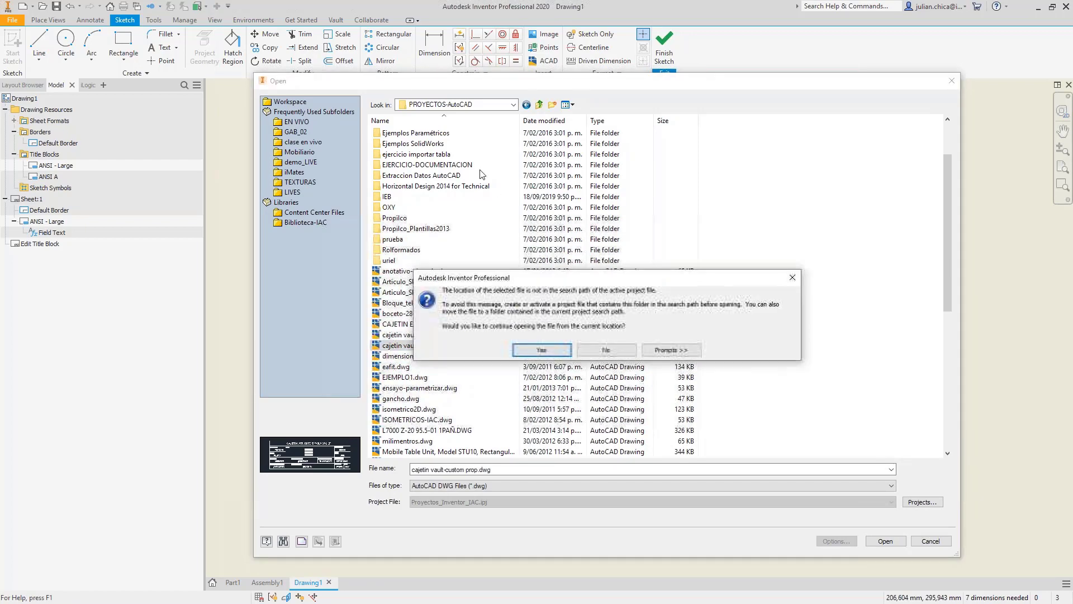
pyautogui.click(541, 350)
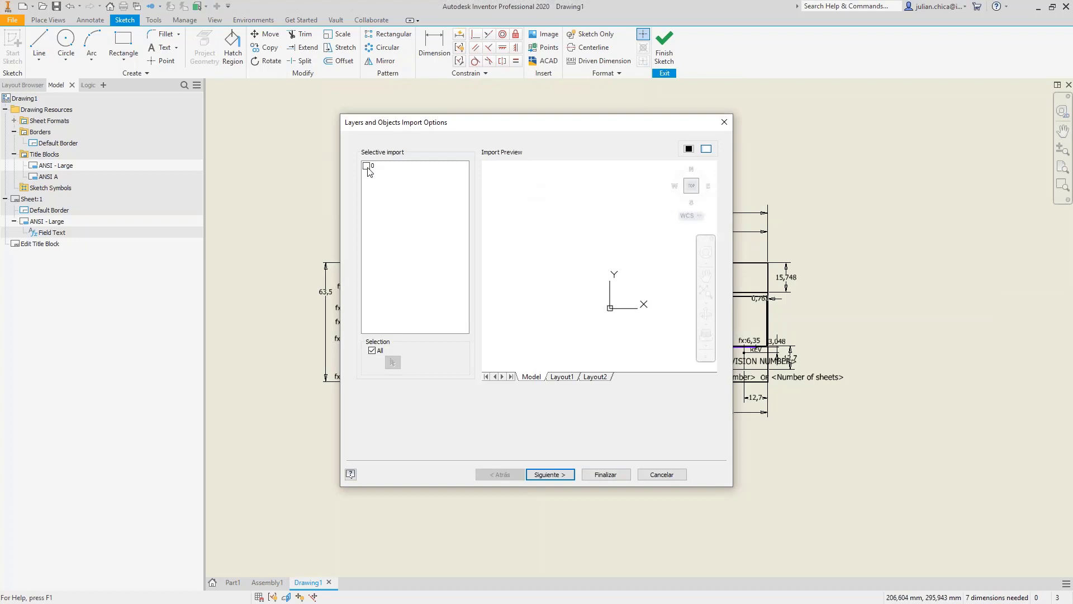
# - Import layer 0 of the title block drawing with the file units specified as mm
pyautogui.click(367, 166)
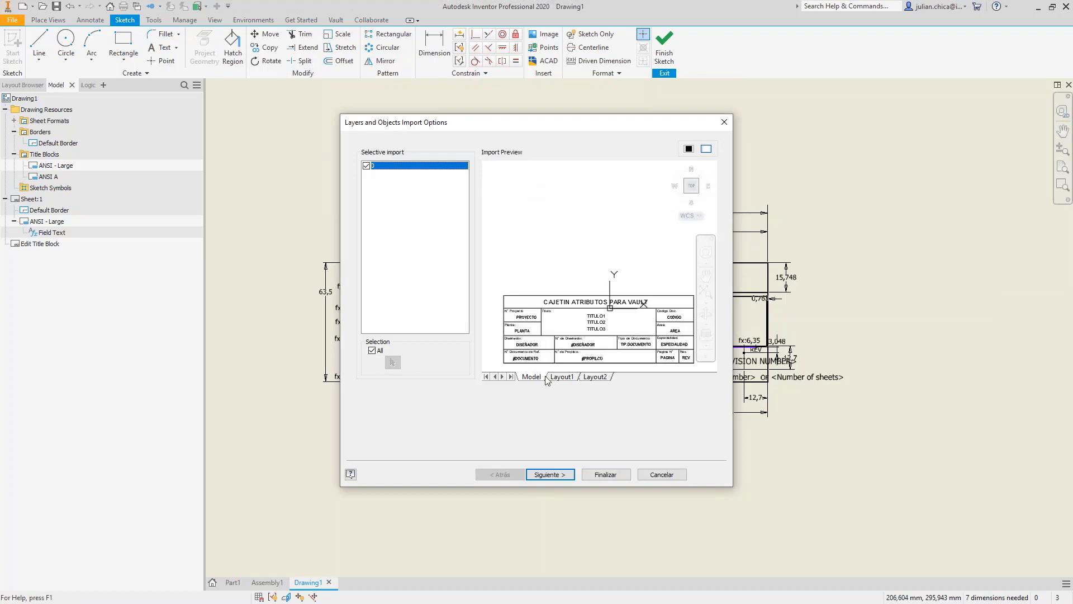
pyautogui.click(551, 475)
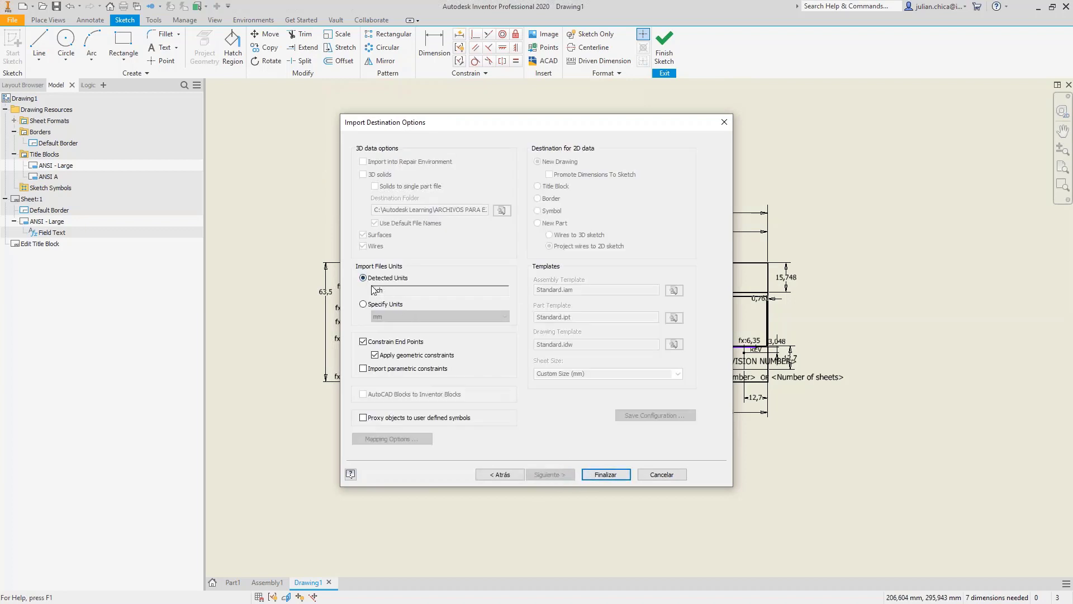
pyautogui.click(363, 304)
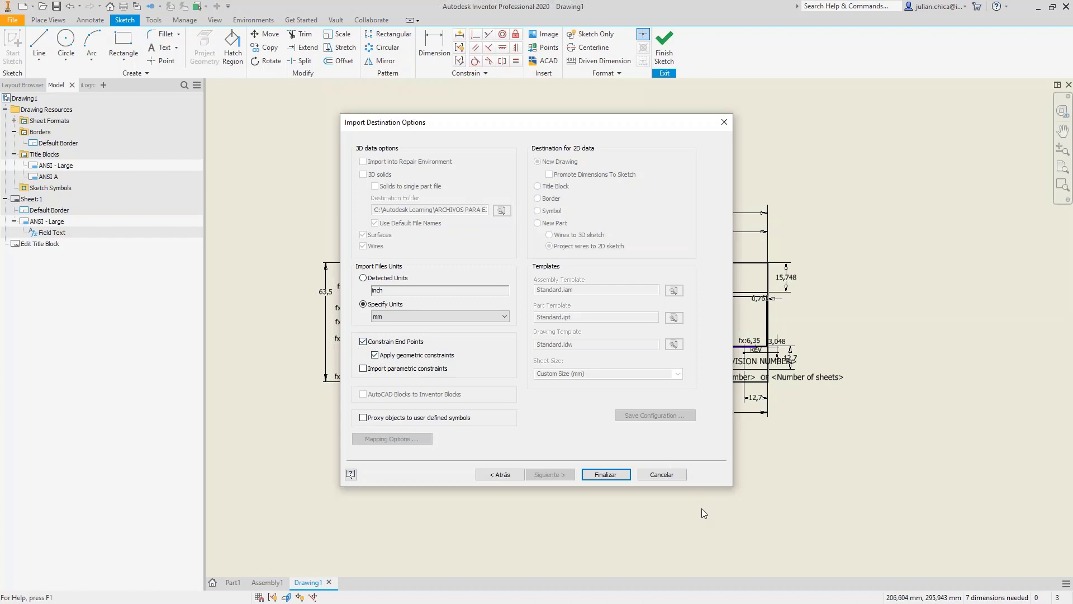
pyautogui.click(607, 474)
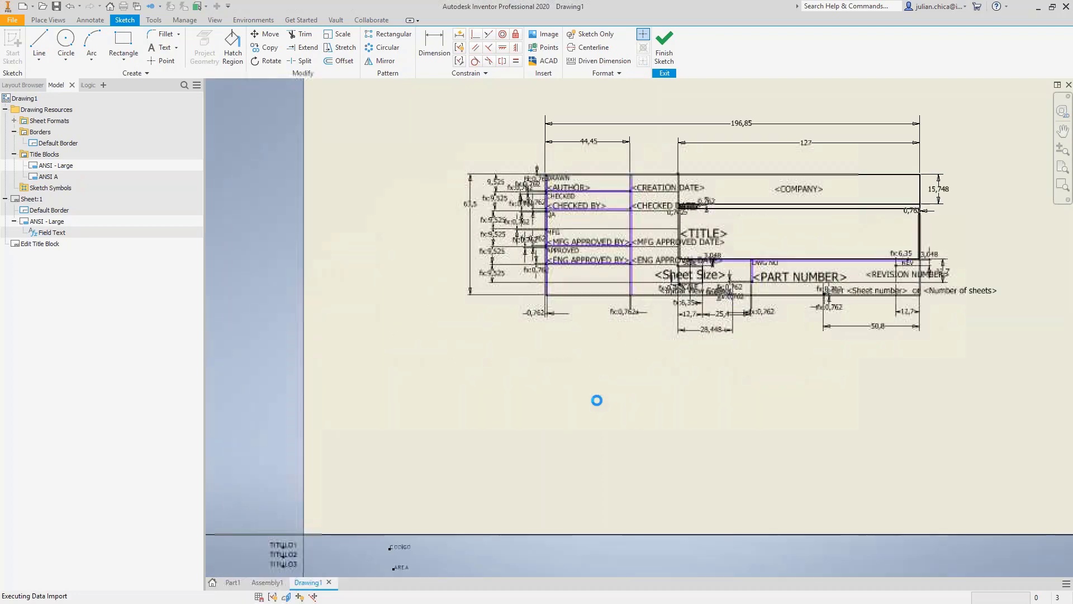
# - Move the whole imported title block by its upper-left corner to a free area above and right of the existing title block
pyautogui.scroll(4, 470, 428)
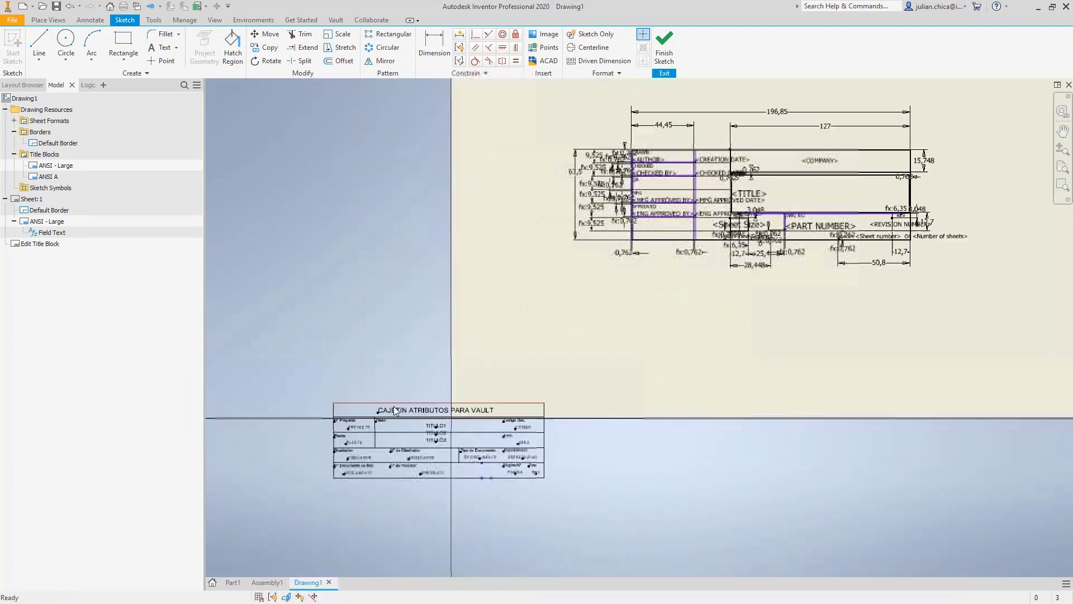
pyautogui.moveTo(310, 374); pyautogui.dragTo(574, 522)
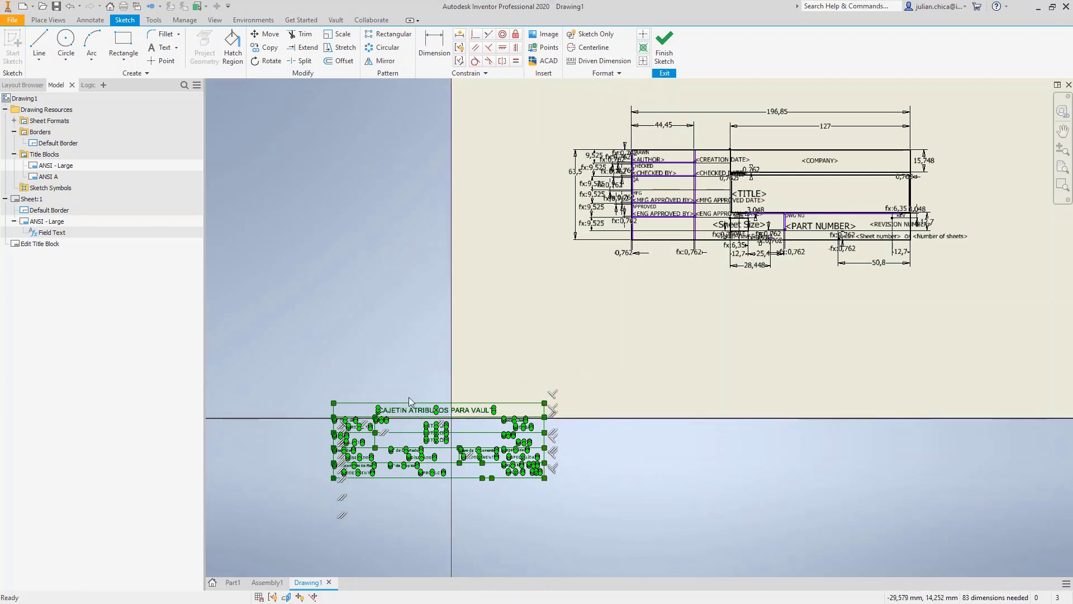
pyautogui.press('m')
pyautogui.press('o')
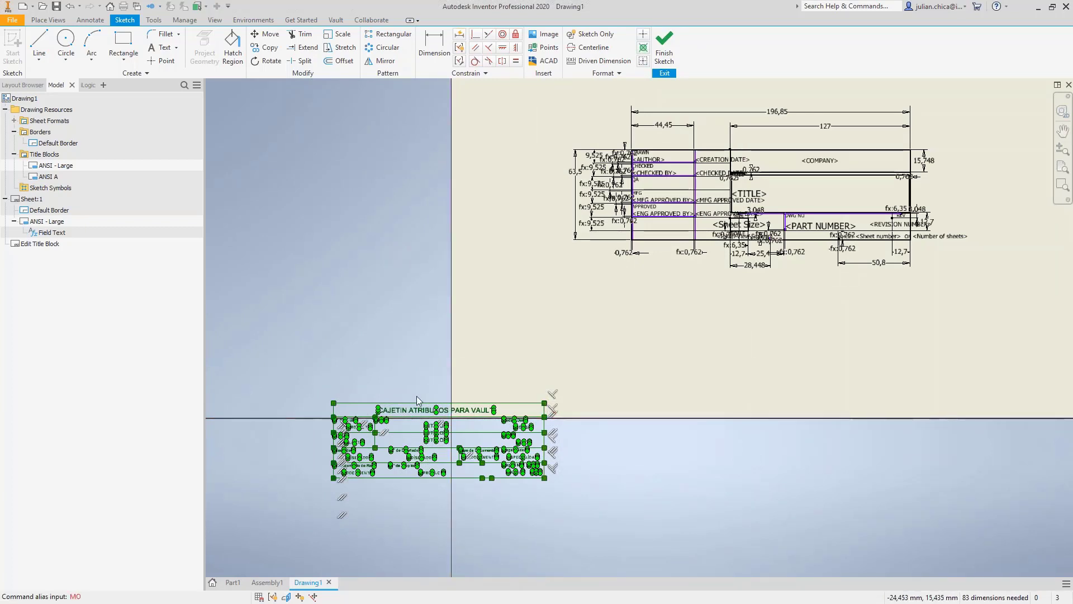
pyautogui.press('Return')
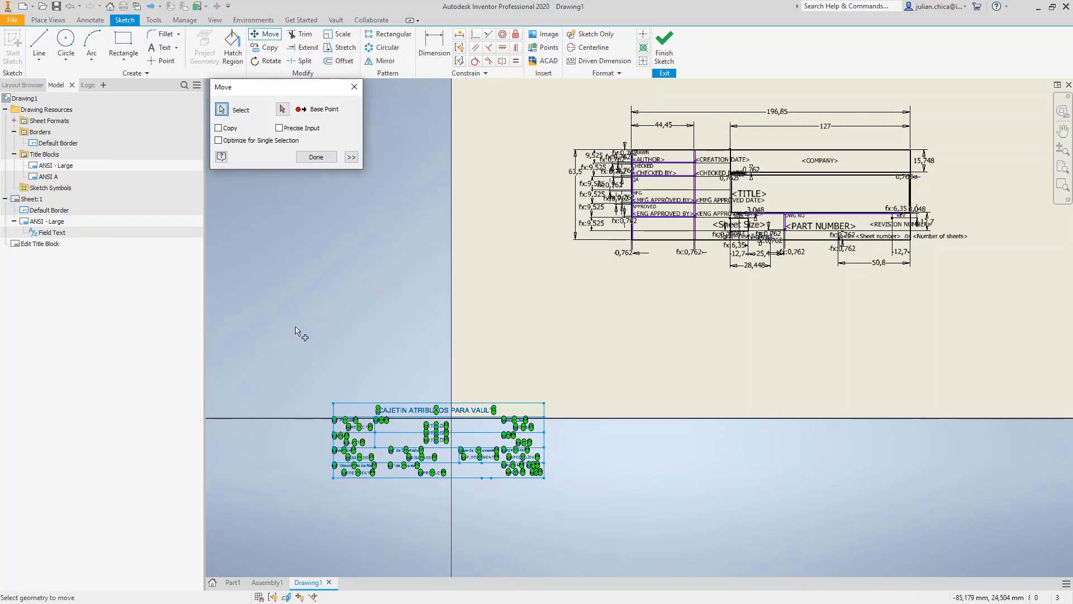
pyautogui.click(283, 109)
pyautogui.click(333, 402)
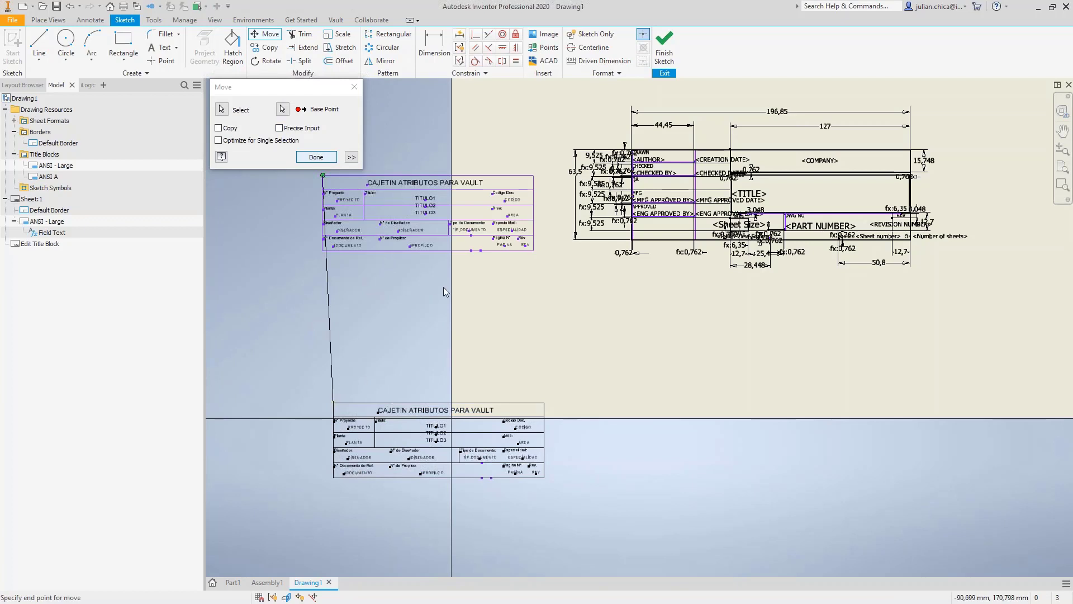
pyautogui.scroll(-2, 659, 317)
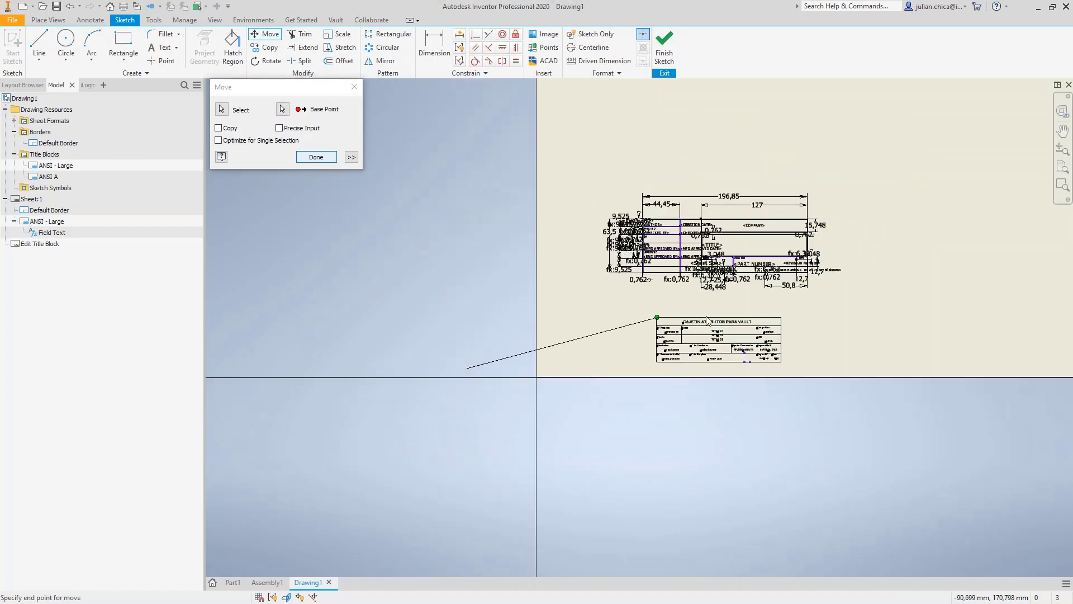
pyautogui.click(823, 134)
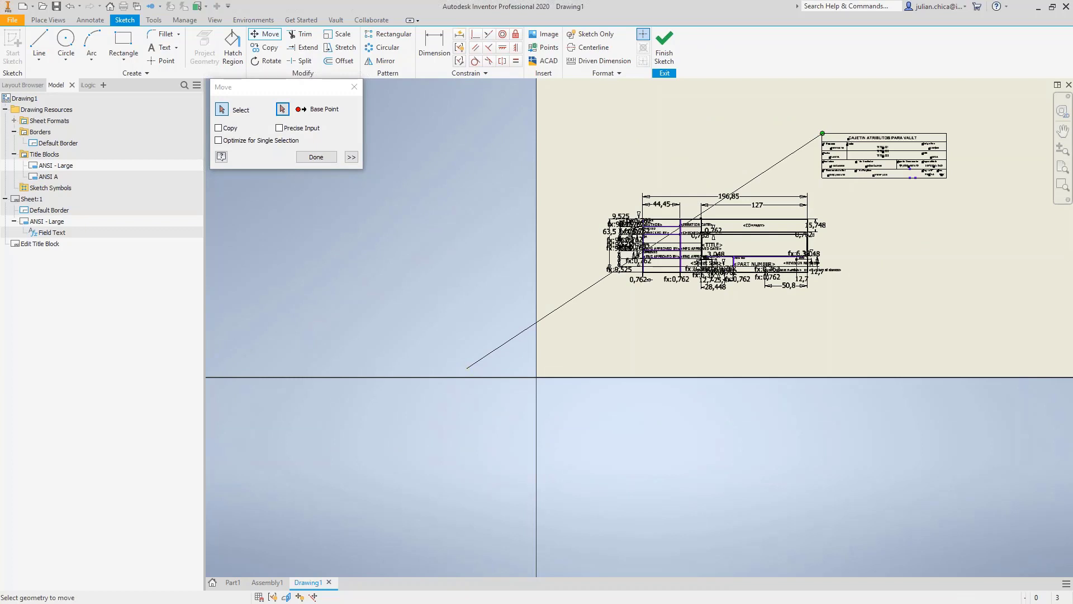
pyautogui.press('Escape')
# - Inspect the text format of the PROYECTO entry in the imported title block, leaving it unedited
pyautogui.scroll(4, 883, 157)
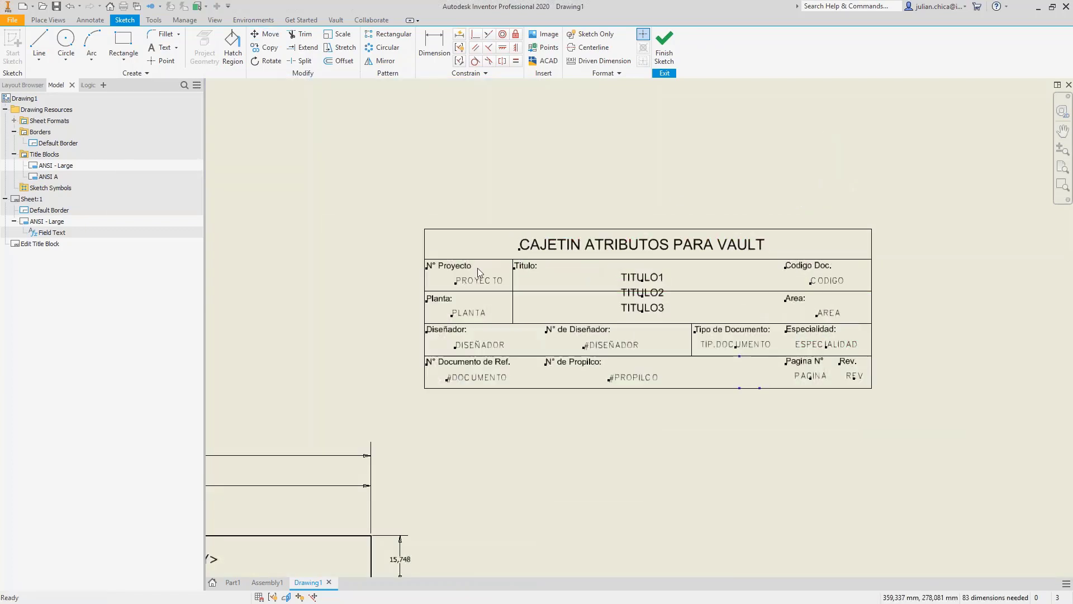
pyautogui.scroll(-3, 477, 270)
pyautogui.scroll(4, 479, 271)
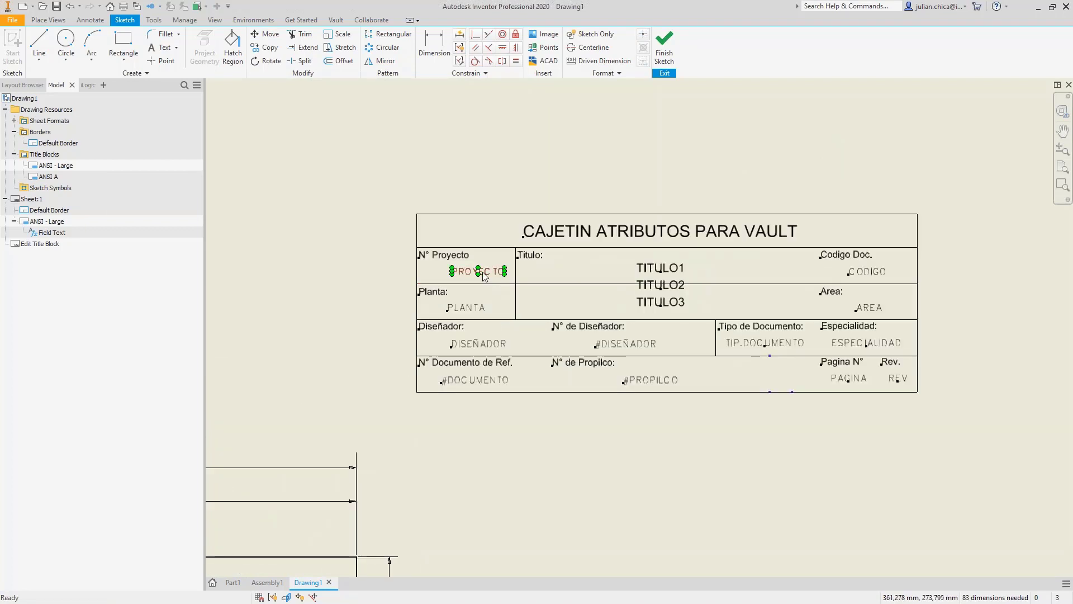
pyautogui.doubleClick(482, 271)
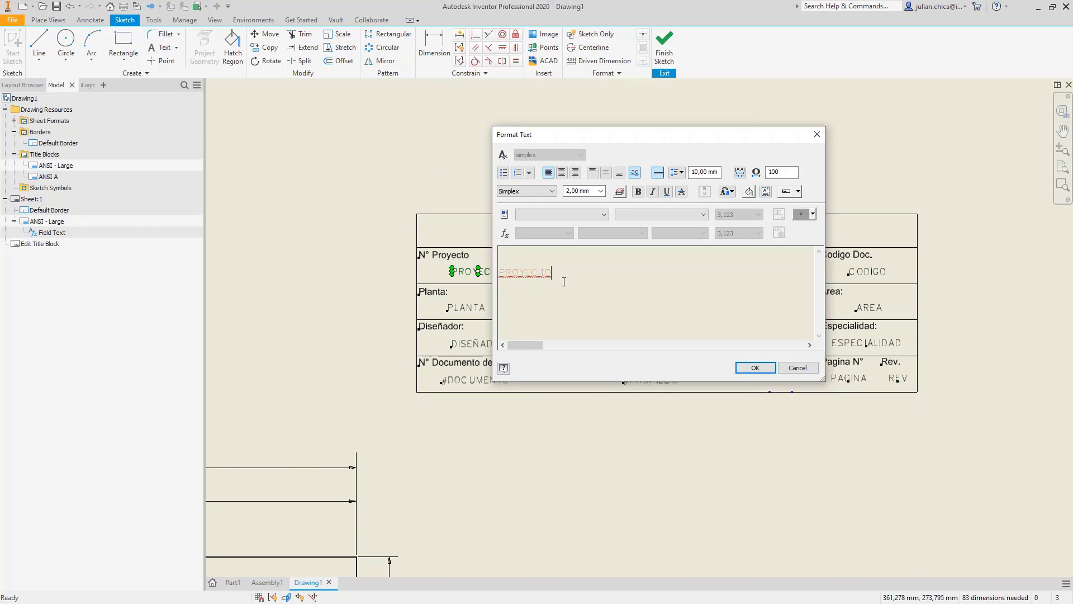
pyautogui.click(799, 370)
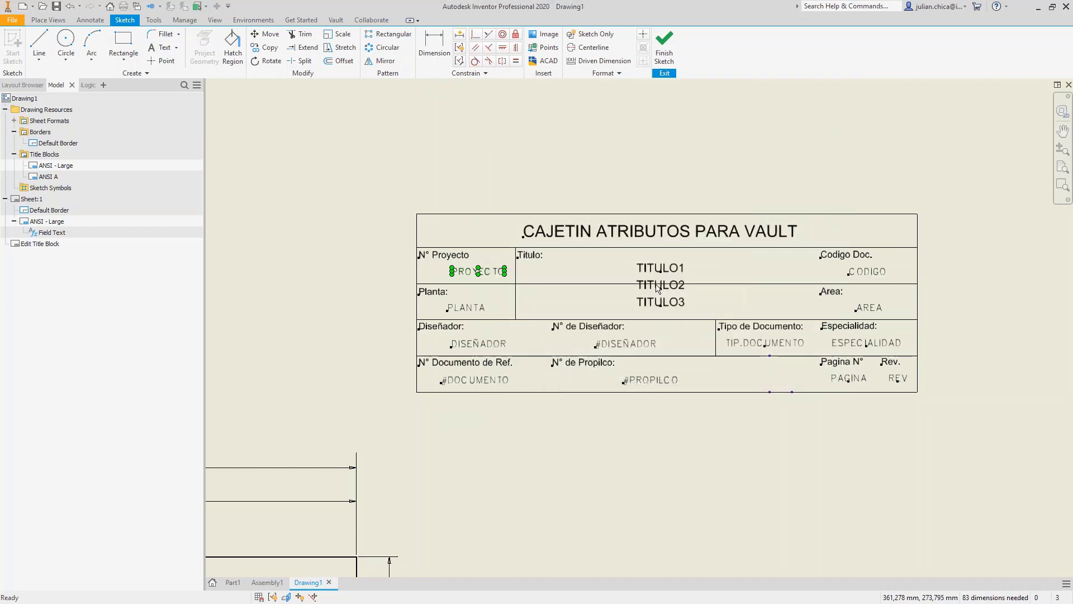
# - Finish the title block sketch and discard its changes
pyautogui.scroll(-2, 639, 264)
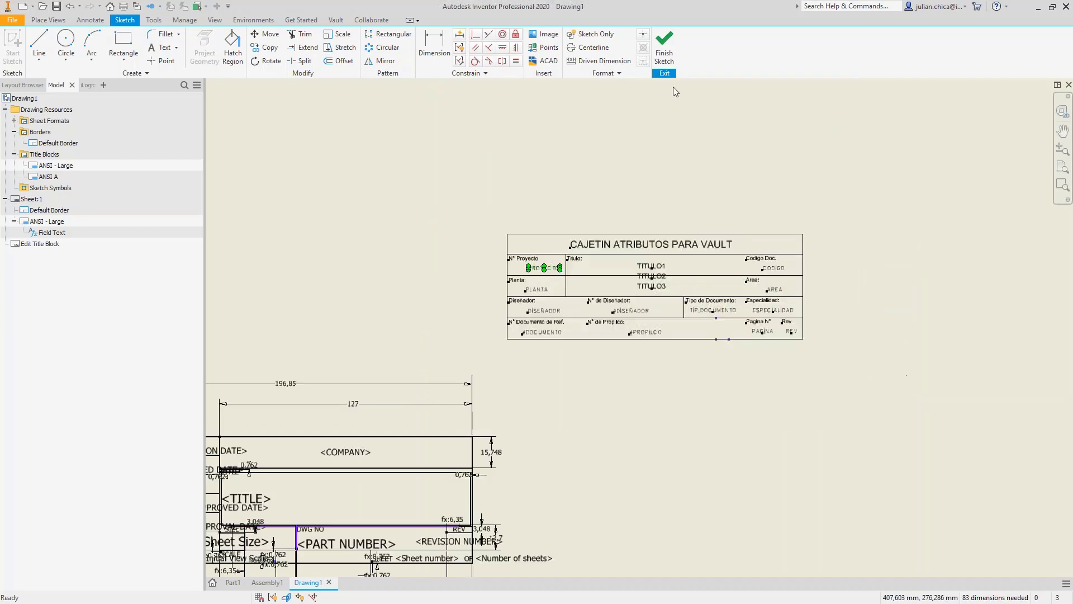
pyautogui.click(664, 56)
pyautogui.click(514, 318)
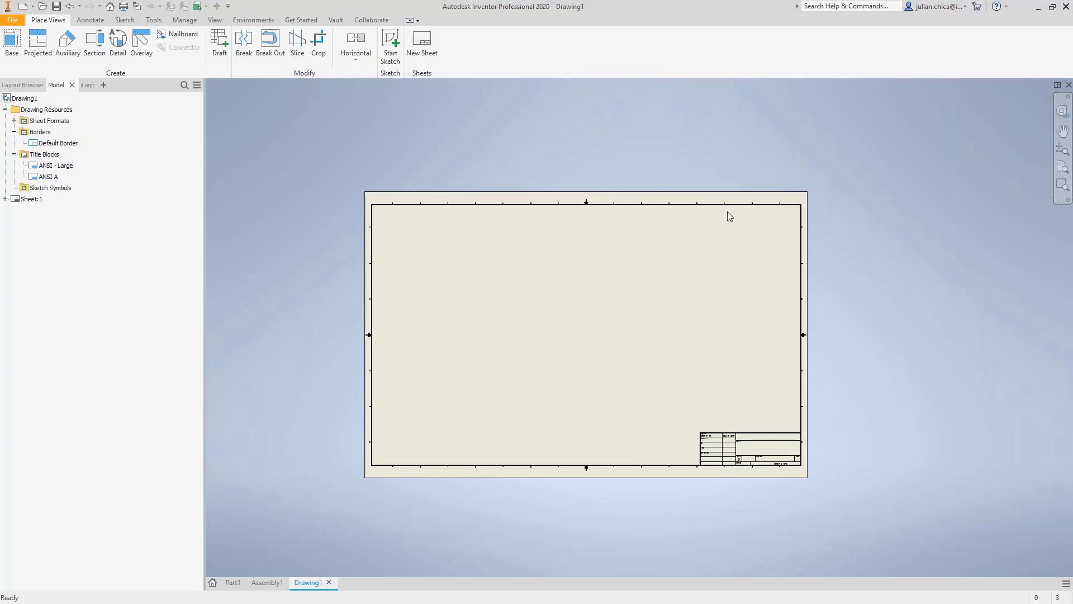
pyautogui.click(267, 583)
pyautogui.click(310, 583)
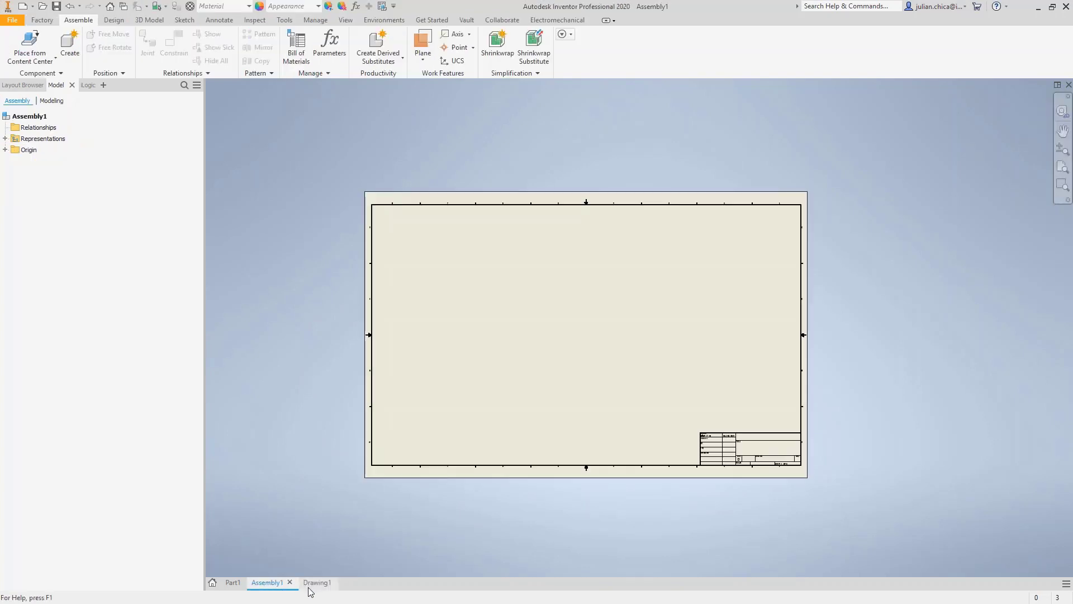
# - Start saving a template copy of Assembly1 and create a folder named PRUEBA in the en-US templates folder
pyautogui.click(278, 584)
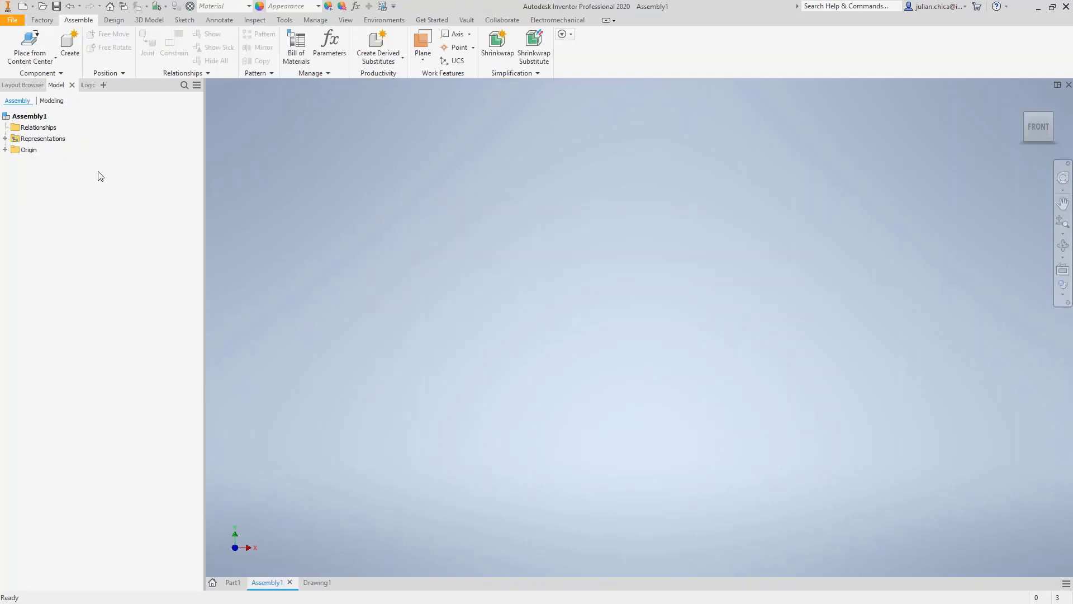
pyautogui.click(13, 22)
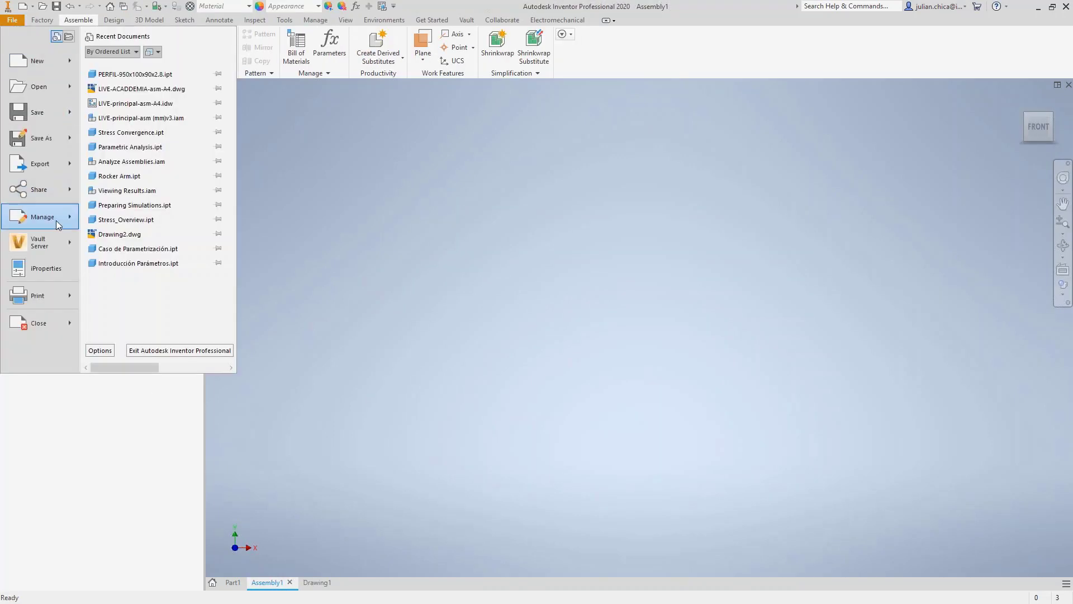
pyautogui.moveTo(51, 140)
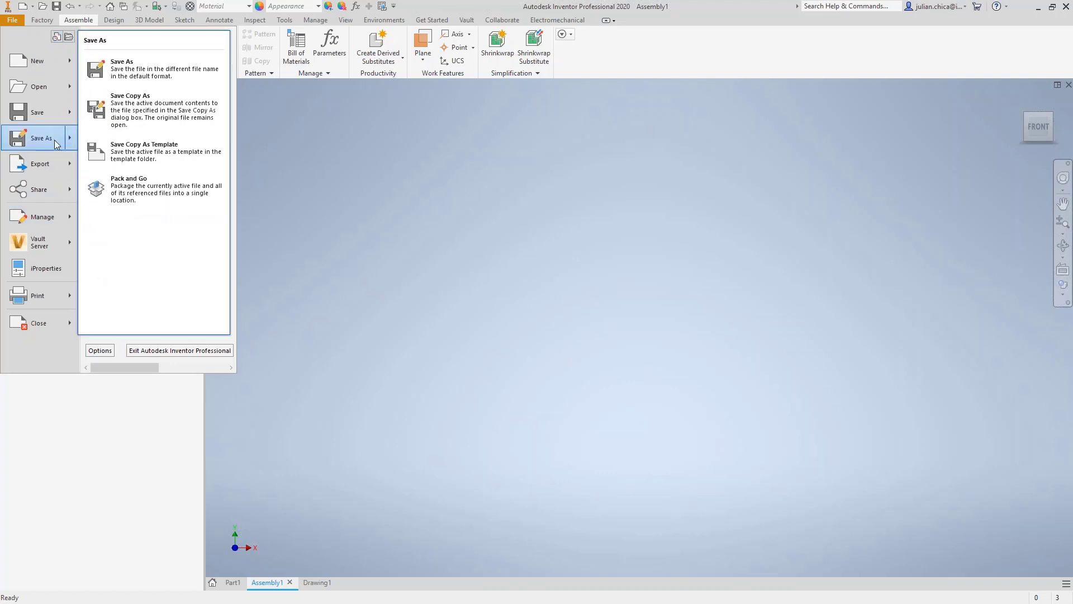
pyautogui.click(135, 156)
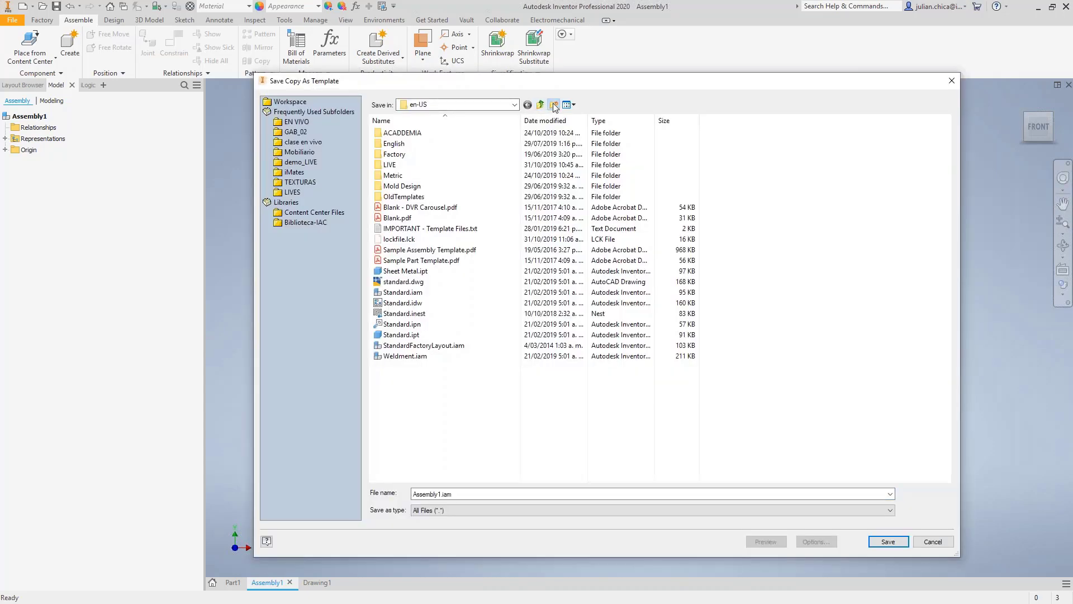
pyautogui.click(553, 104)
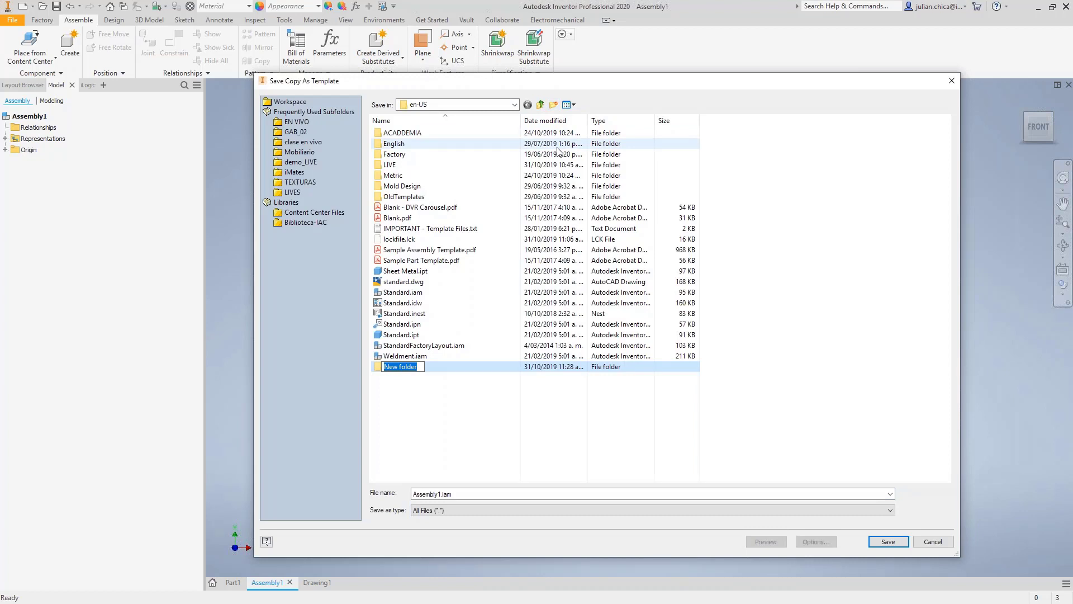
pyautogui.write('PRUEBA')
pyautogui.press('Return')
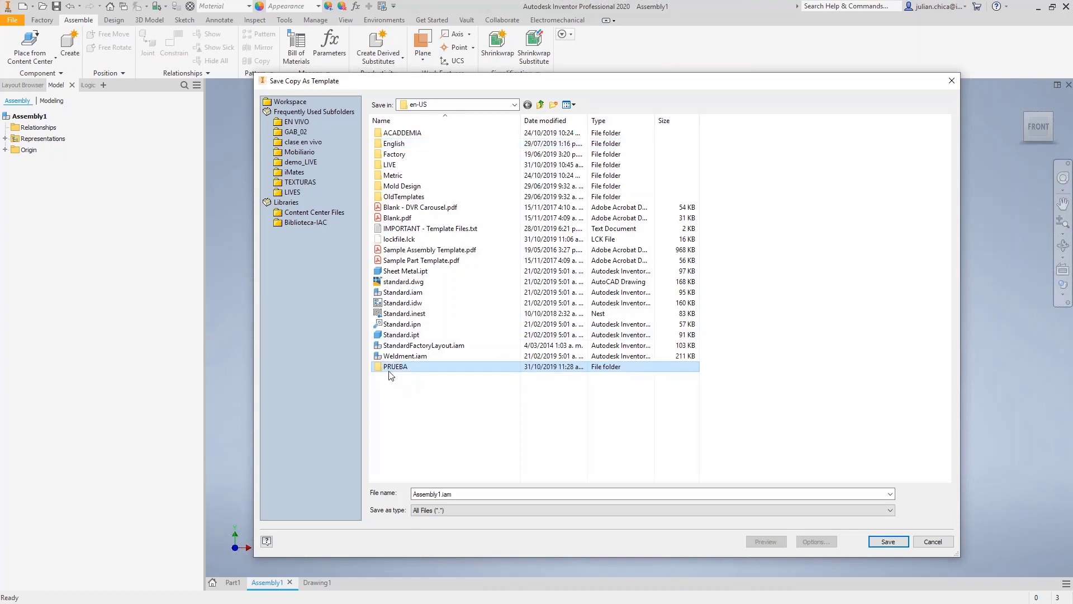
# - Save the assembly template copy in the PRUEBA folder under the name BASE_ENSAMBLE_MM
pyautogui.doubleClick(392, 369)
pyautogui.doubleClick(463, 492)
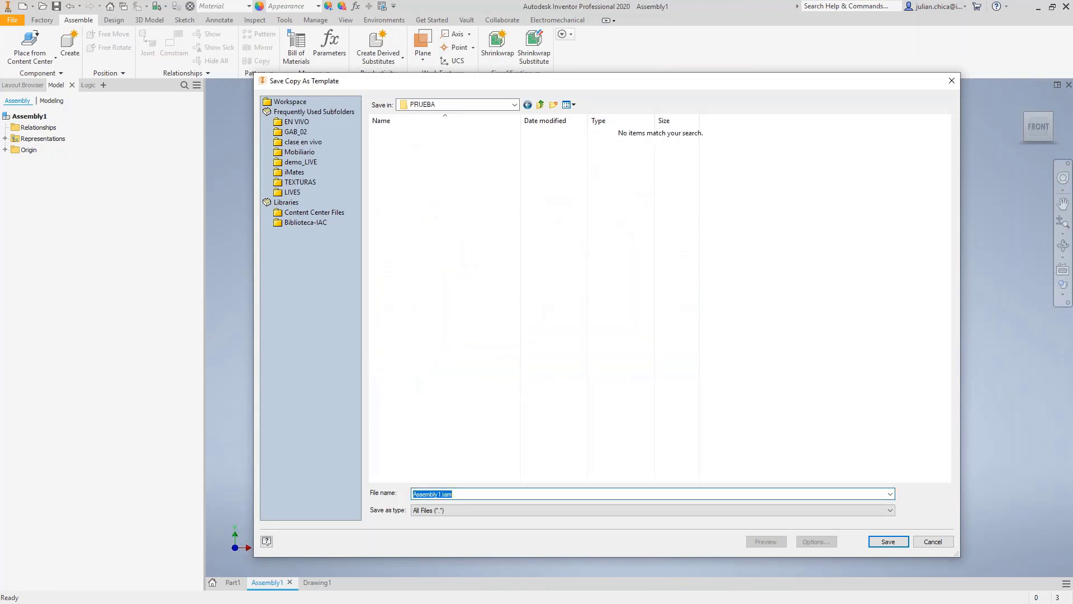
pyautogui.write('BASE_ENSANL')
pyautogui.press('BackSpace')
pyautogui.write('MBLE_MM')
pyautogui.click(902, 546)
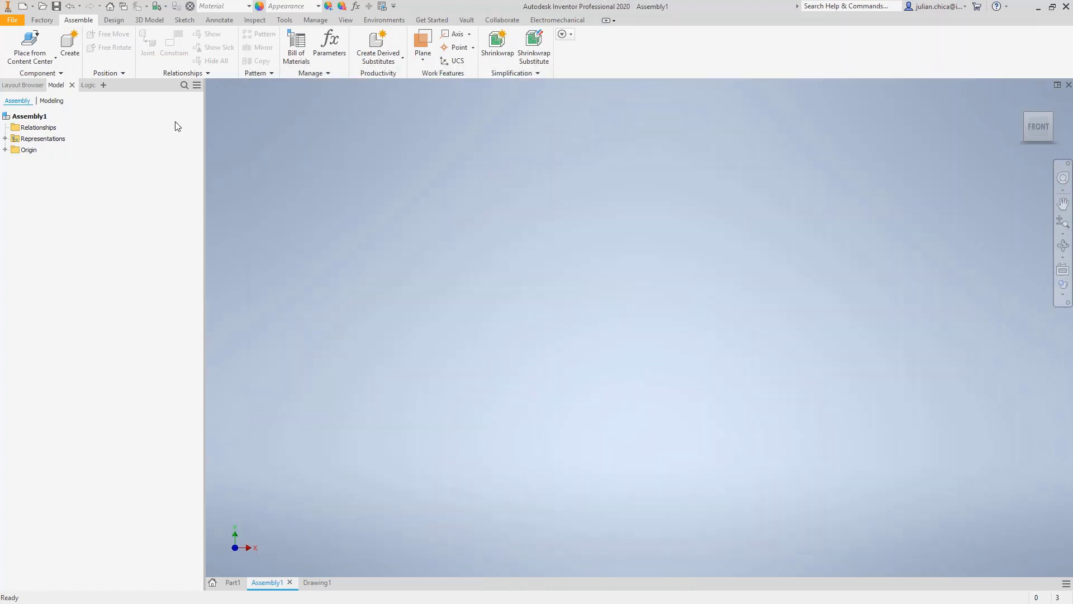
# - Check the en-US PRUEBA folder among the templates for new files, without creating a file
pyautogui.click(22, 7)
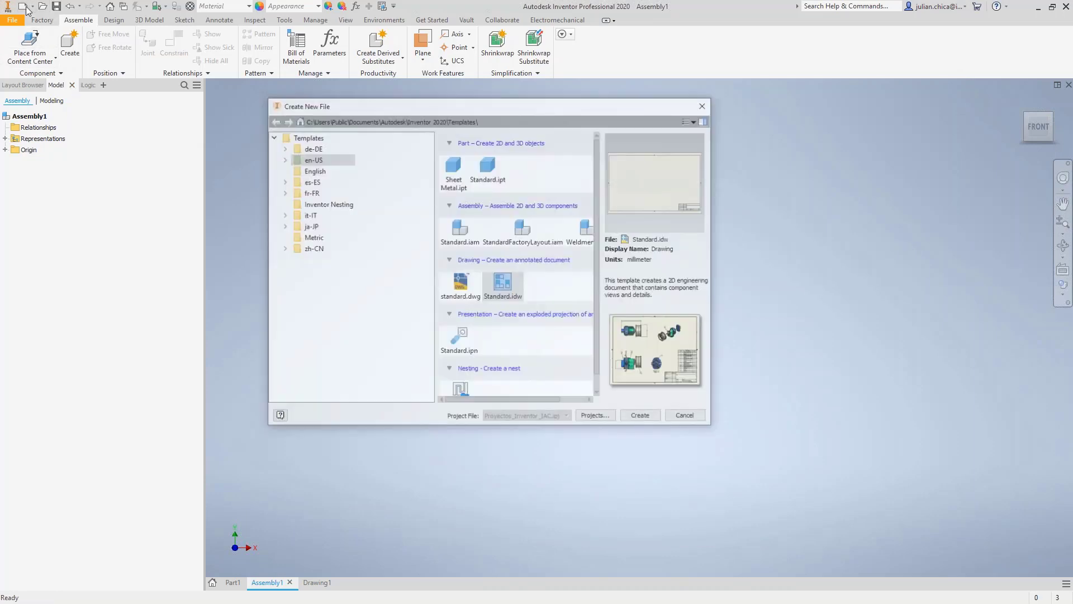
pyautogui.click(285, 159)
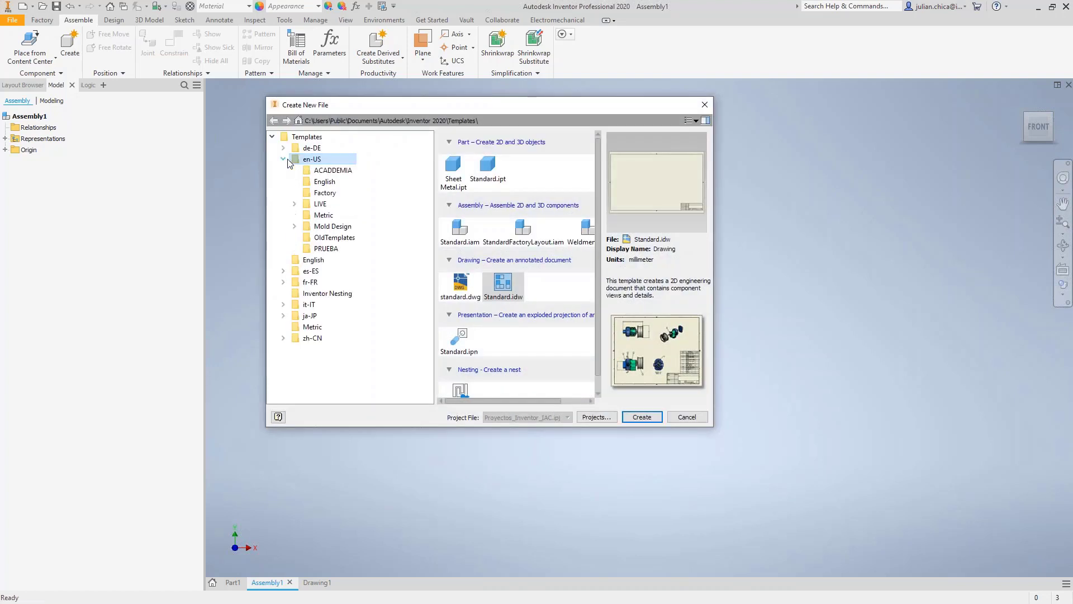
pyautogui.click(326, 248)
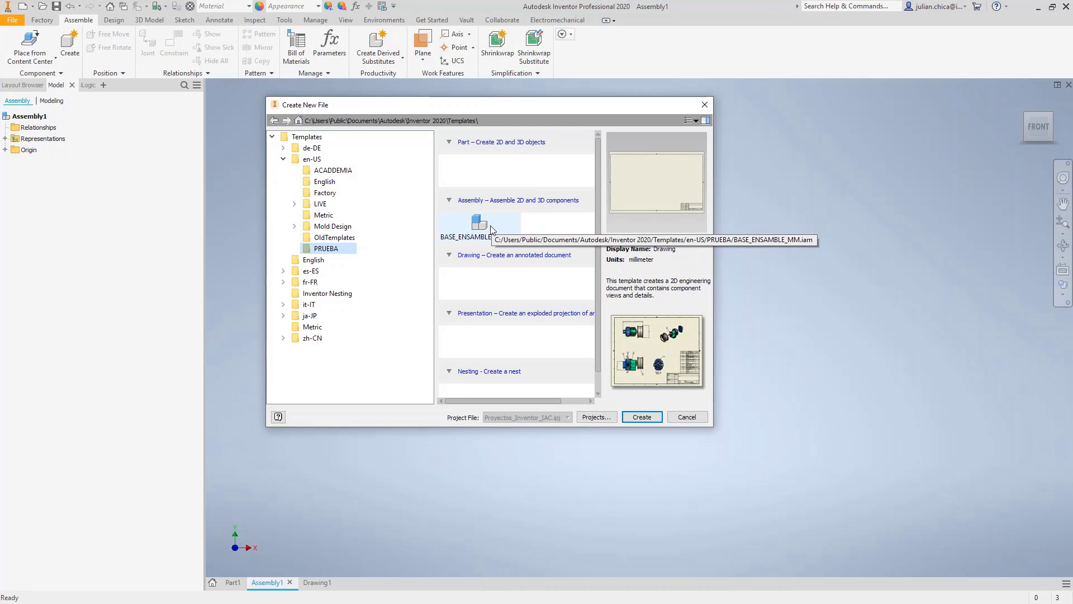
pyautogui.click(695, 421)
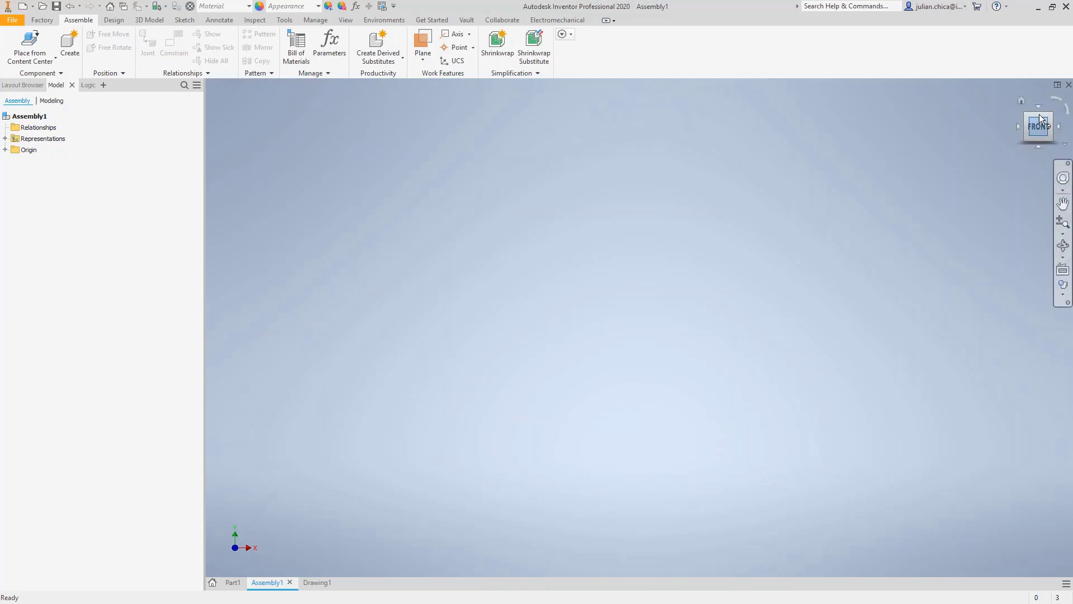
# - Close Assembly1 and keep the drawing open
pyautogui.click(1069, 85)
pyautogui.click(1069, 85)
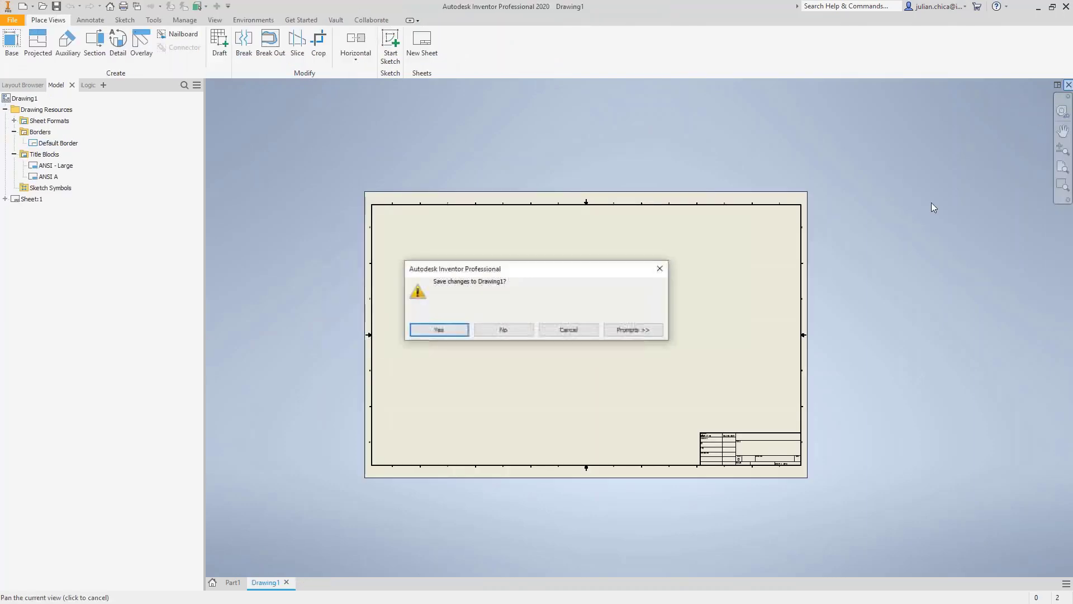
pyautogui.click(565, 331)
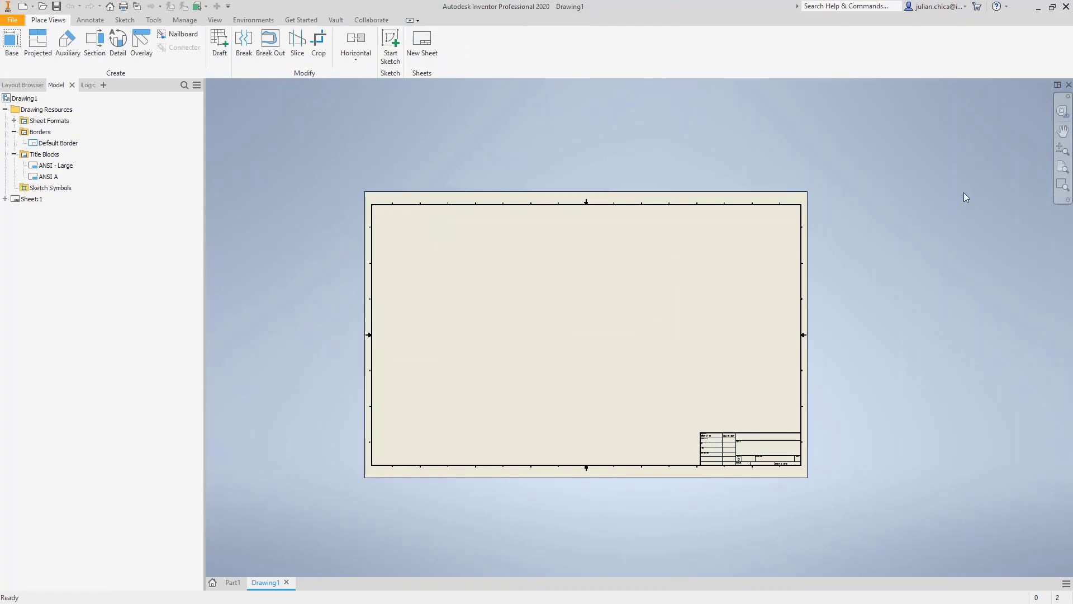
# - Save a template copy of the drawing as Drawing1.idw in the PRUEBA folder and close the drawing without saving changes
pyautogui.click(17, 23)
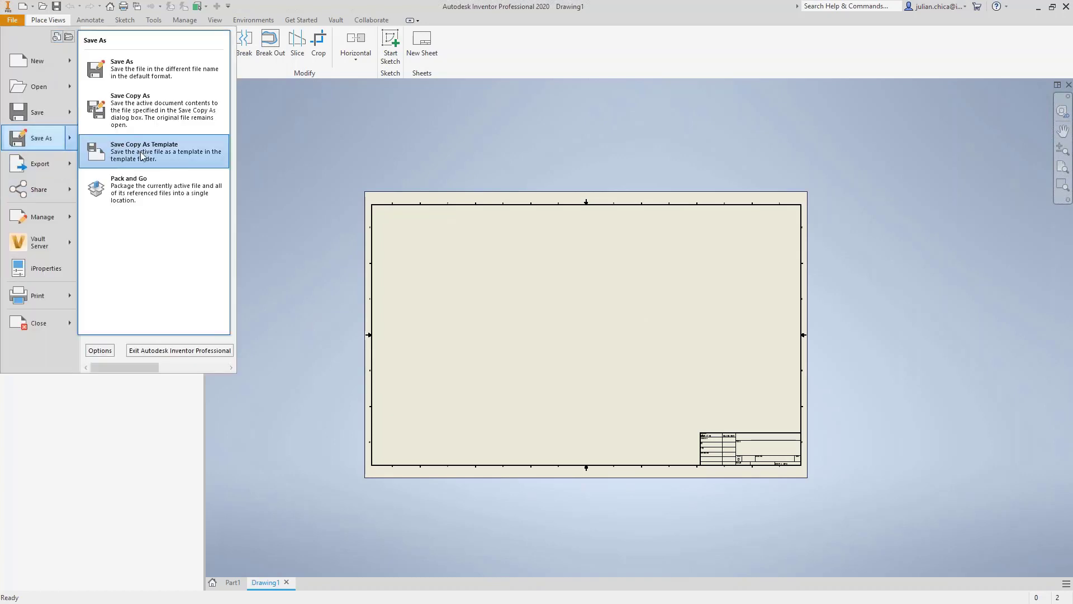
pyautogui.click(507, 185)
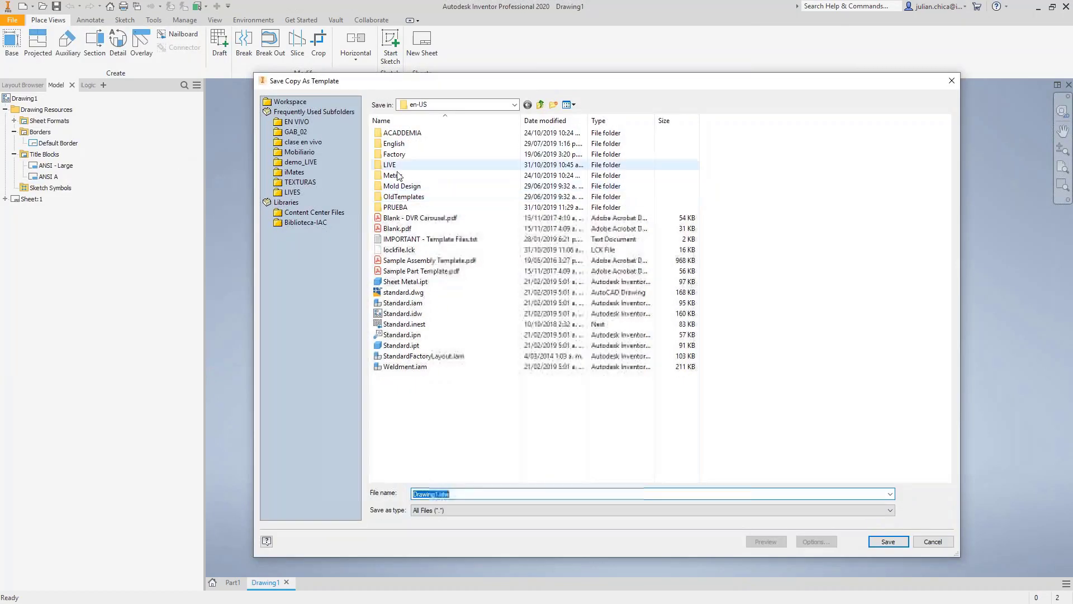
pyautogui.doubleClick(395, 208)
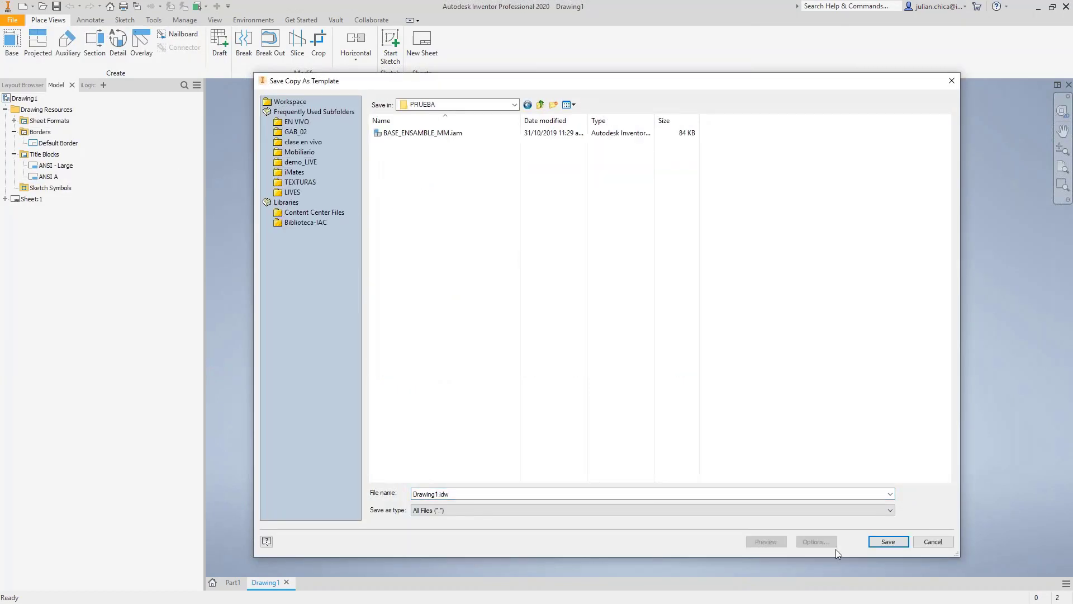
pyautogui.click(880, 542)
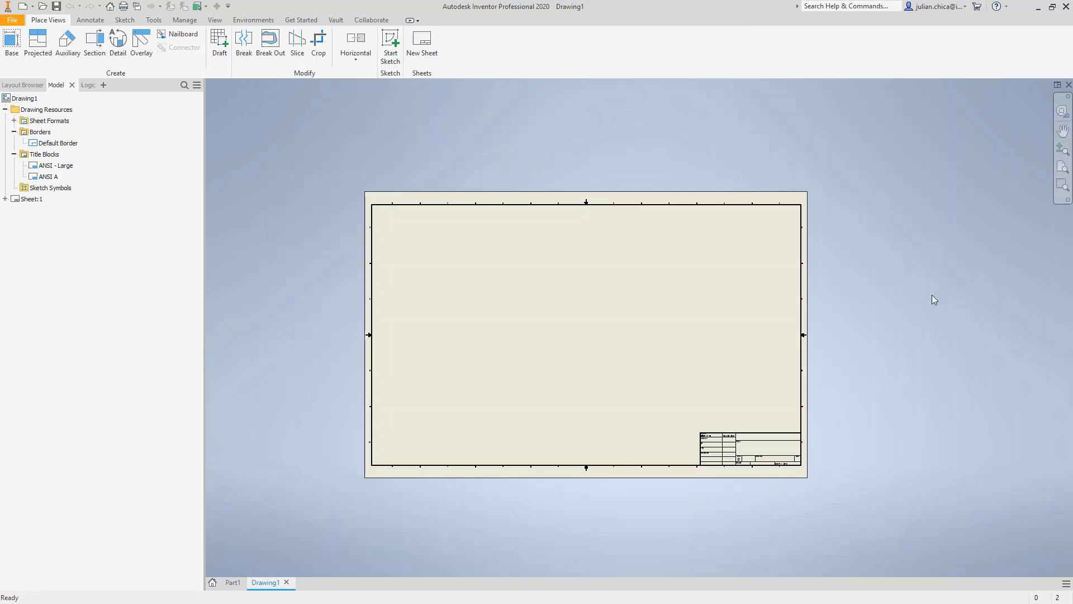
pyautogui.click(1069, 85)
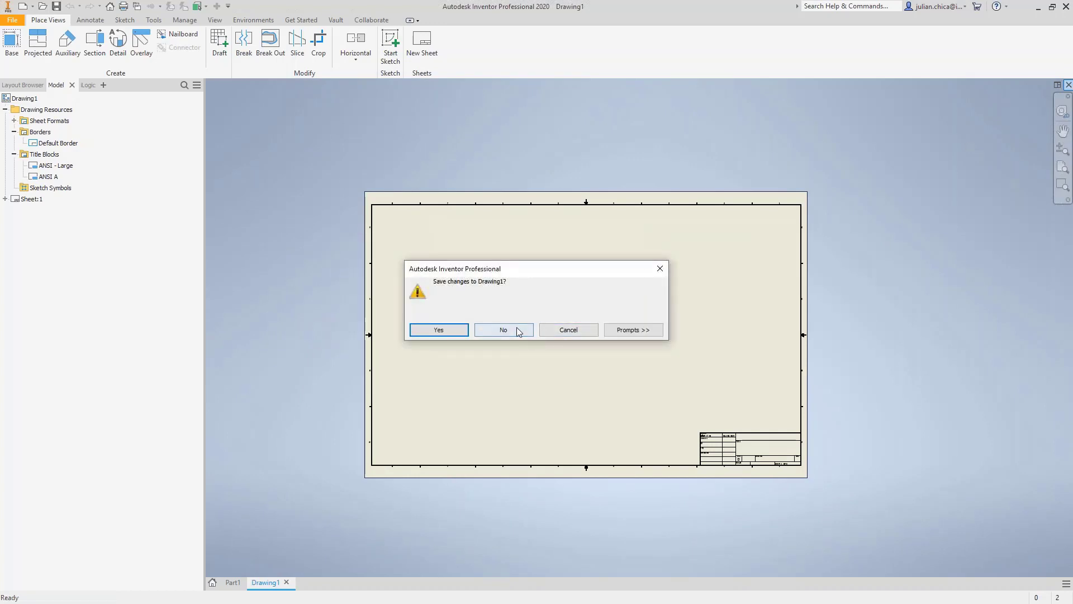
pyautogui.click(506, 330)
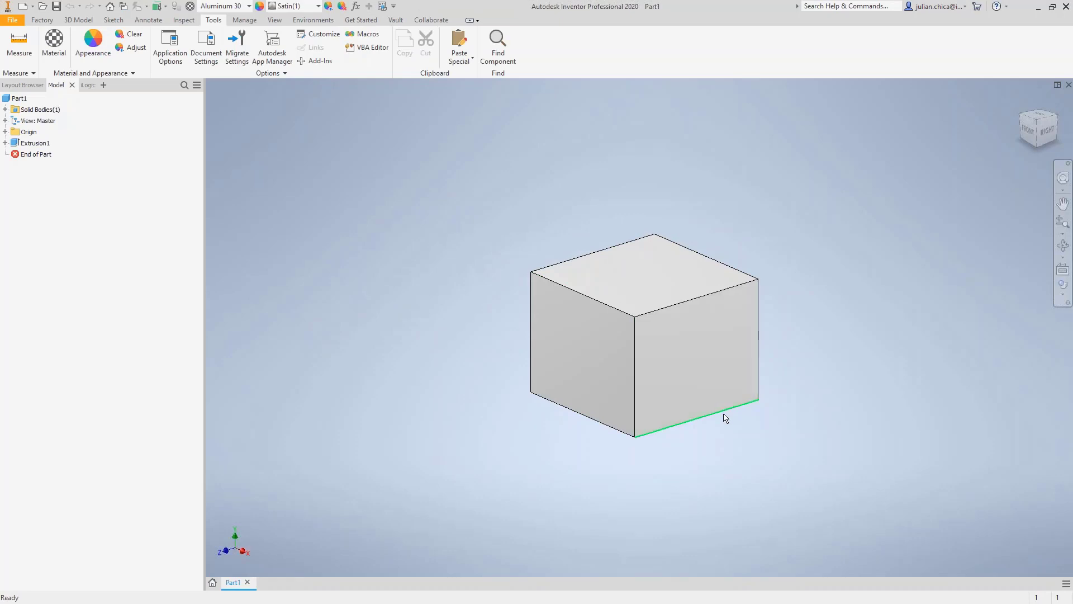
# - Delete the box extrusion from Part1 together with its consumed sketch
pyautogui.moveTo(725, 418)
pyautogui.click(34, 143)
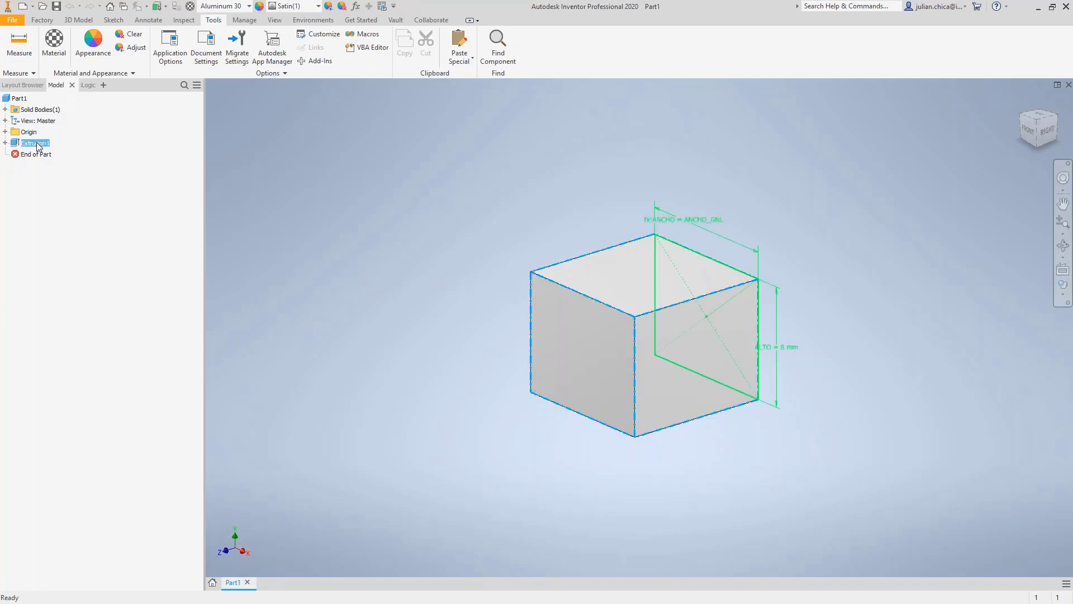
pyautogui.press('Delete')
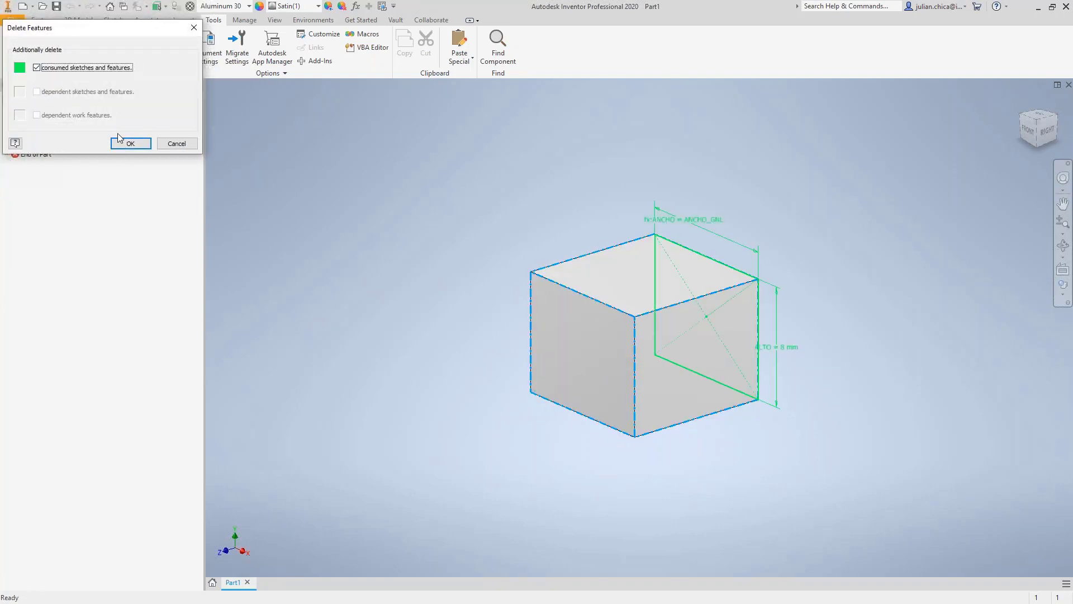
pyautogui.click(130, 144)
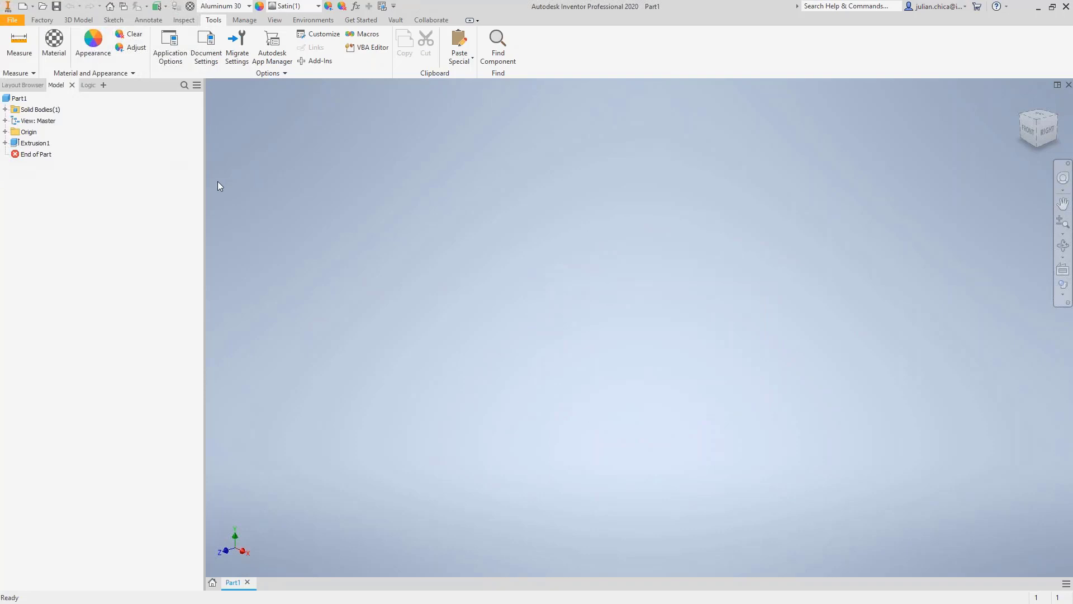
# - Review the part's model and user parameters, and close the part without saving changes
pyautogui.click(357, 6)
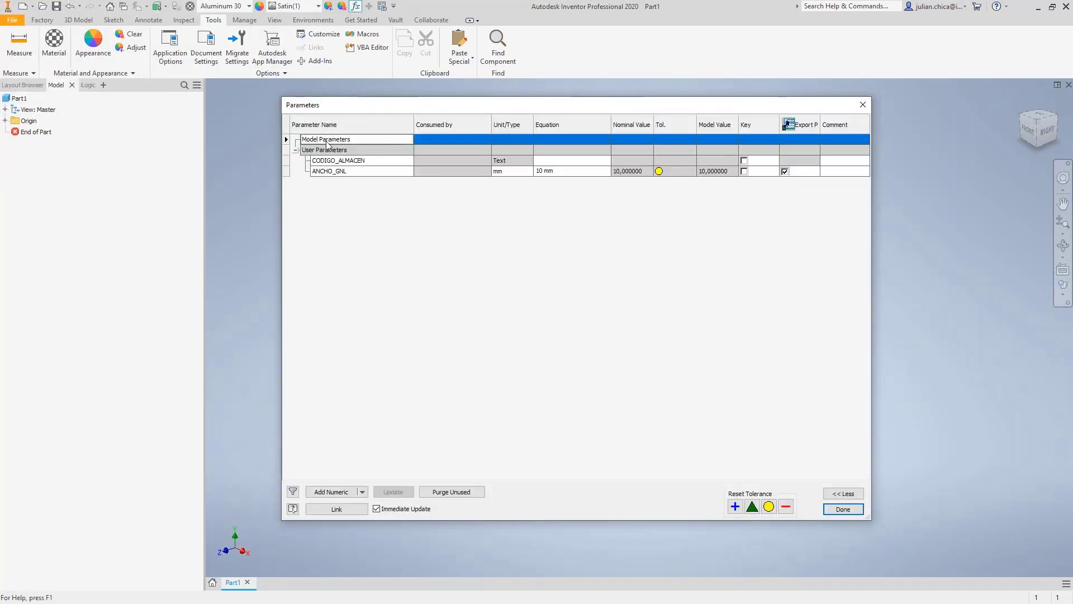
pyautogui.click(845, 511)
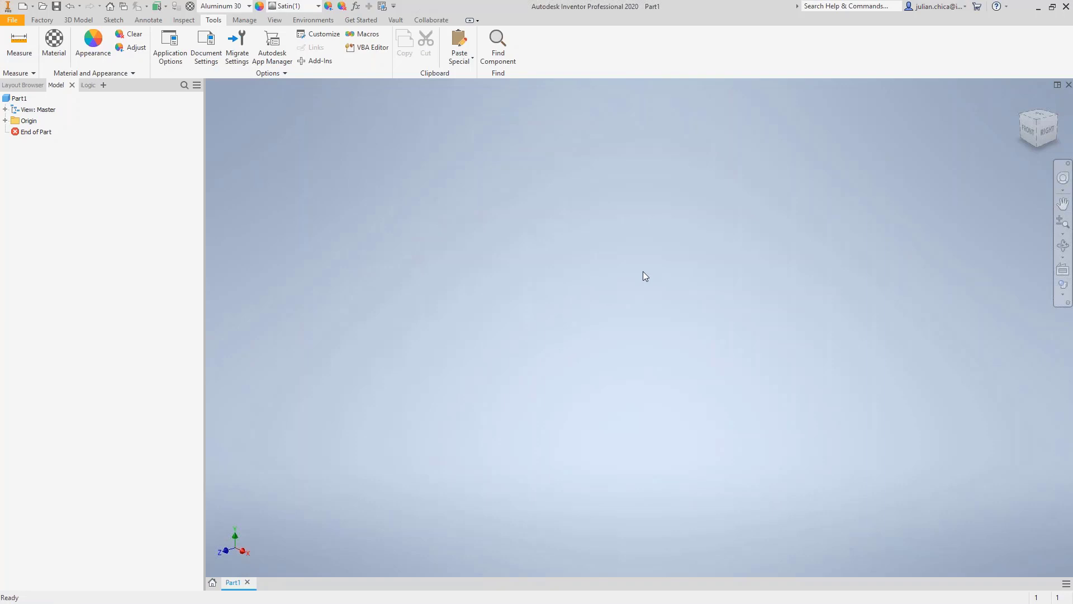
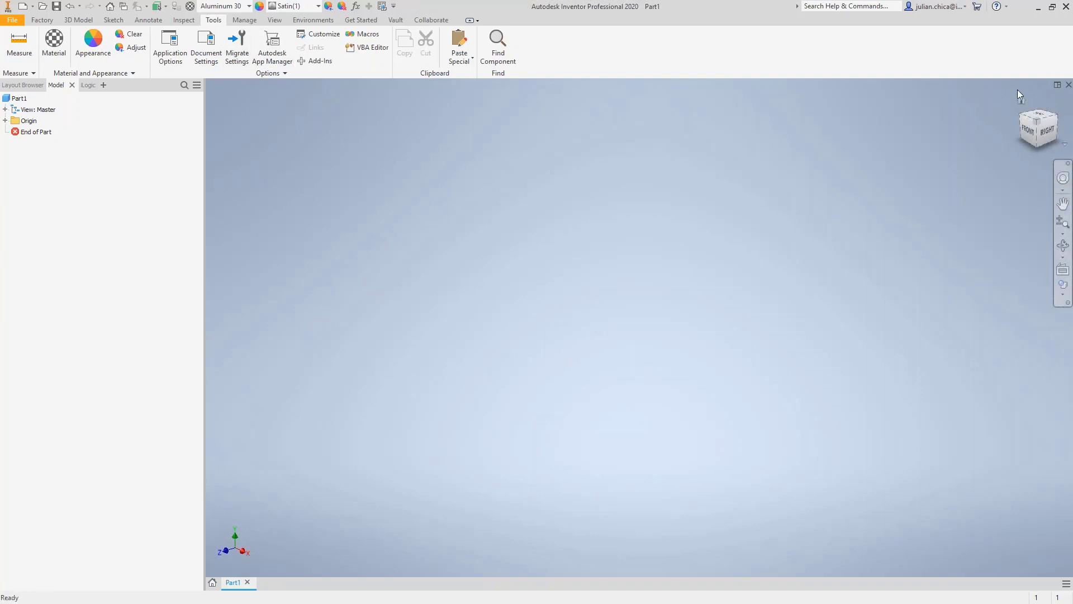
pyautogui.click(1069, 84)
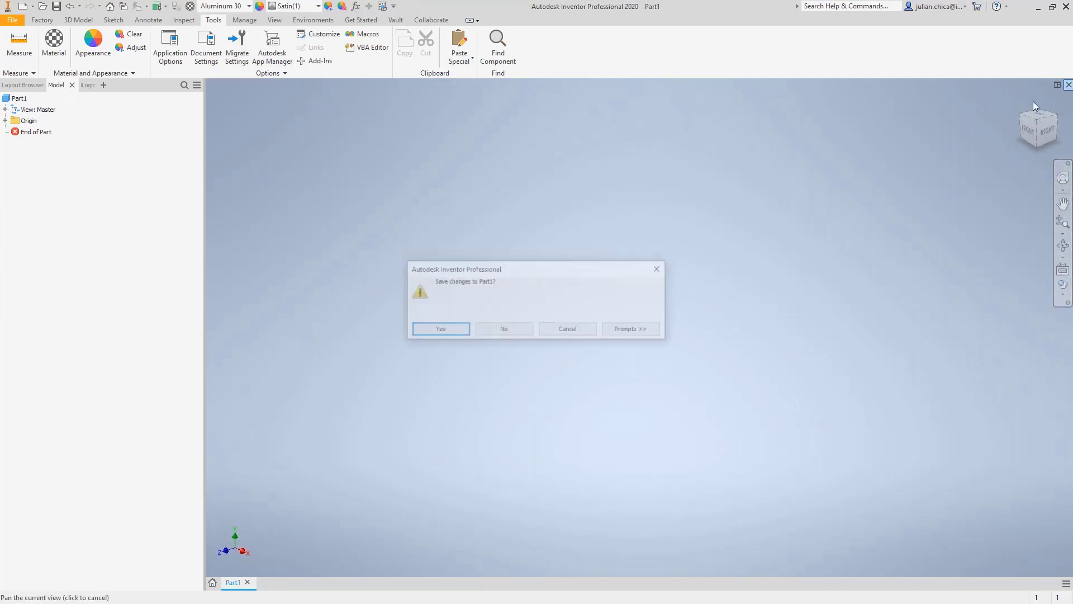
pyautogui.click(503, 329)
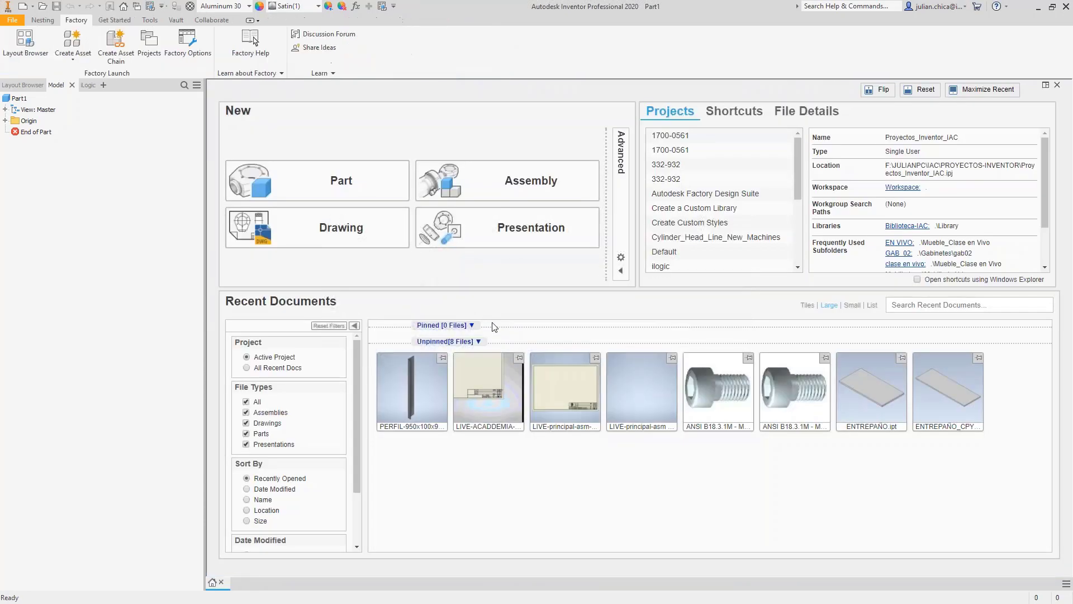
# - Create an assembly from the LIVE-principal-asm (mm)v3.iam template in the en-US LIVE folder and move its CONFIGURACION PRODUCTO form aside
pyautogui.click(25, 6)
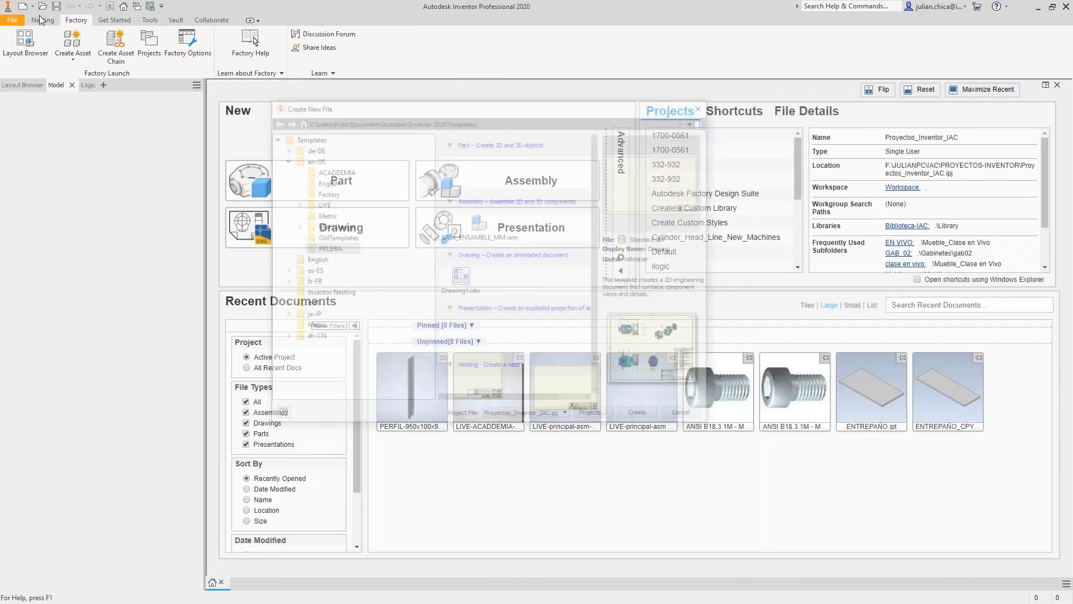
pyautogui.click(307, 206)
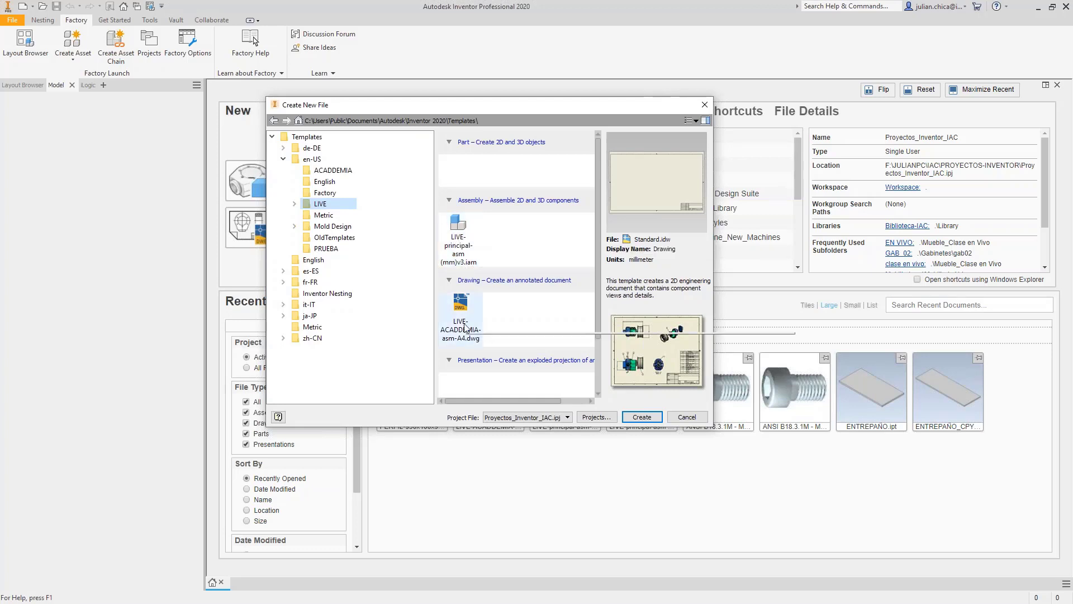
pyautogui.click(463, 237)
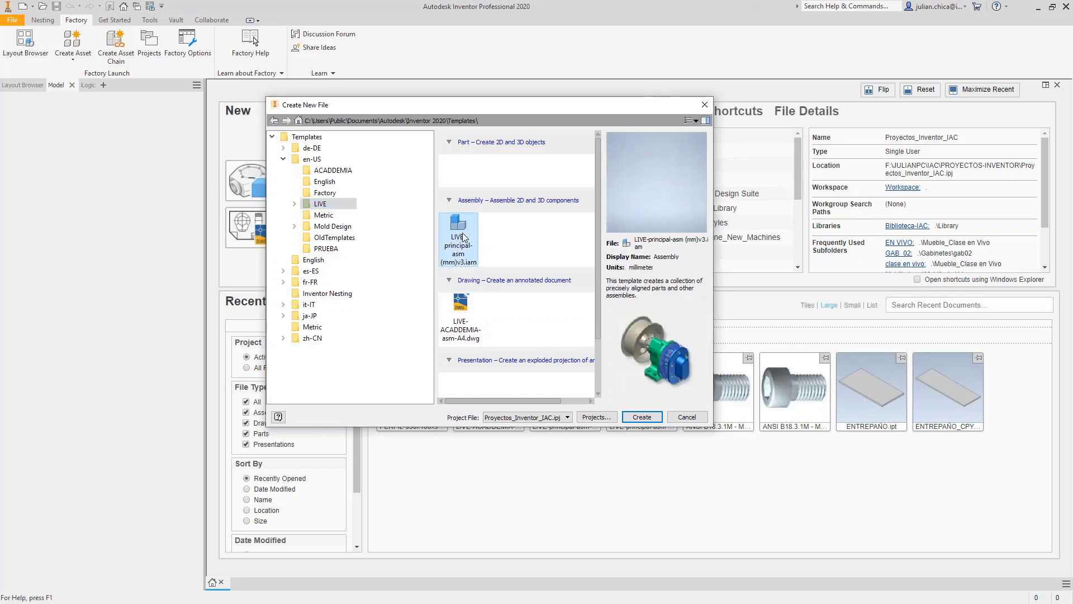
pyautogui.click(646, 419)
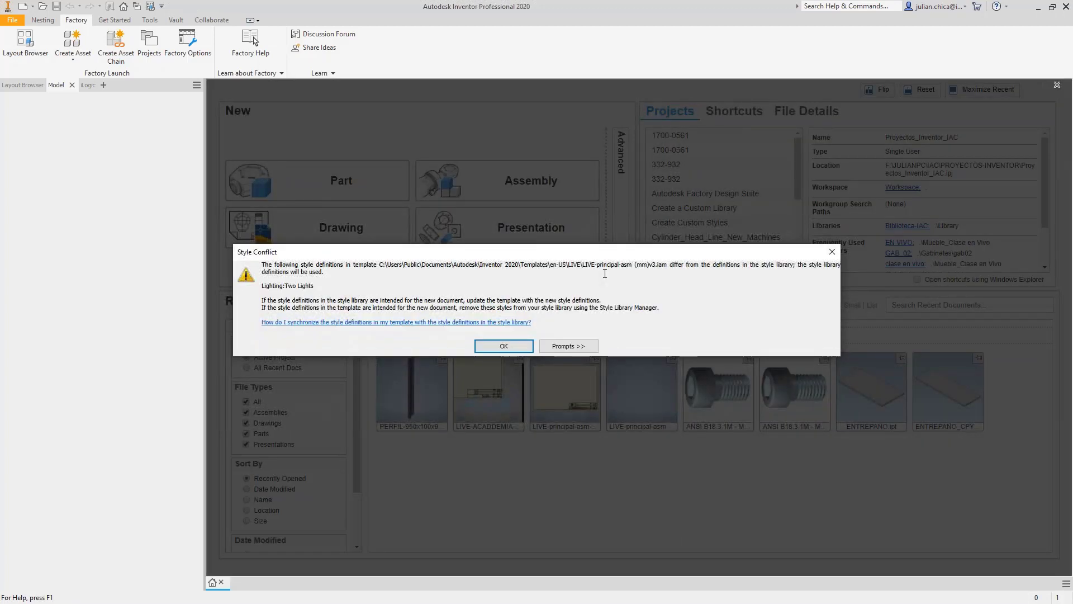
pyautogui.click(509, 347)
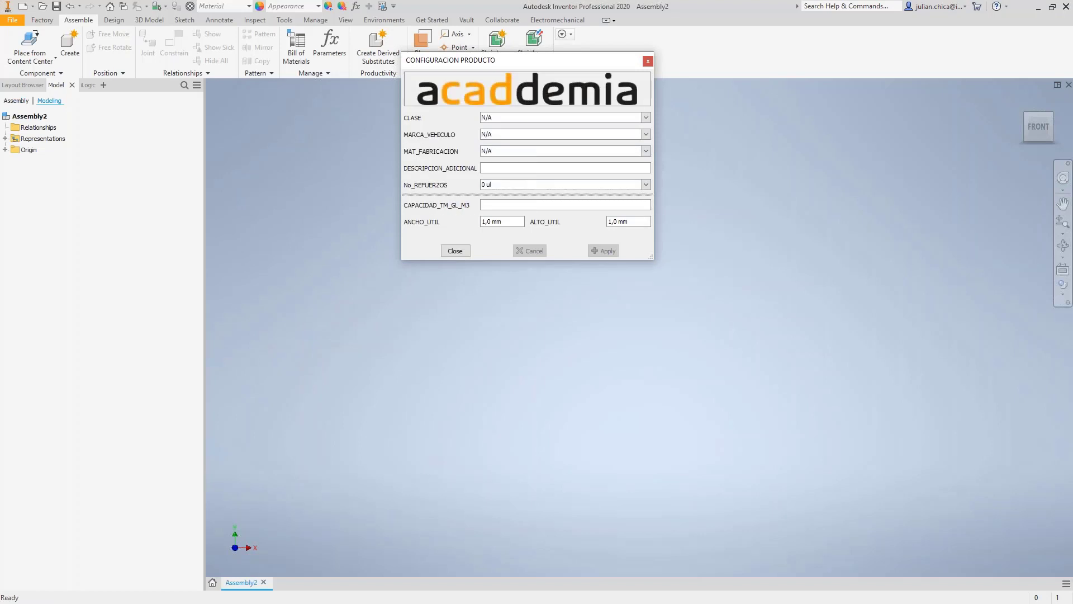
pyautogui.moveTo(540, 62); pyautogui.dragTo(514, 131)
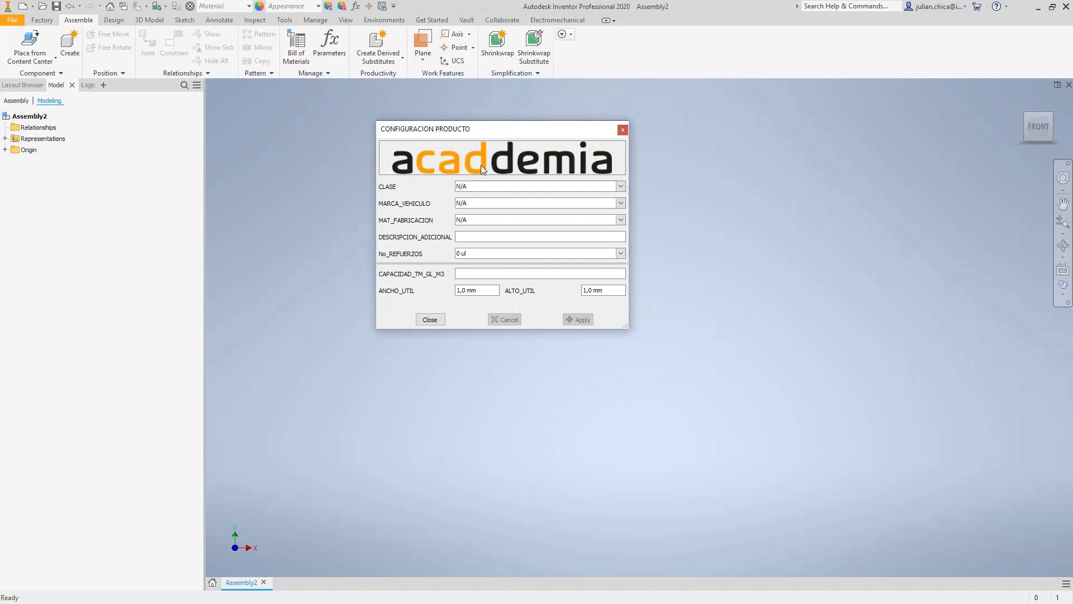
pyautogui.moveTo(491, 137); pyautogui.dragTo(382, 119)
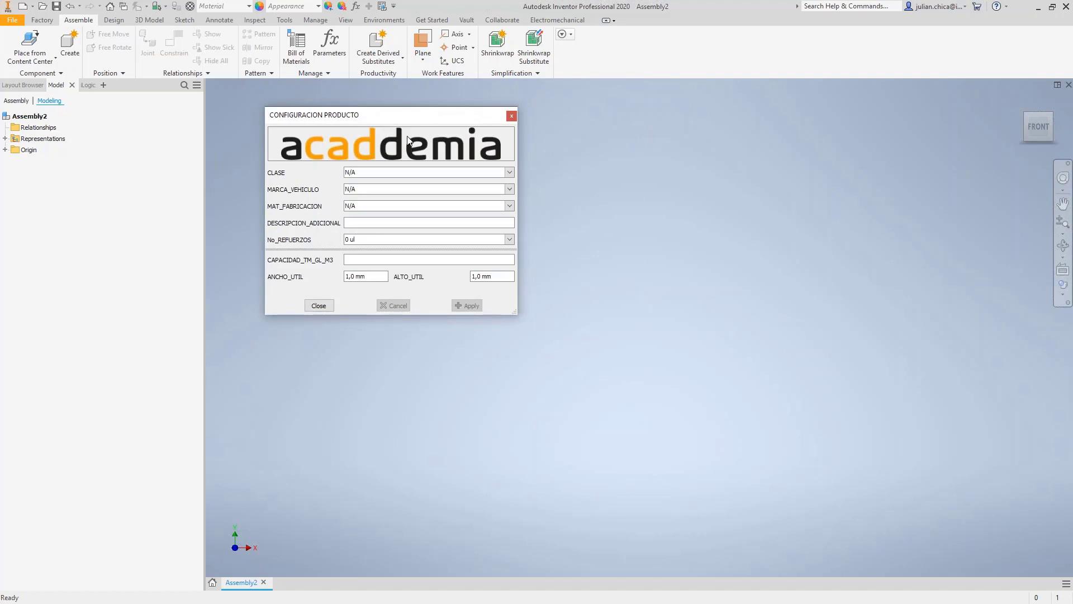
# - In the CONFIGURACION PRODUCTO form, set CLASE to DELTA and MARCA_VEHICULO to MACK
pyautogui.moveTo(409, 122); pyautogui.dragTo(456, 138)
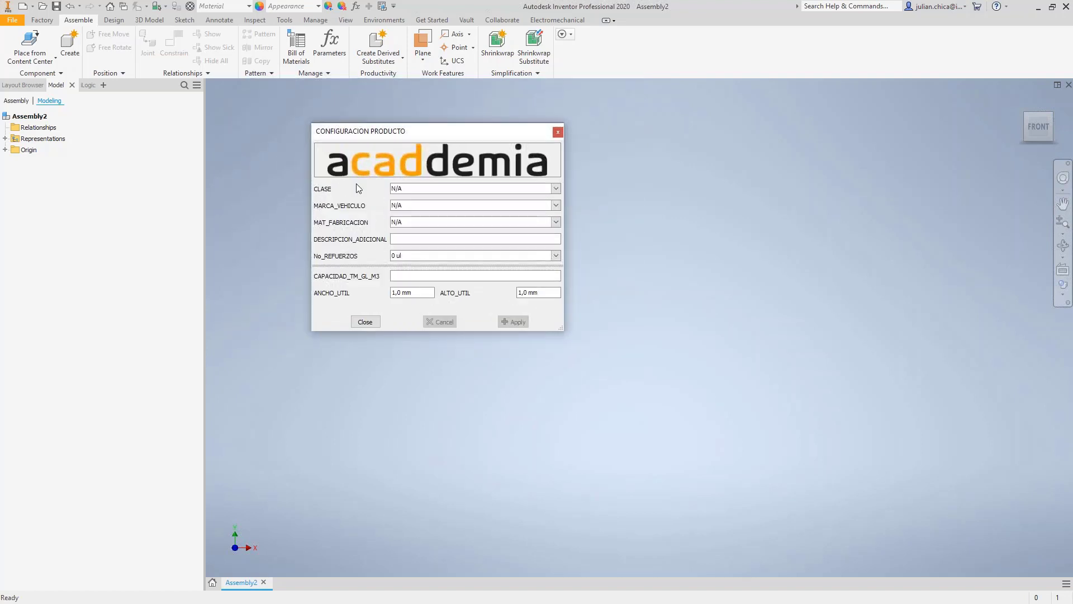
pyautogui.click(556, 189)
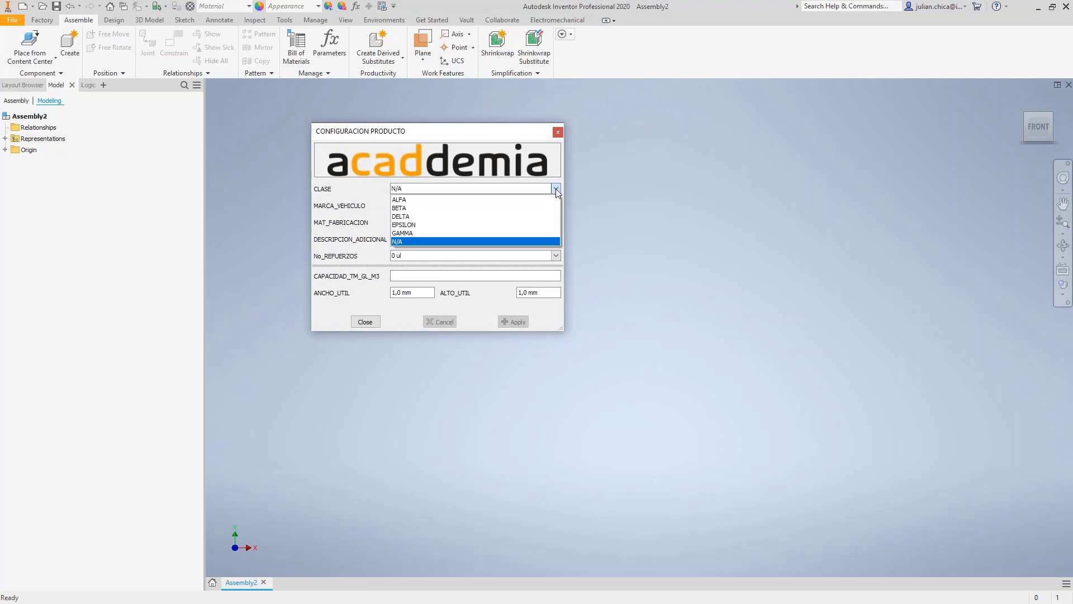
pyautogui.click(432, 216)
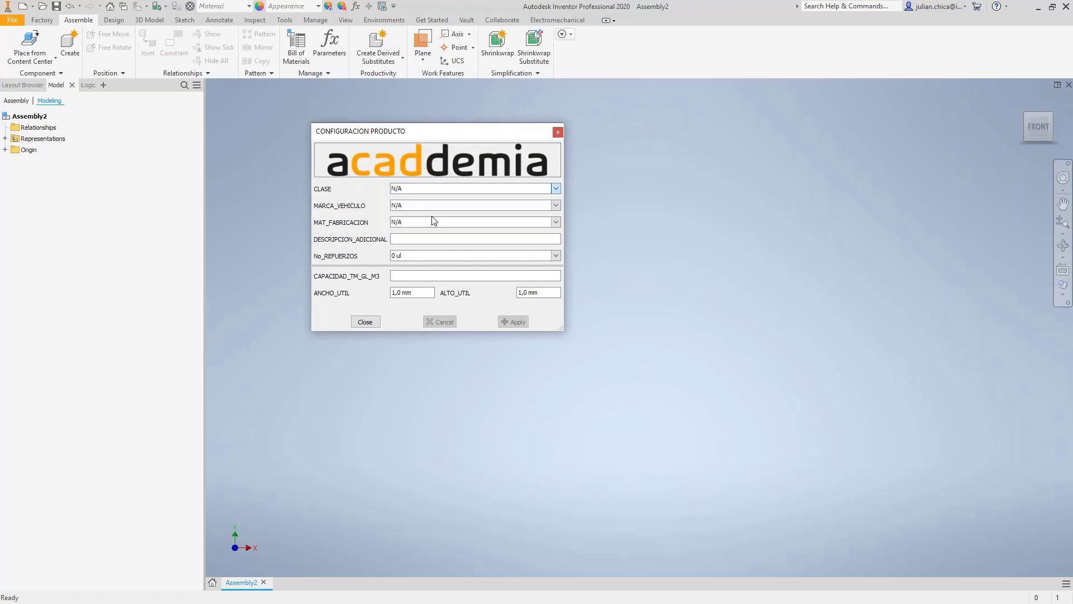
pyautogui.click(556, 205)
pyautogui.scroll(-2, 553, 228)
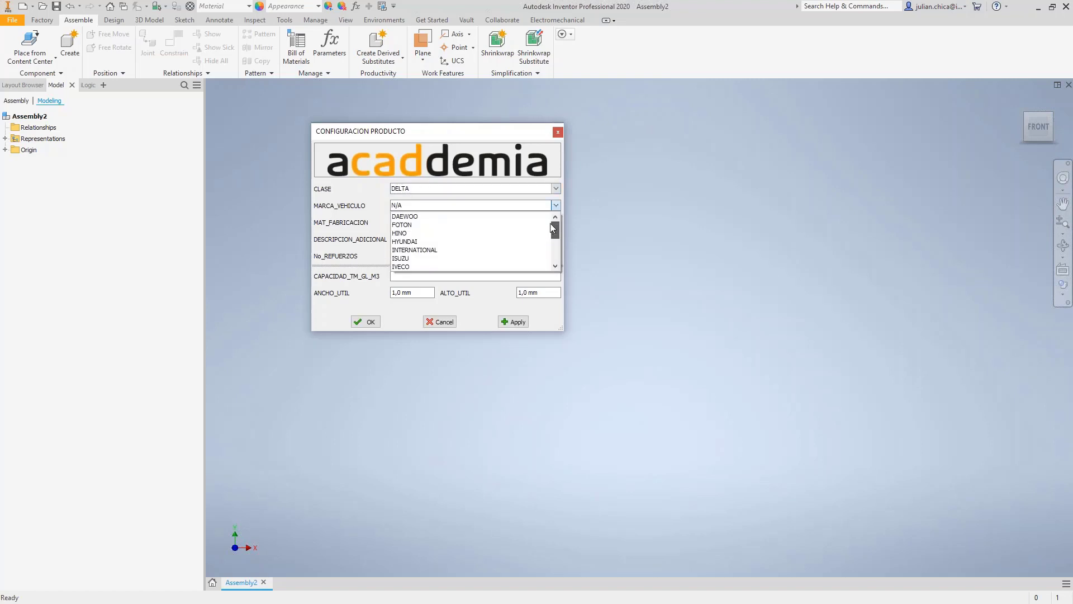
pyautogui.scroll(-3, 549, 231)
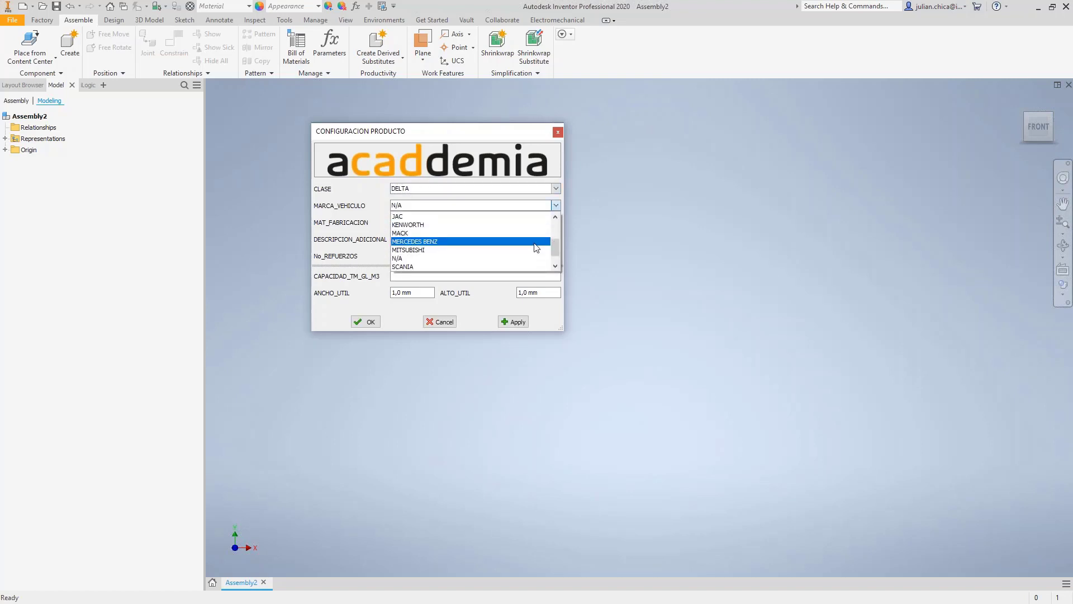
pyautogui.click(441, 234)
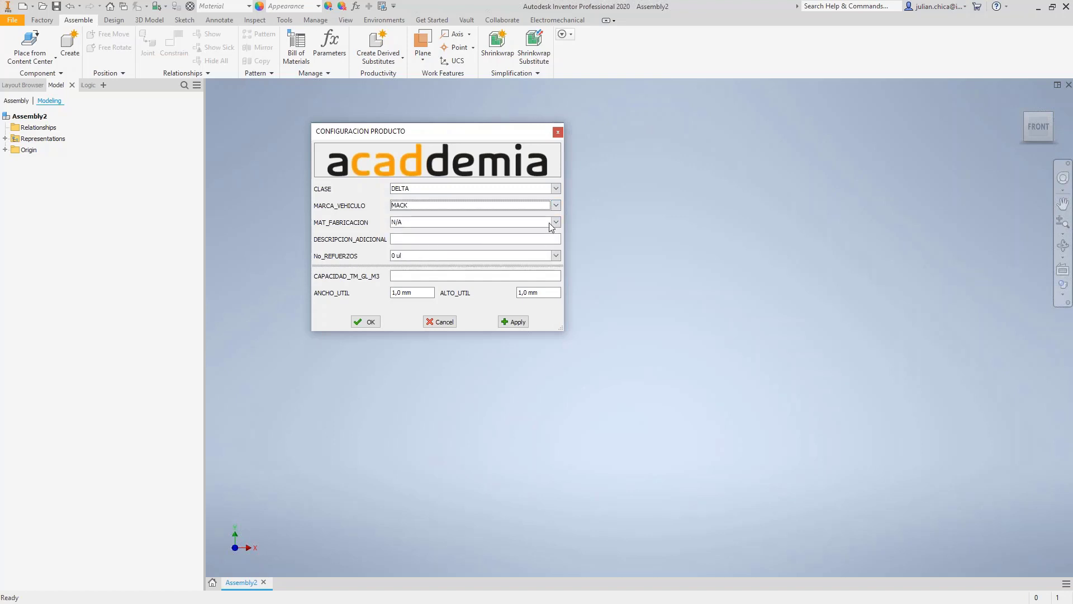
# - Set MAT_FABRICACION to Acero INOX 316 and enter "Producto Live 31 oct 2019" as DESCRIPCION_ADICIONAL
pyautogui.click(557, 222)
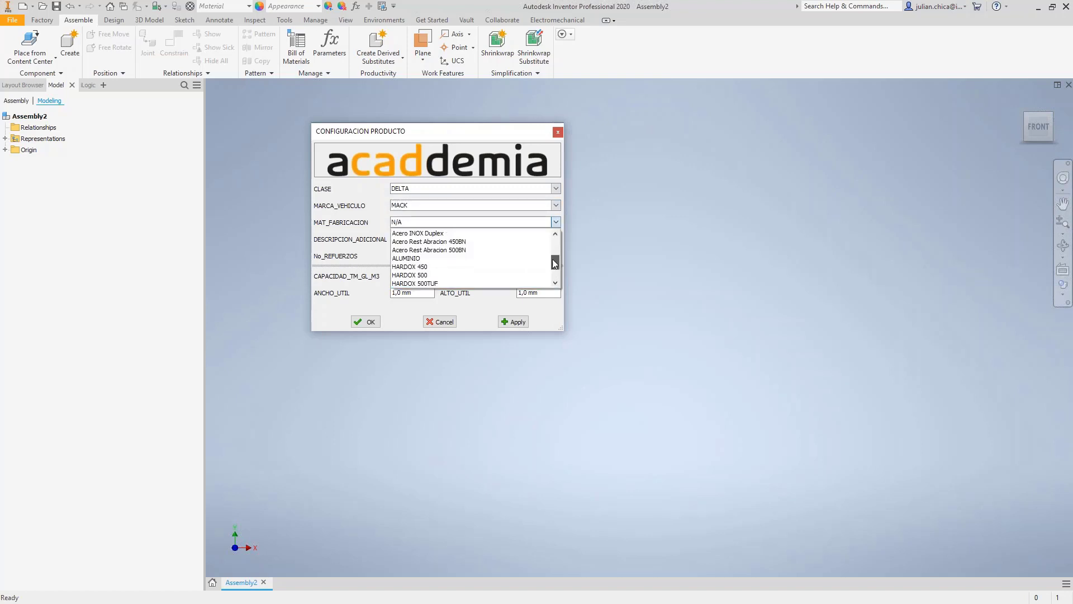
pyautogui.scroll(3, 553, 252)
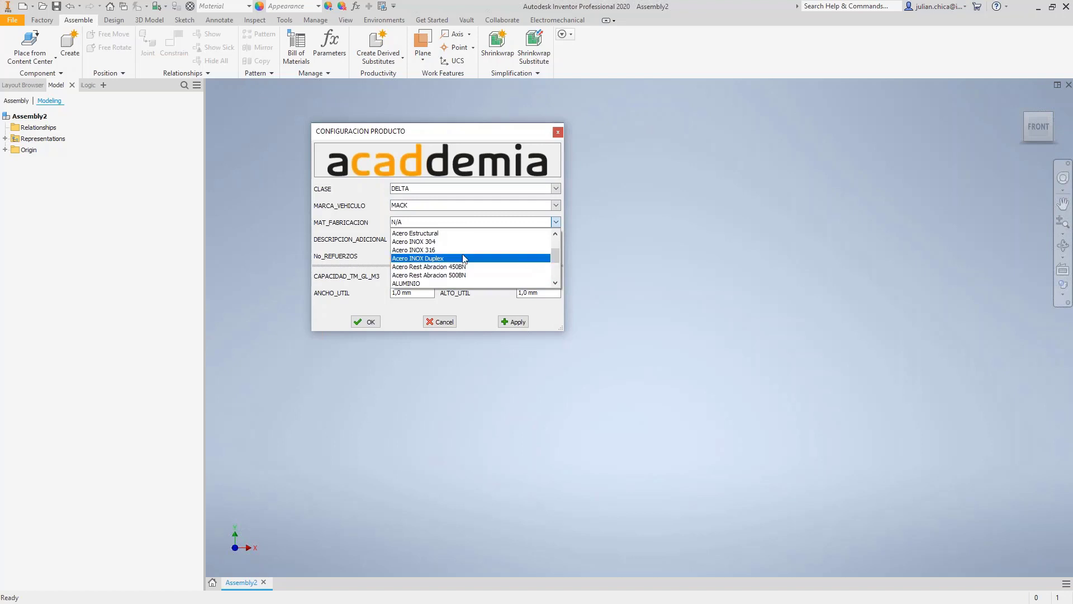
pyautogui.click(432, 250)
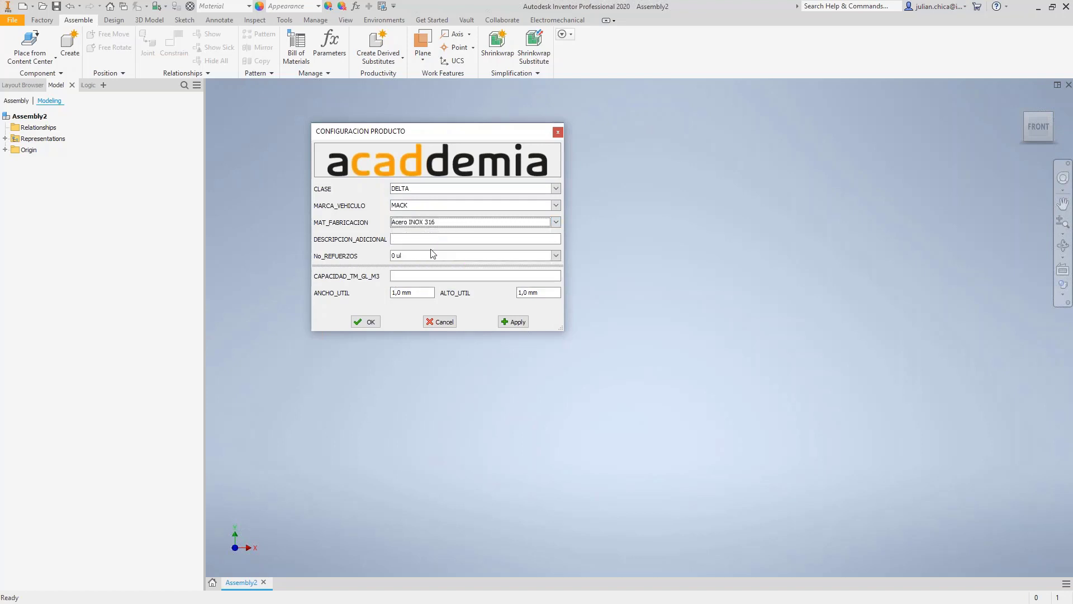
pyautogui.click(526, 241)
pyautogui.write('p')
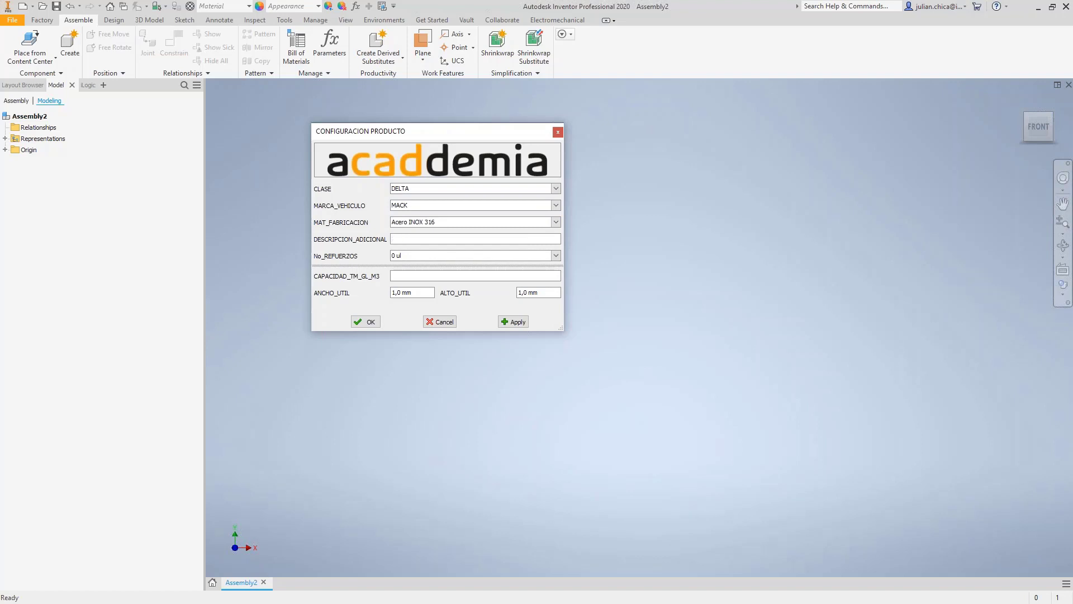
pyautogui.write('Producto Live 31 oct 2019')
# - Set No_REFUERZOS to 2 ul and CAPACIDAD_TM_GL_M3 to 30 M3 in the product form
pyautogui.click(557, 255)
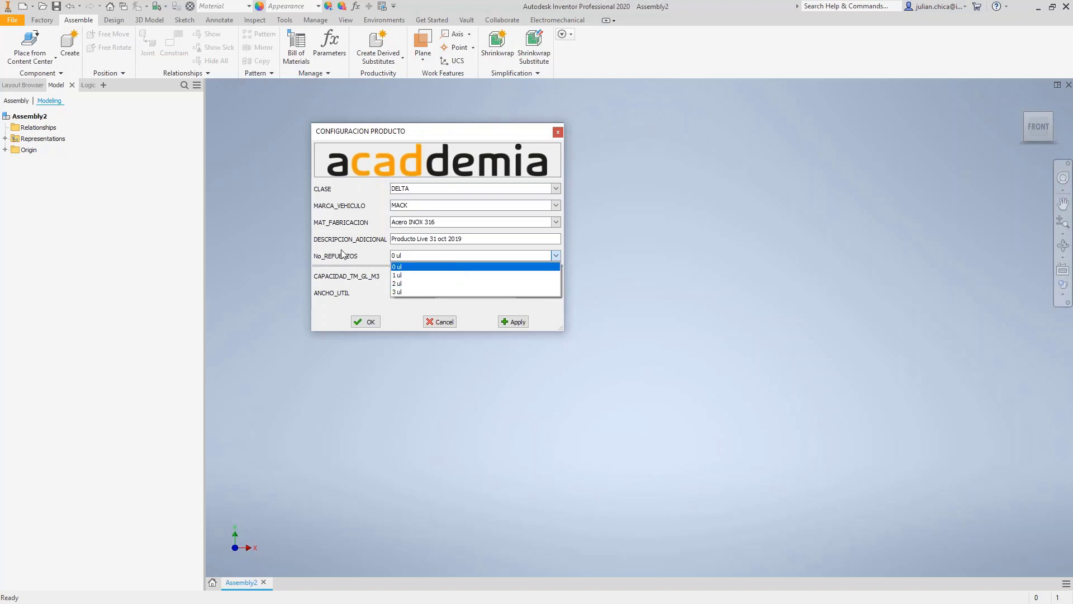
pyautogui.click(404, 283)
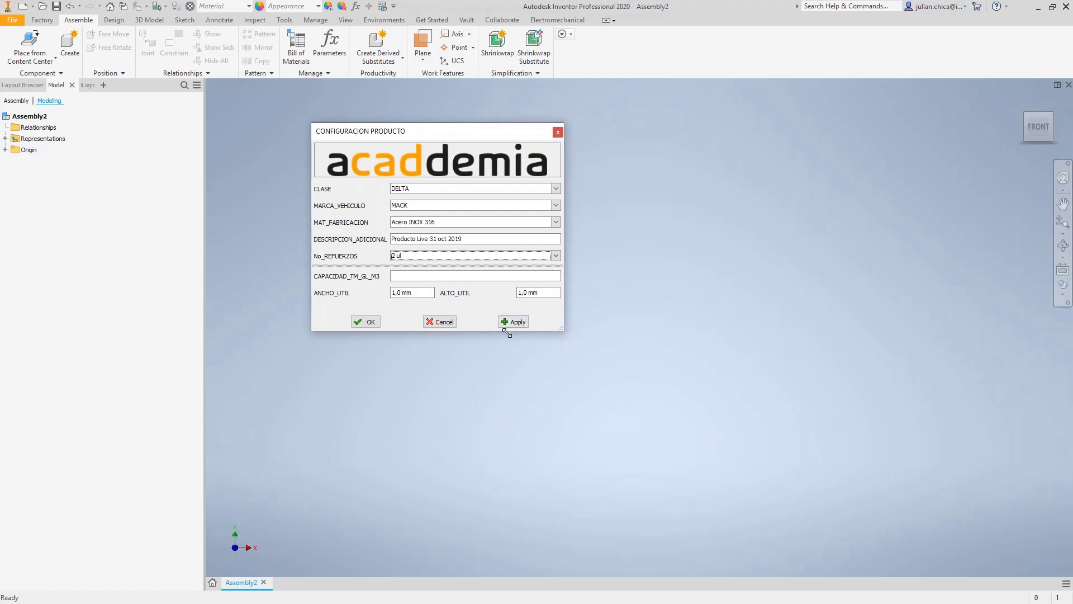
pyautogui.click(417, 276)
pyautogui.write('300')
pyautogui.write('m3')
pyautogui.press('BackSpace')
pyautogui.press('BackSpace')
pyautogui.write('M3')
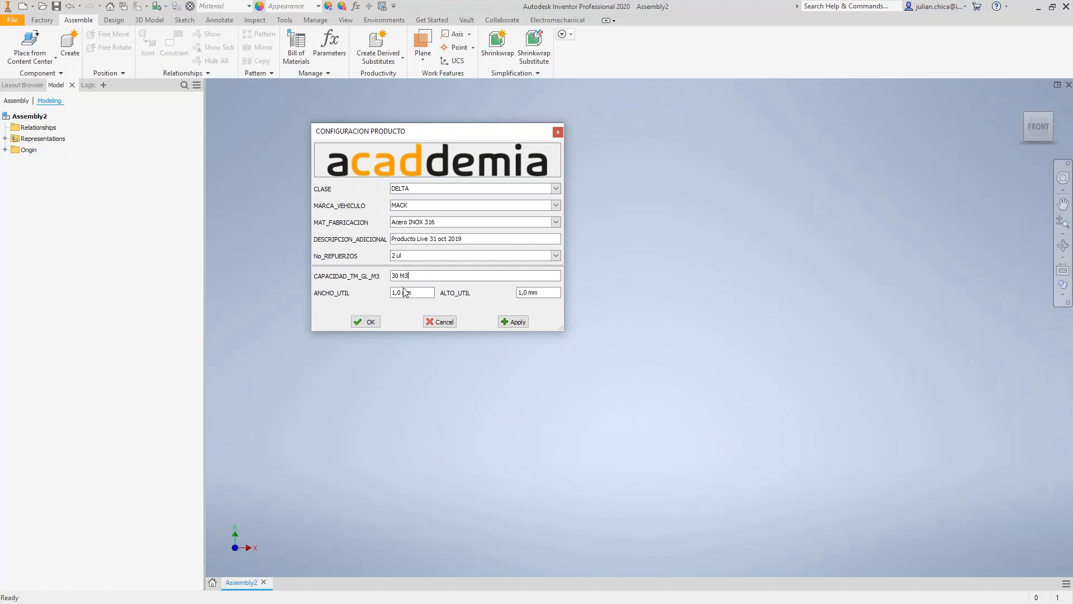
# - Set ANCHO_UTIL to 1000 mm and ALTO_UTIL to 2000 mm, and apply and accept the product form
pyautogui.press('Tab')
pyautogui.write('00')
pyautogui.moveTo(557, 292); pyautogui.dragTo(494, 286)
pyautogui.write('2000')
pyautogui.click(516, 322)
pyautogui.click(366, 321)
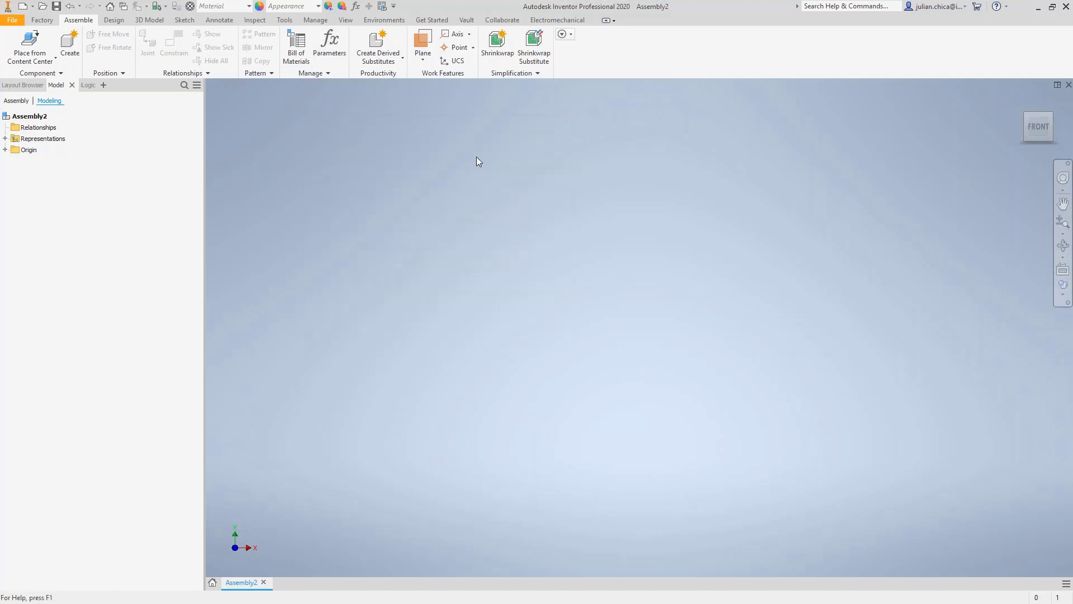
# - Review the assembly's user parameters and its custom iProperties, closing both dialogs without changes
pyautogui.click(329, 44)
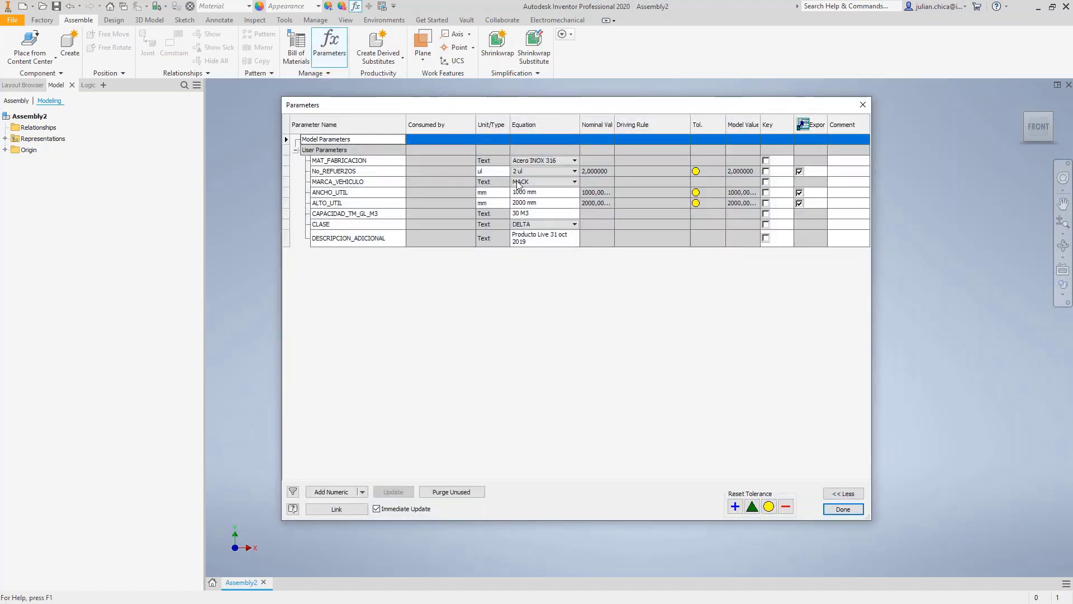
pyautogui.click(843, 509)
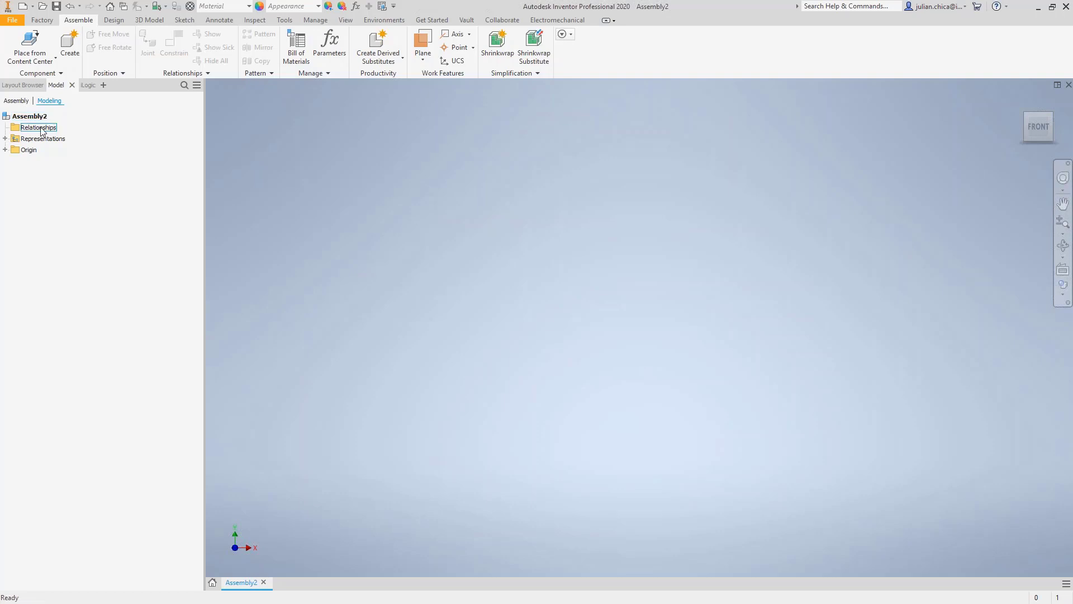
pyautogui.rightClick(22, 117)
pyautogui.click(56, 277)
pyautogui.click(820, 120)
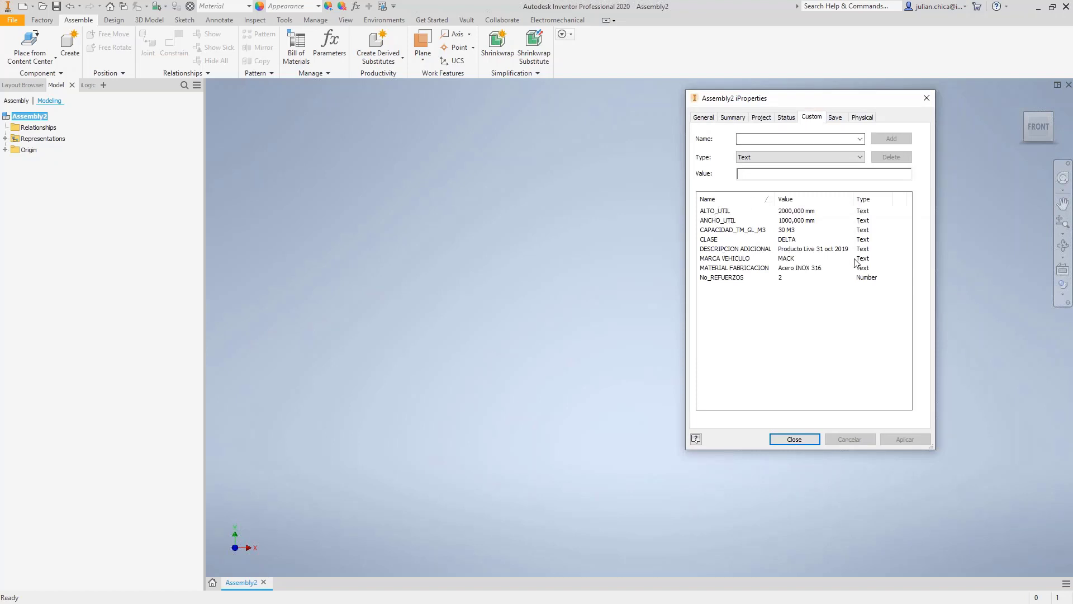
pyautogui.click(794, 439)
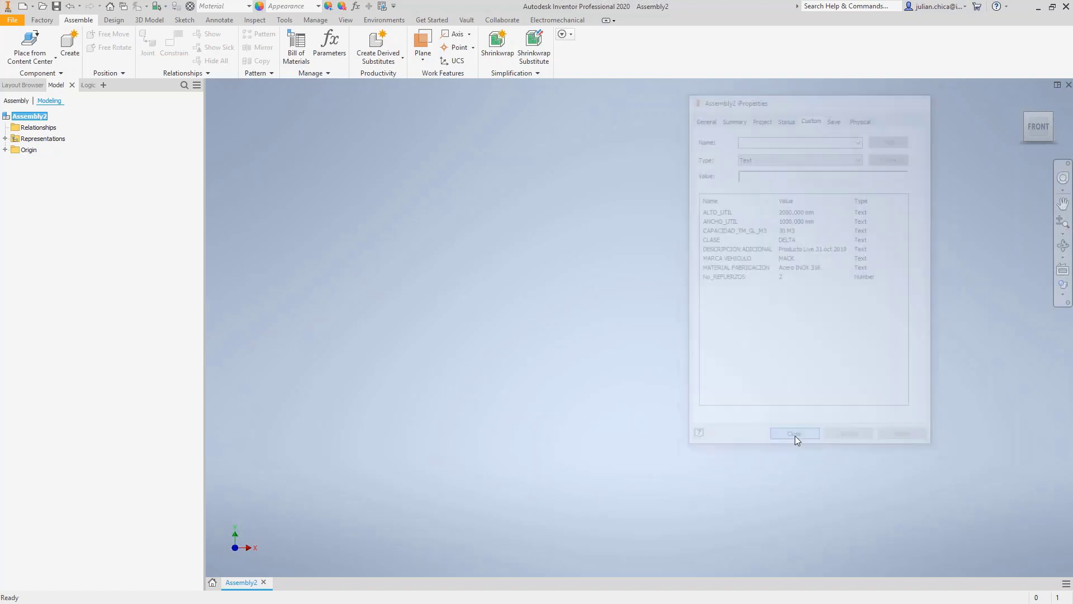
# - Examine the assembly's iLogic rules, including CUSTOM_MAT_FABRICACION, CUSTOM_CAPACIDAD_TM_GL_M3 and CUSTOM_DESCRIPCION_ADICIONAL
pyautogui.click(89, 86)
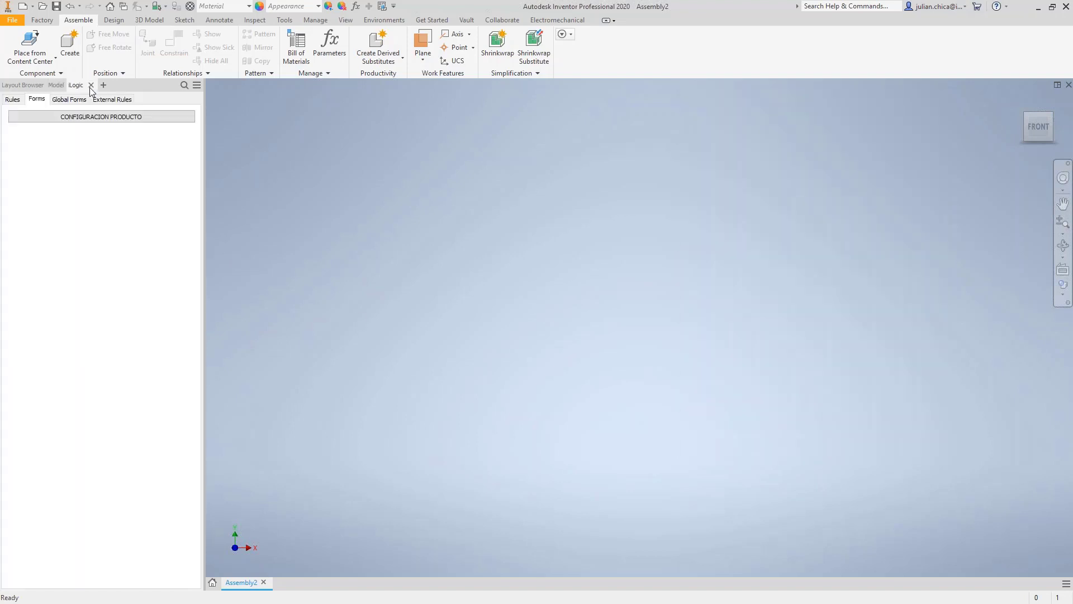
pyautogui.click(14, 101)
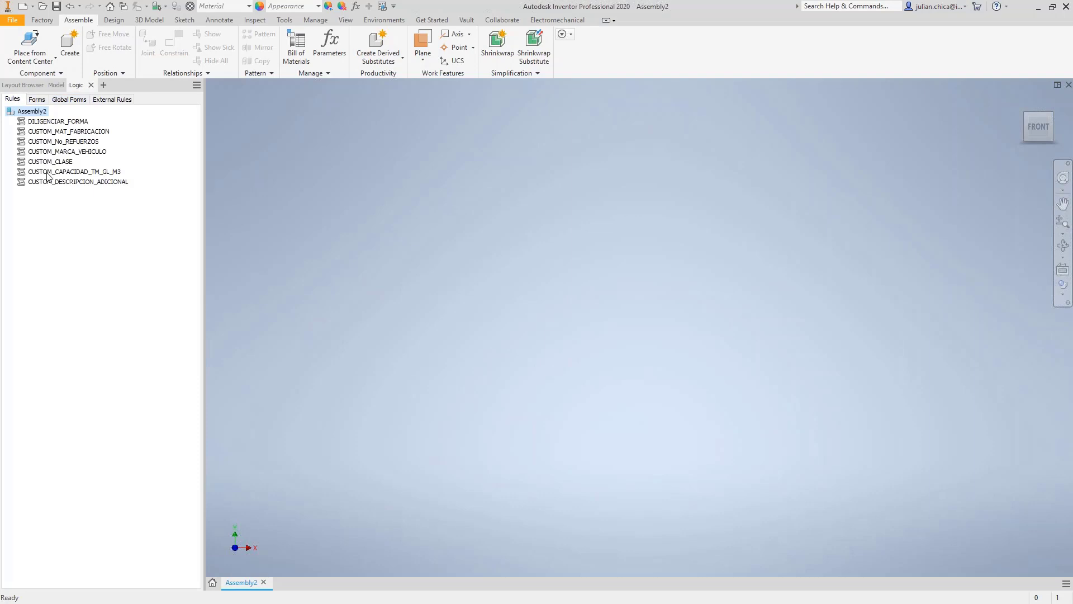
pyautogui.click(59, 133)
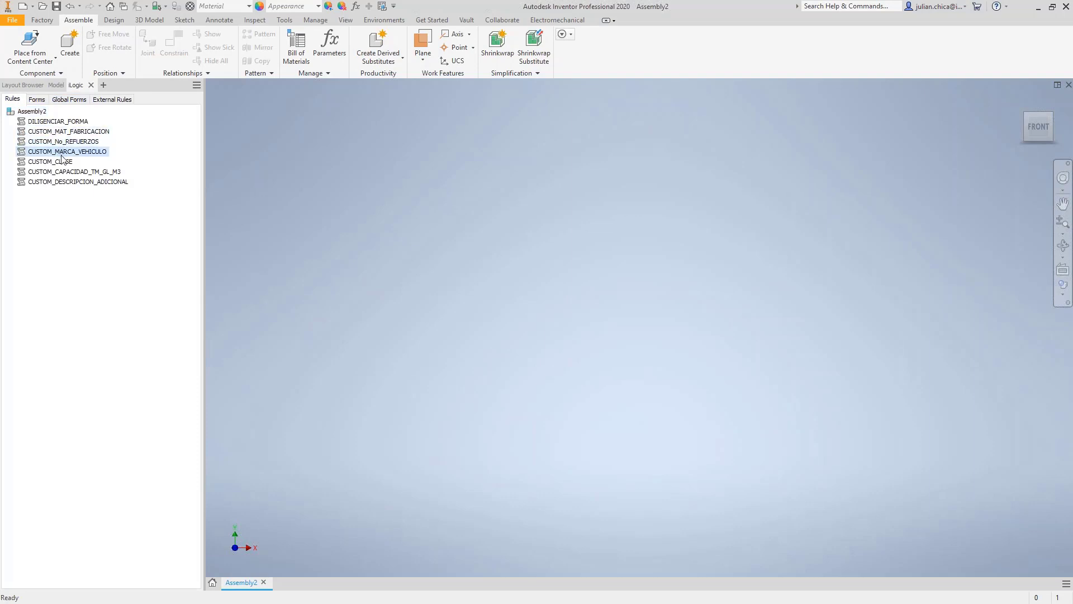
pyautogui.click(72, 173)
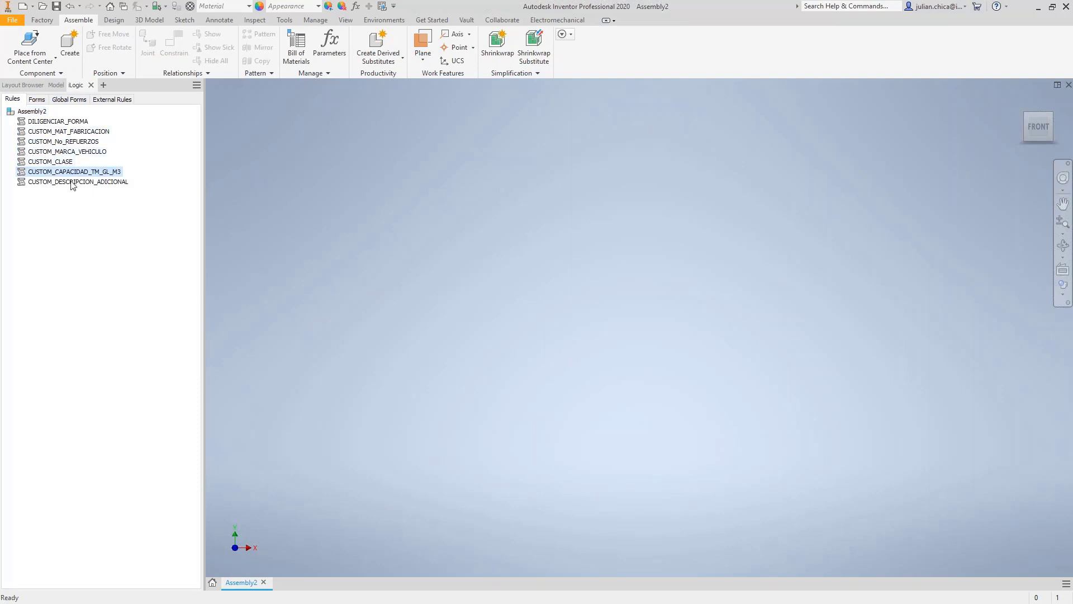
pyautogui.click(71, 182)
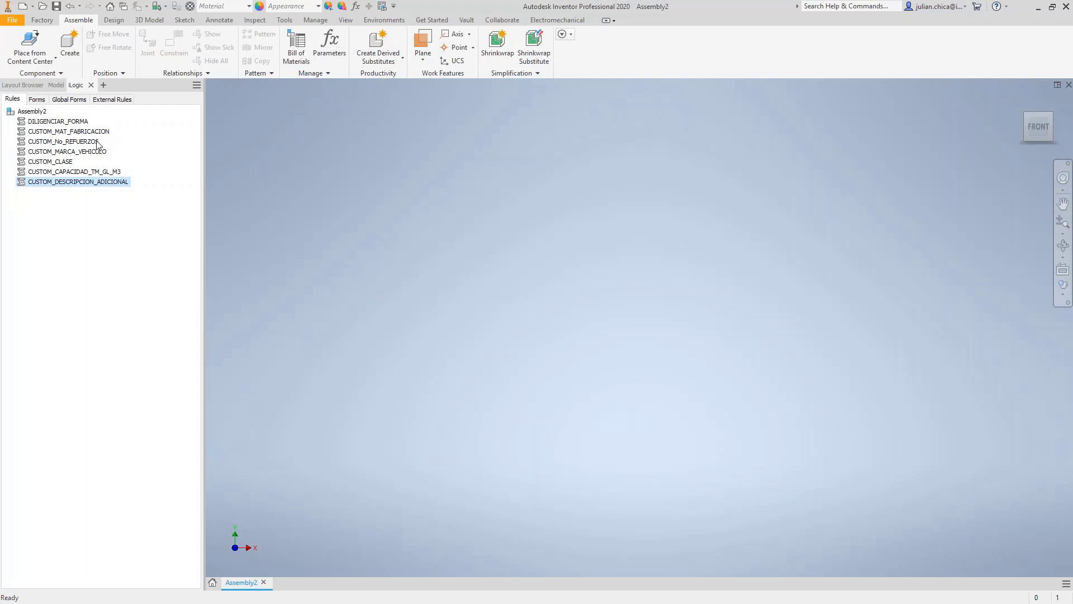
# - Reopen the CONFIGURACION PRODUCTO form from the iLogic forms, check its entries and close it
pyautogui.click(38, 101)
pyautogui.click(62, 118)
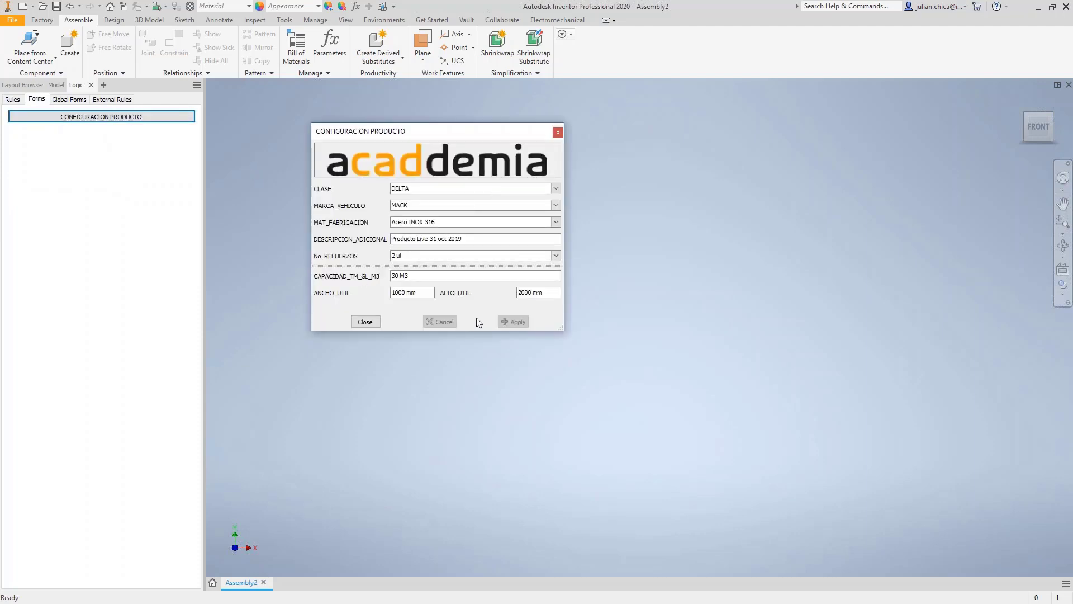
pyautogui.click(558, 132)
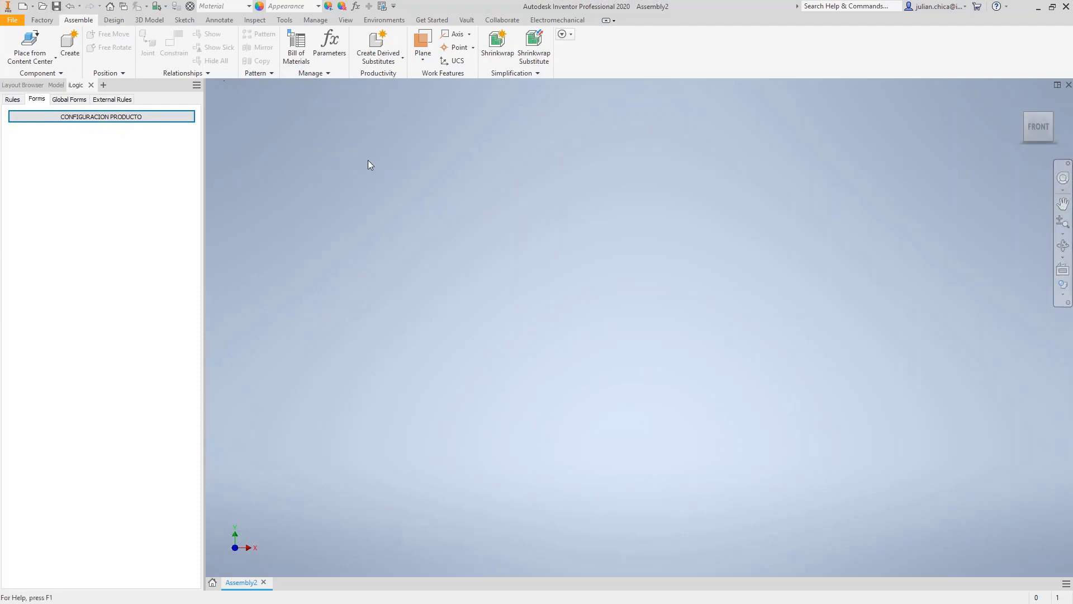
# - Save the assembly as Assembly2.iam in the LIVE folder and close its product configuration form
pyautogui.hotkey('ctrl', 's')
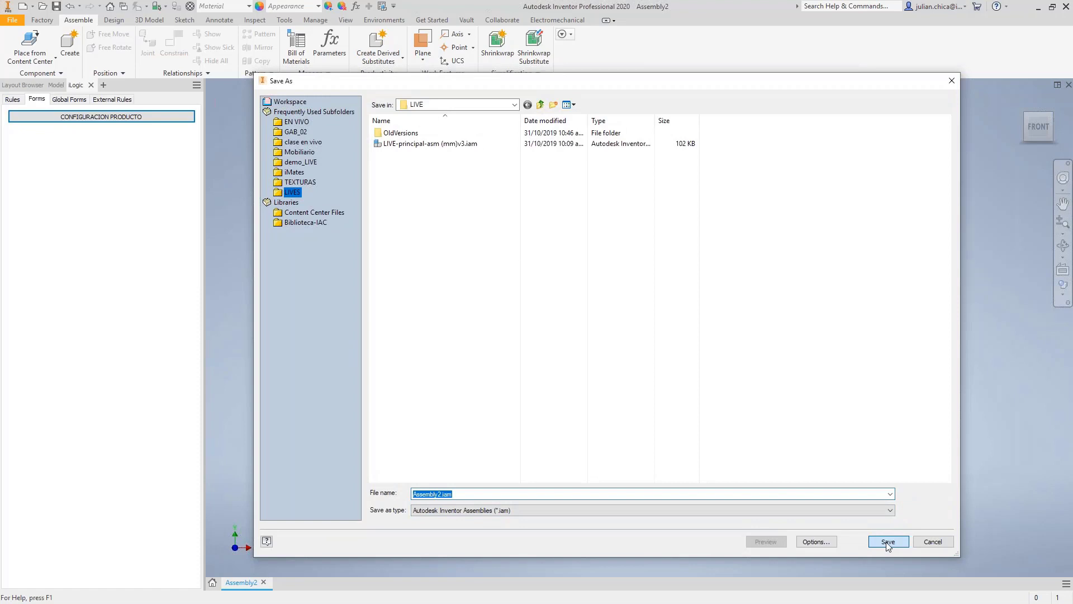
pyautogui.press('Escape')
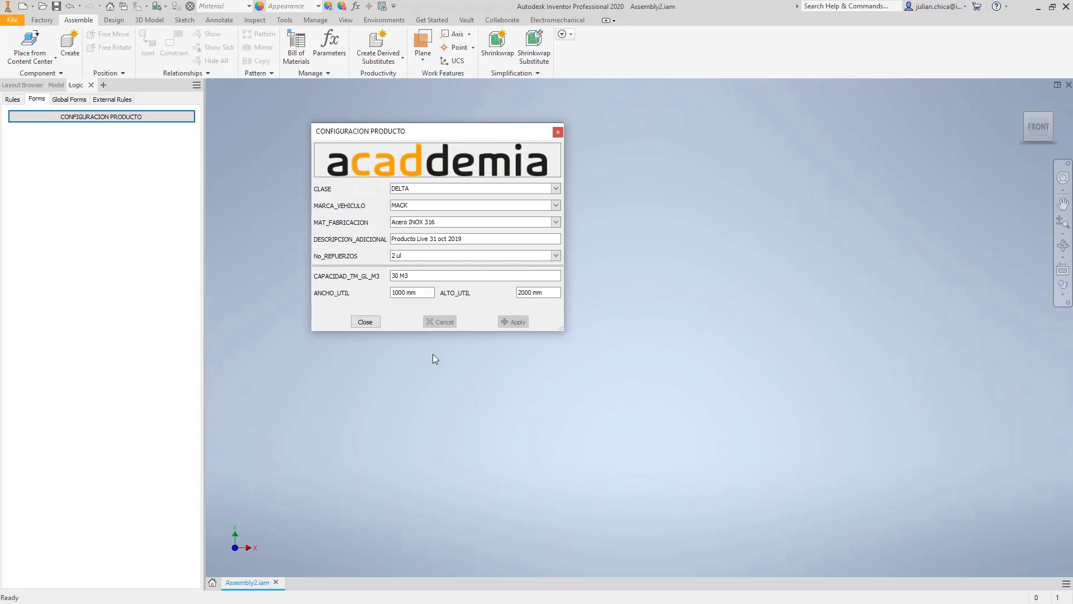
pyautogui.click(374, 321)
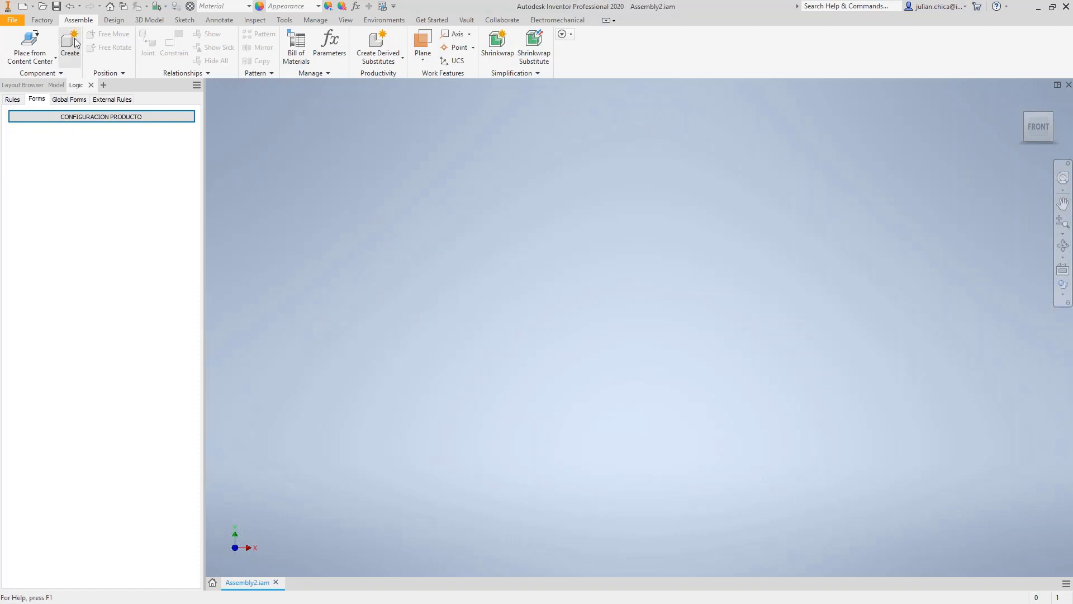
# - Create a drawing from the LIVE-ACADDEMIA-asm-A4.dwg template in the en-US LIVE folder
pyautogui.hotkey('ctrl', 'n')
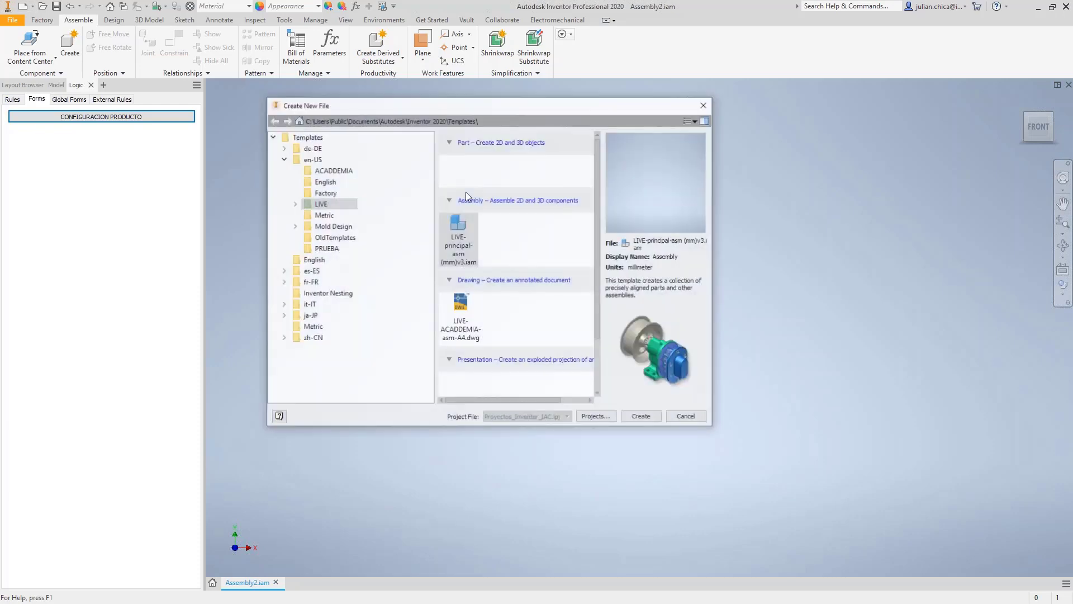
pyautogui.click(460, 313)
pyautogui.click(642, 418)
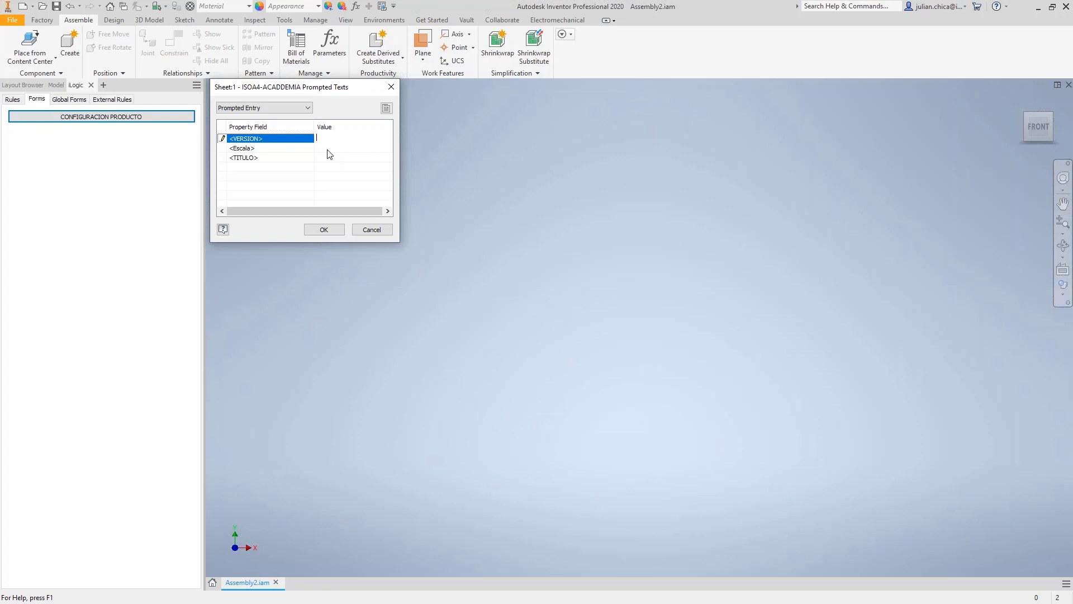
# - Fill in the title block's prompted texts with VERSION 1, Escala 1:20 and TITULO "PROYECTO ASISTENTES"
pyautogui.write('1')
pyautogui.click(334, 148)
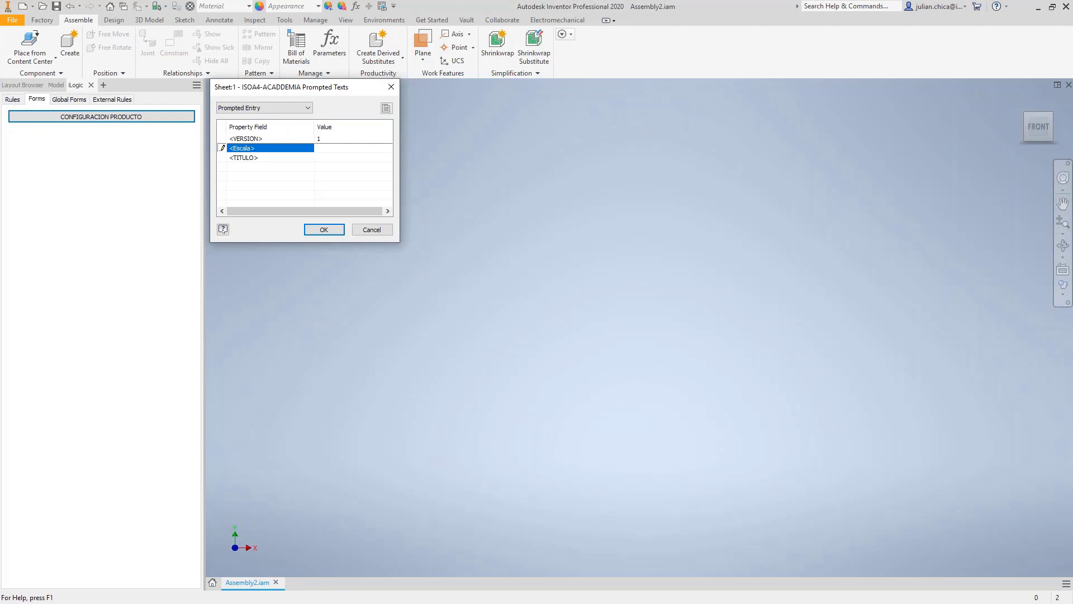
pyautogui.write('1:20')
pyautogui.click(336, 157)
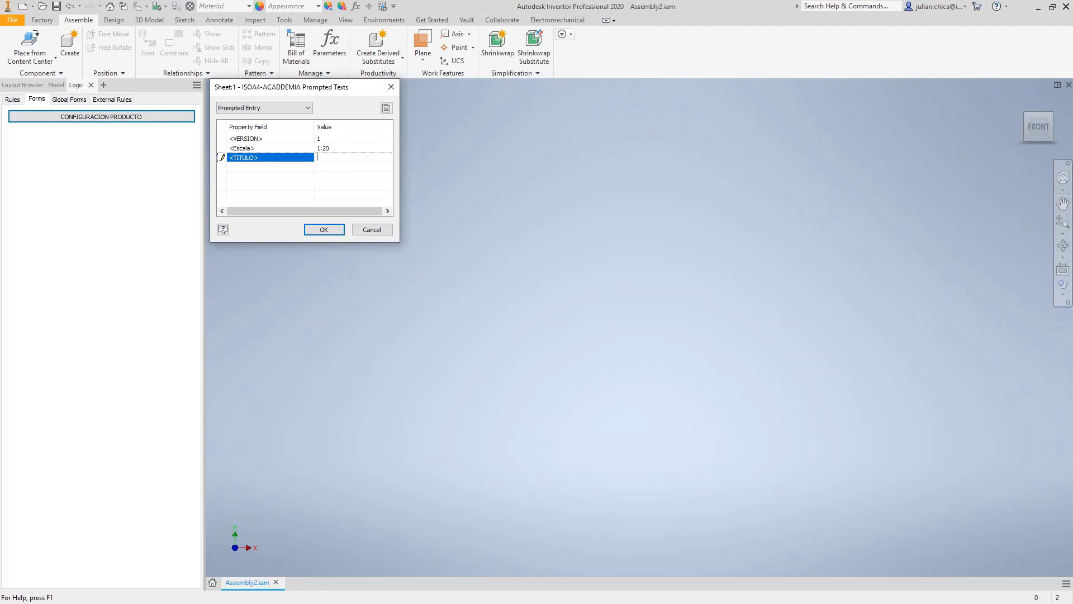
pyautogui.write('PROYE')
pyautogui.press('BackSpace')
pyautogui.press('BackSpace')
pyautogui.write('OYECTO ASISTENTES')
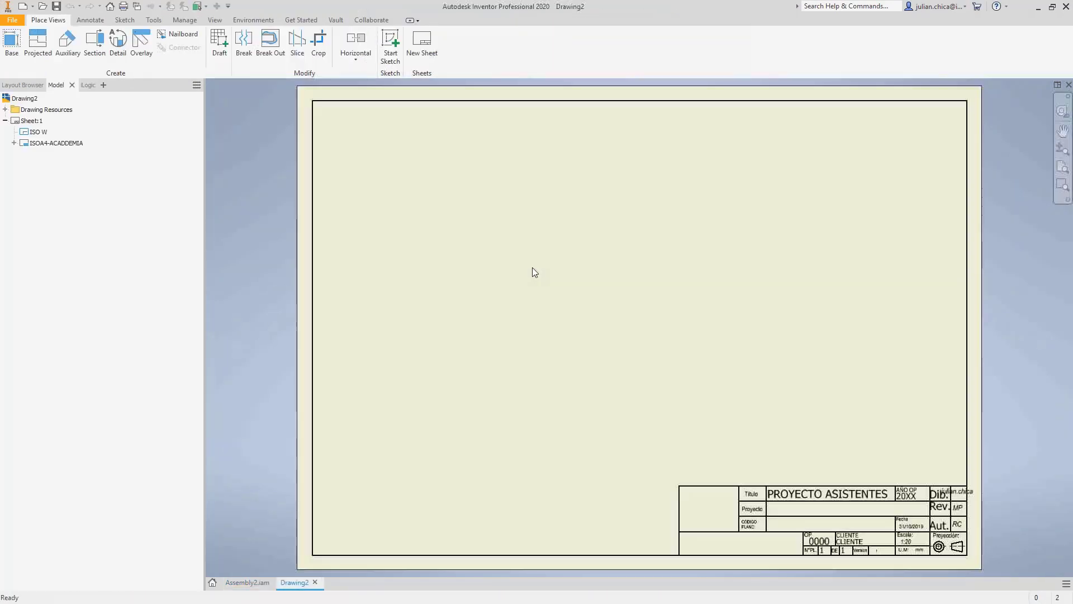
# - Fill in the PROPIEDADES_PLANO form with OP 1245, CLIENTE ASISTENTES and AÑO OP 2019, and finish it
pyautogui.moveTo(830, 422)
pyautogui.mouseDown(button='middle')
pyautogui.moveTo(762, 391)
pyautogui.moveTo(713, 350)
pyautogui.mouseUp(button='middle')
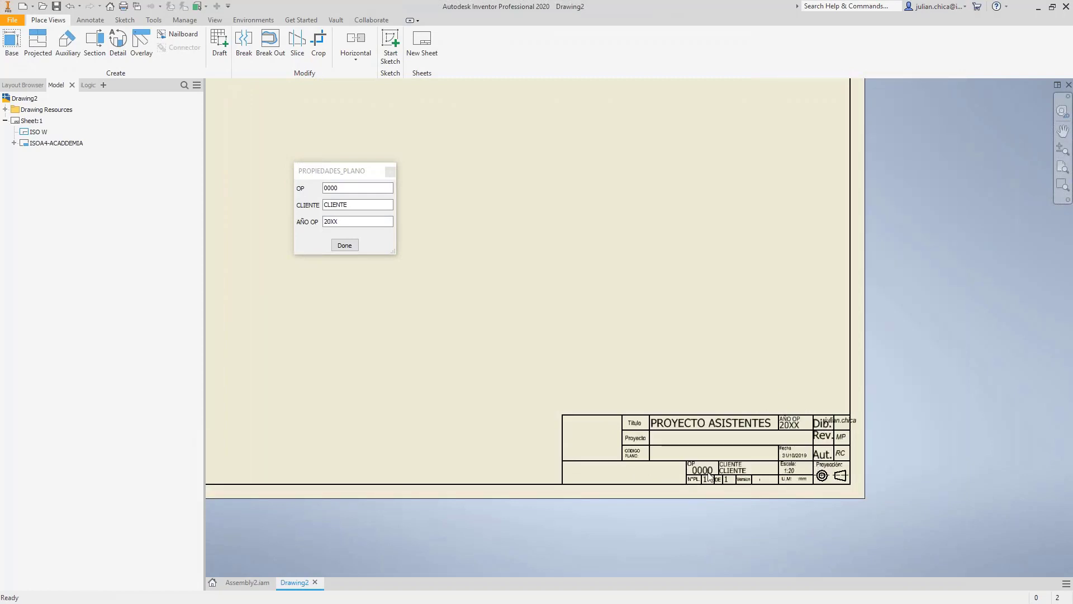
pyautogui.click(354, 191)
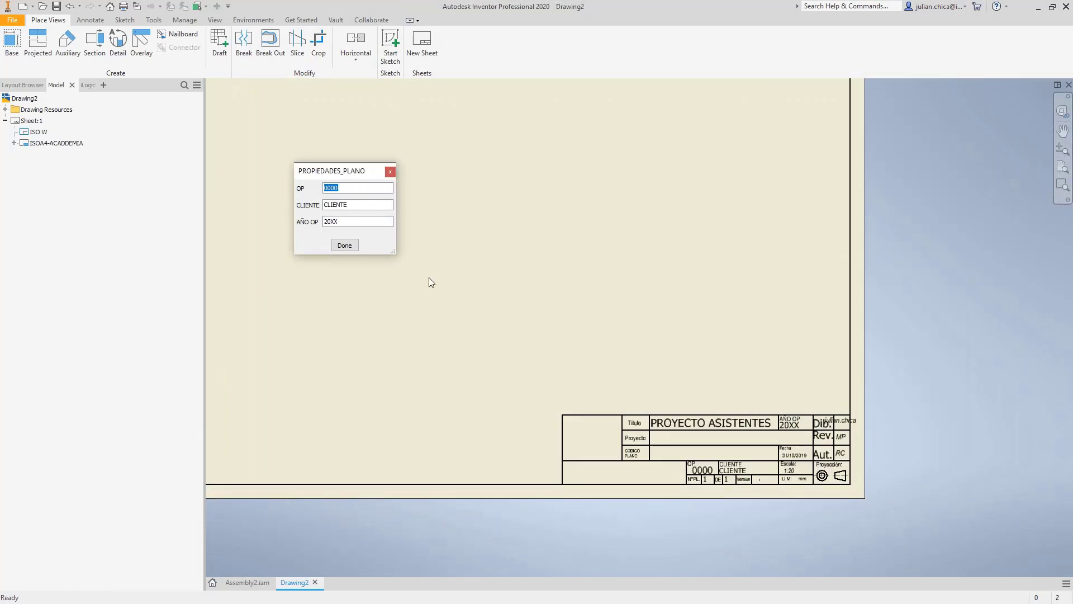
pyautogui.write('1245')
pyautogui.press('Tab')
pyautogui.write('ASISTENTES')
pyautogui.click(350, 222)
pyautogui.press('BackSpace')
pyautogui.press('BackSpace')
pyautogui.write('19')
pyautogui.click(352, 244)
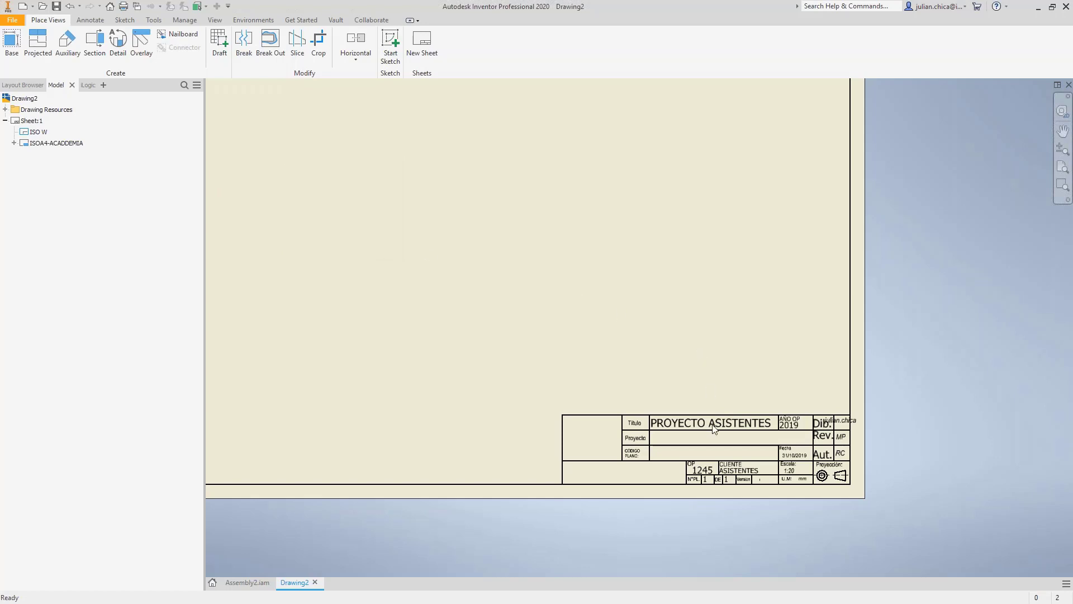
# - Place a 1:10 base view of the folded PERFIL-950x100x90x2.8.ipt from the LIVE folder in the middle of the sheet
pyautogui.scroll(3, 803, 479)
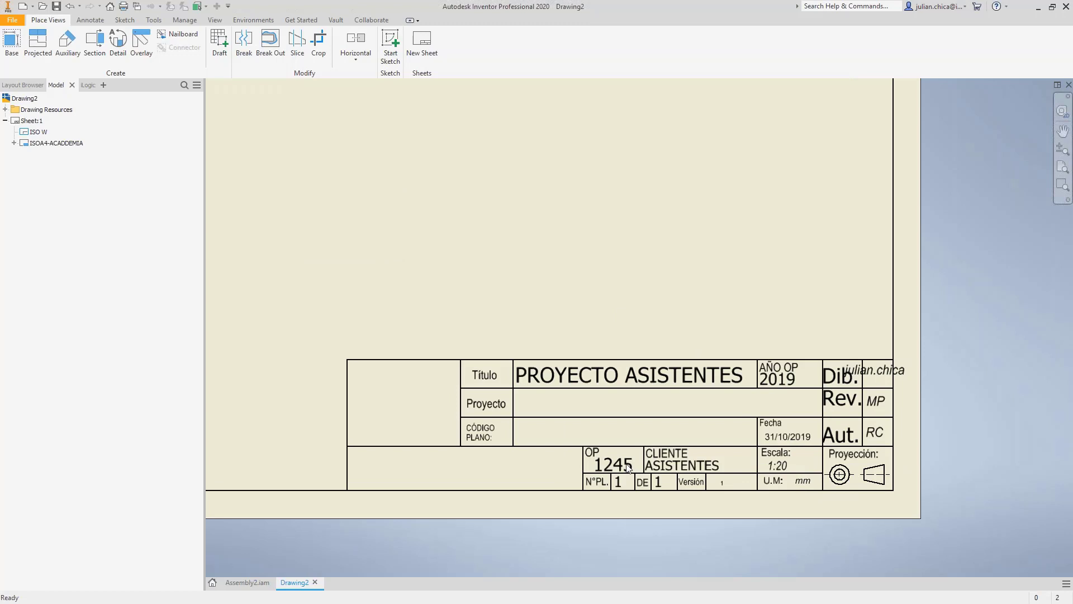
pyautogui.scroll(-2, 695, 418)
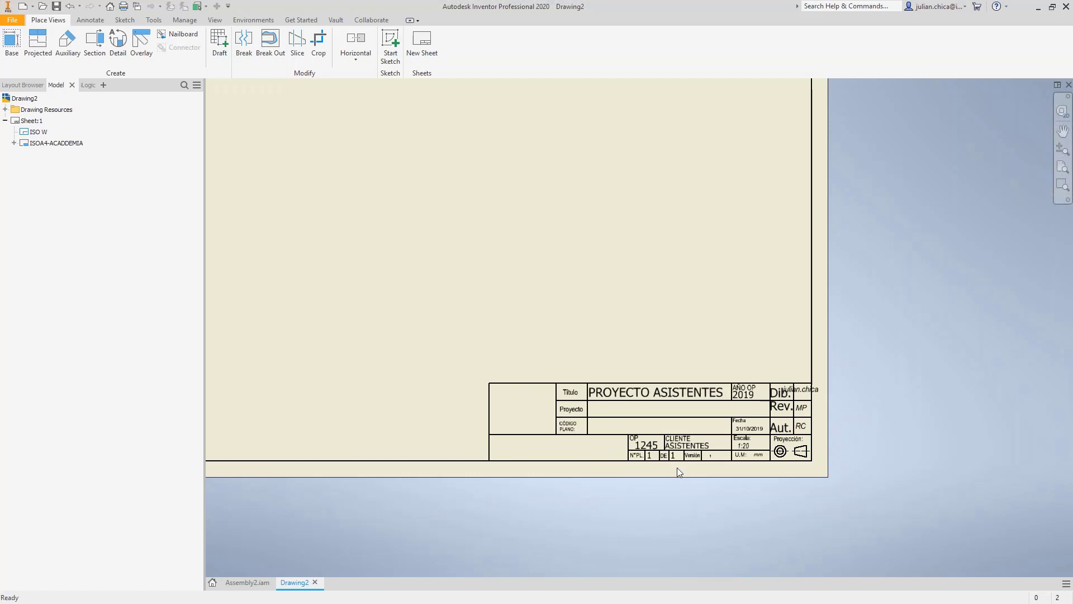
pyautogui.moveTo(472, 434); pyautogui.dragTo(642, 481, button='middle')
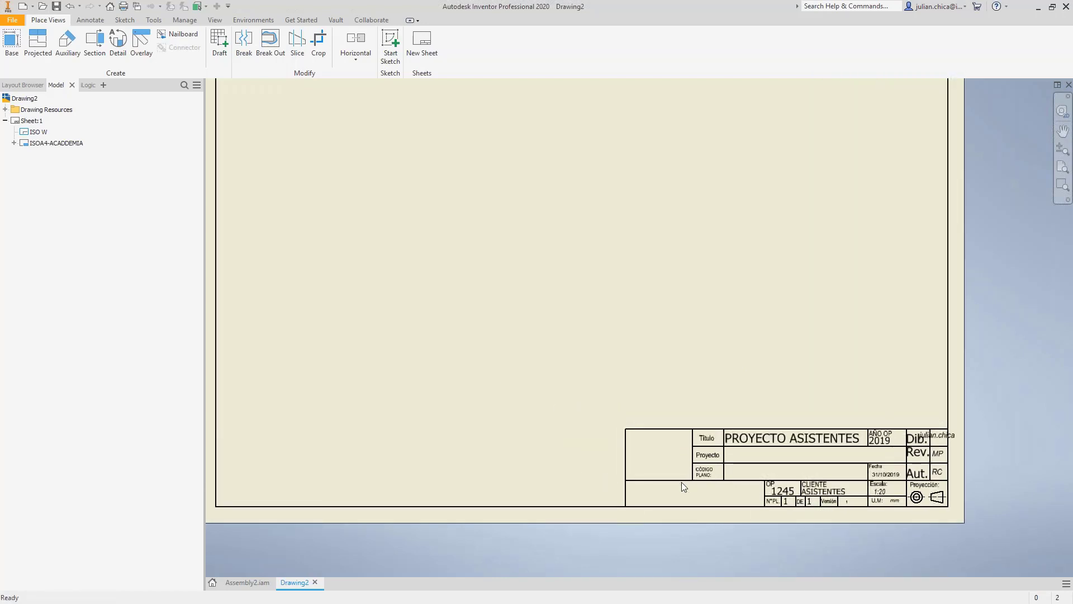
pyautogui.scroll(-3, 575, 455)
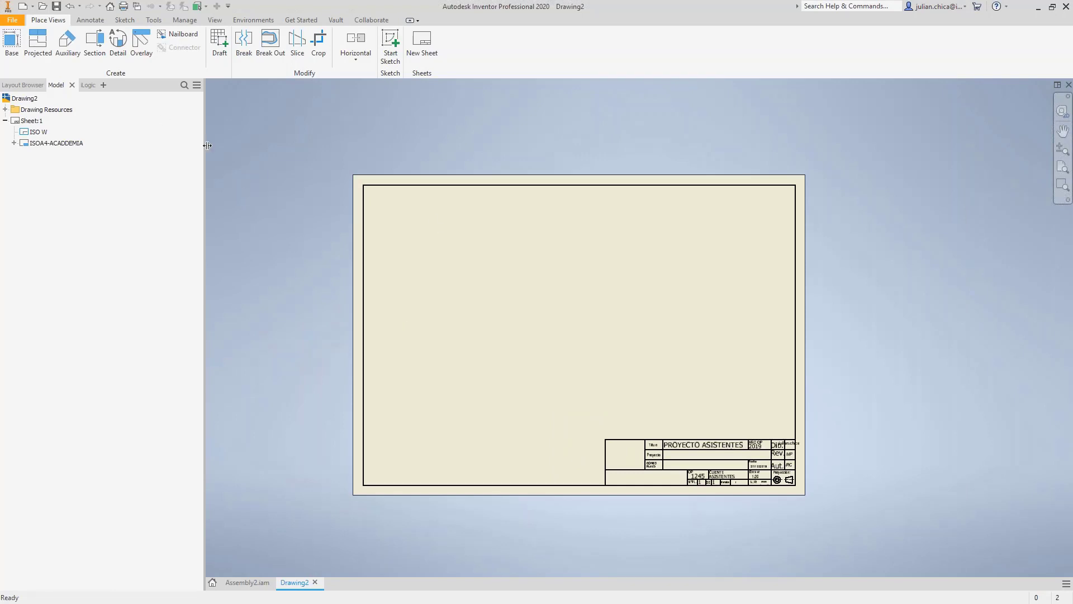
pyautogui.rightClick(435, 220)
pyautogui.click(431, 188)
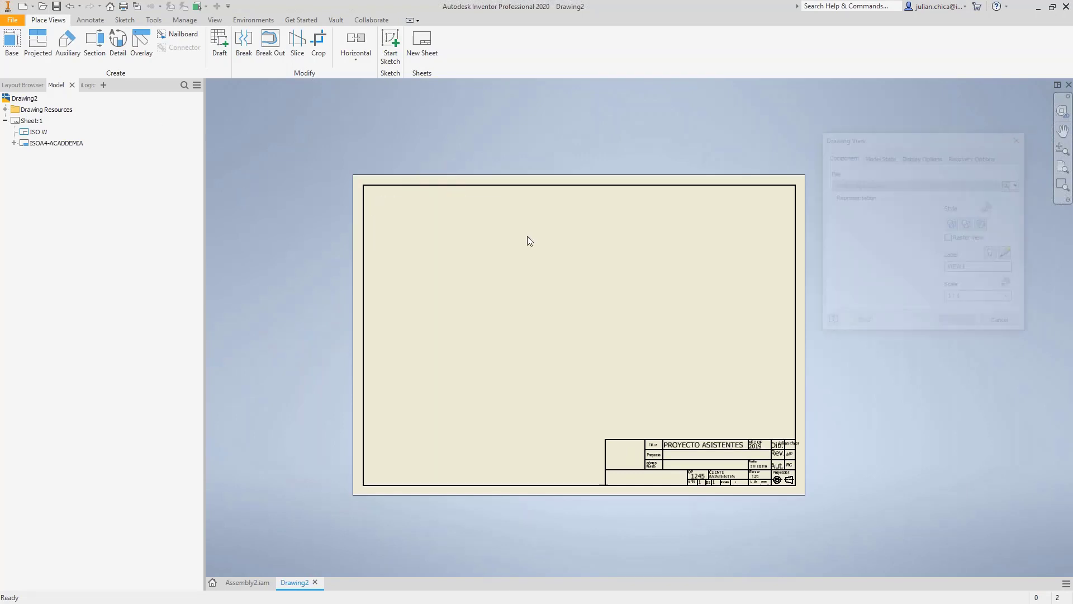
pyautogui.moveTo(880, 140); pyautogui.dragTo(639, 141)
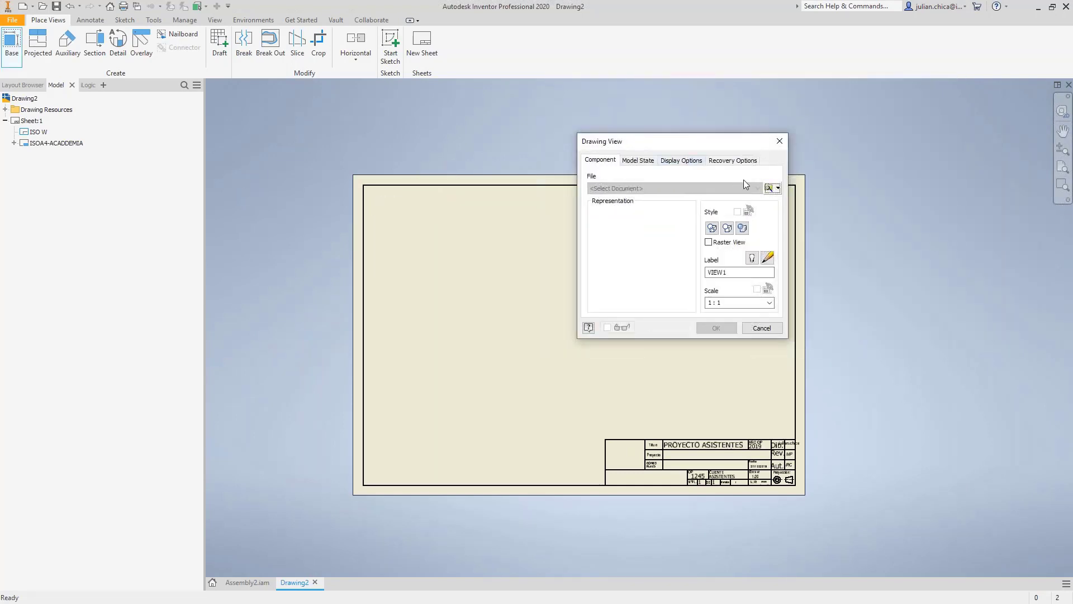
pyautogui.click(769, 188)
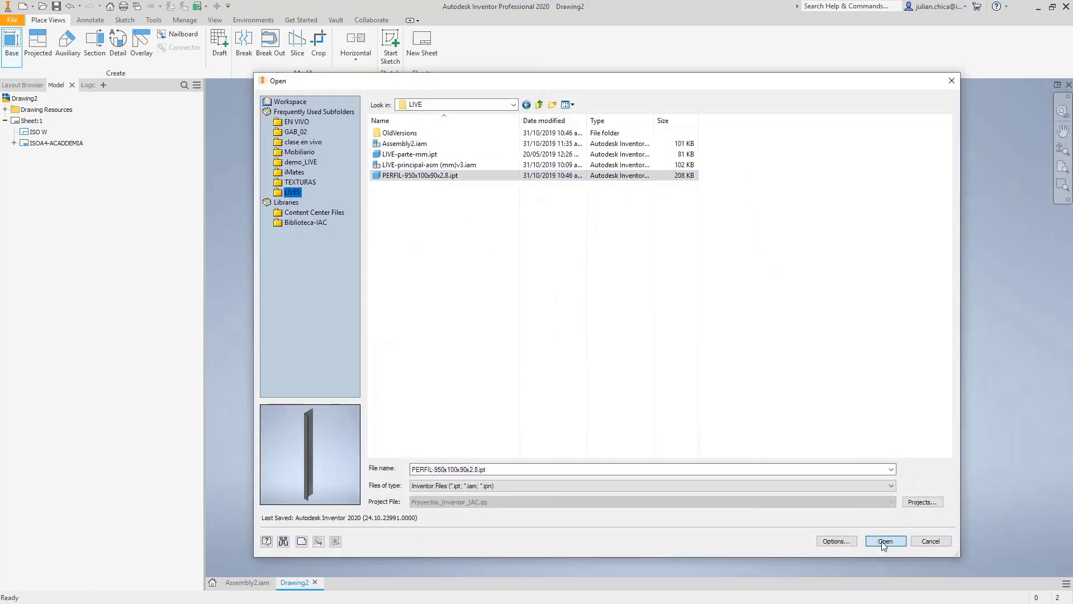
pyautogui.click(885, 540)
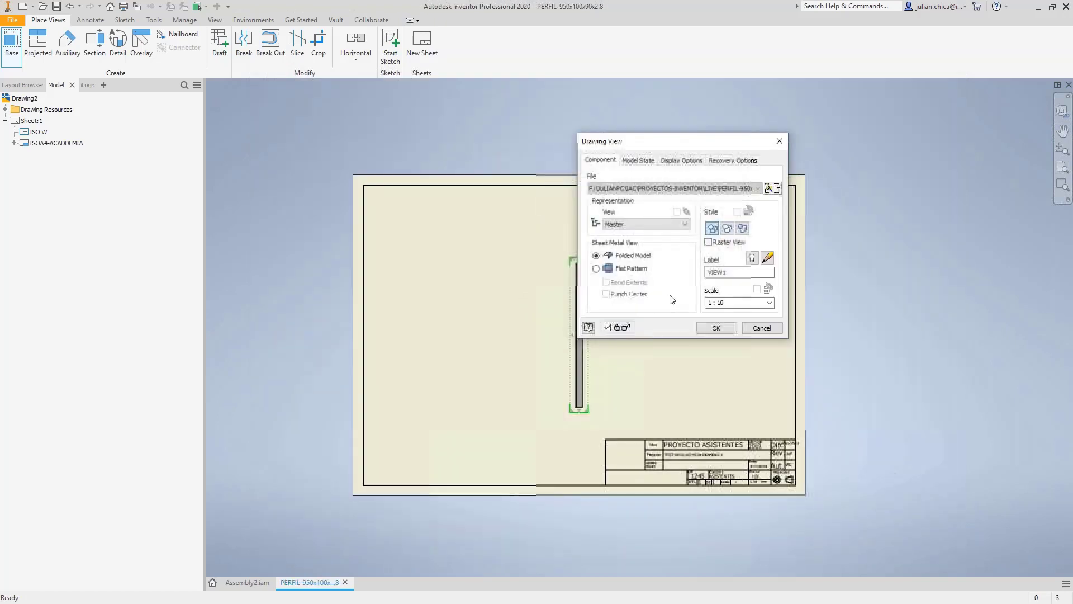
pyautogui.click(714, 329)
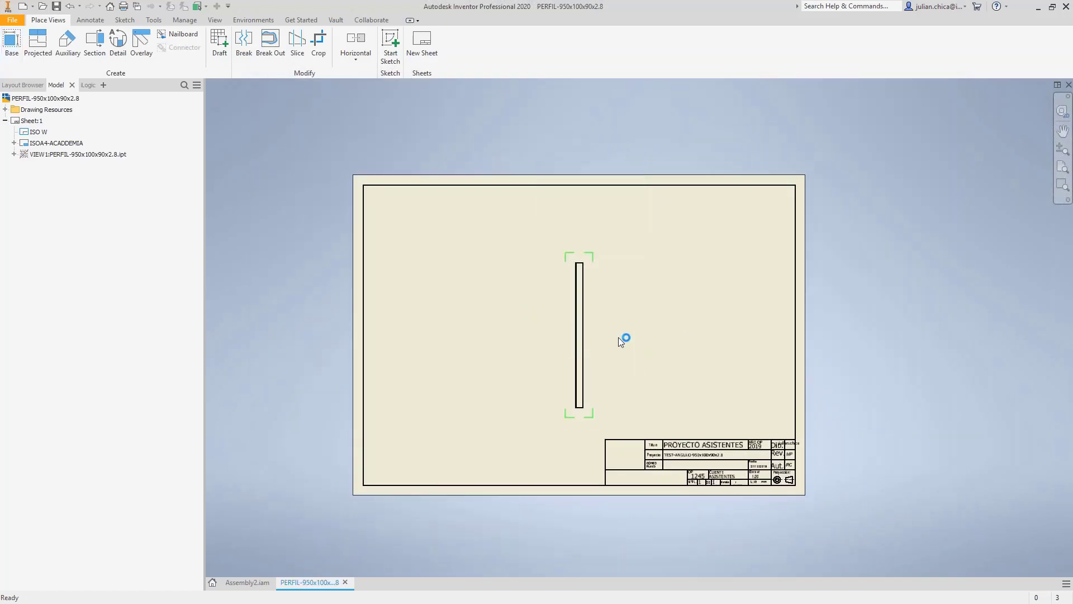
# - Check the Proyecto entry in the title block and review the drawing's custom iProperties
pyautogui.scroll(-5, 615, 335)
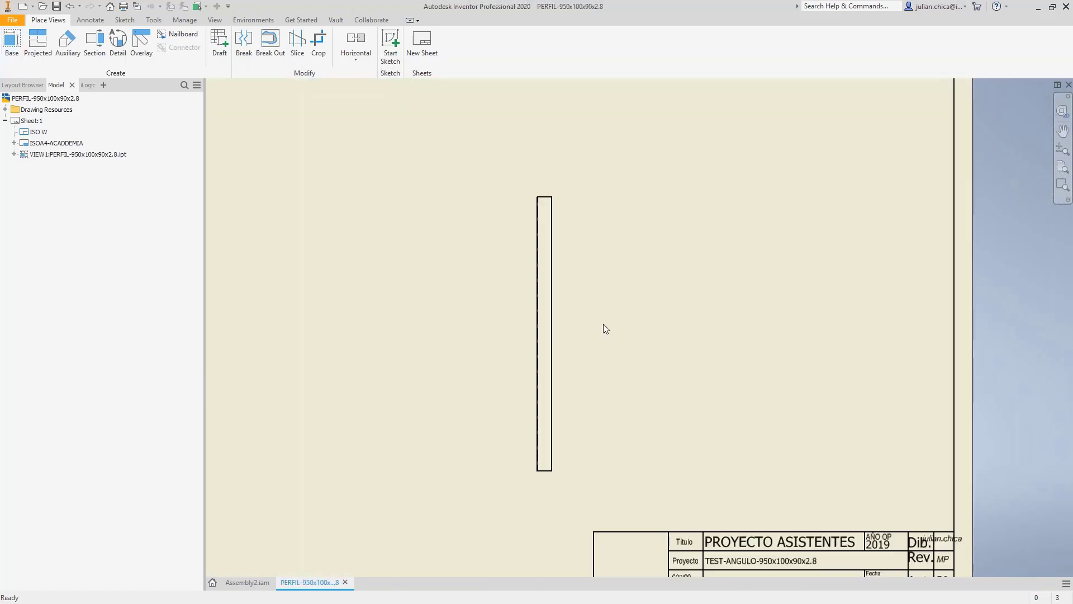
pyautogui.moveTo(630, 347); pyautogui.dragTo(585, 251, button='middle')
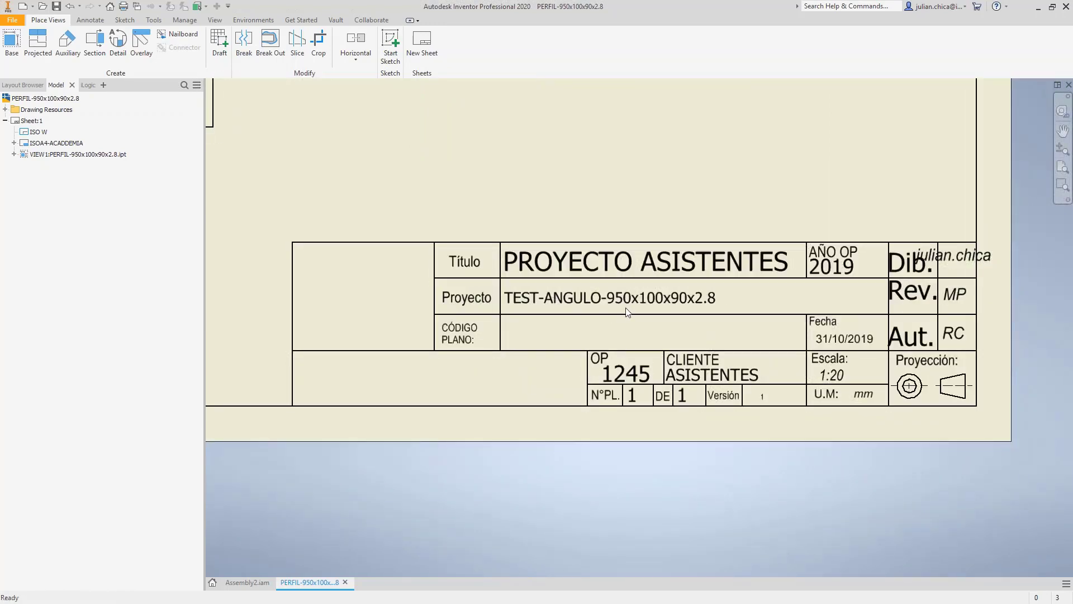
pyautogui.scroll(-5, 630, 317)
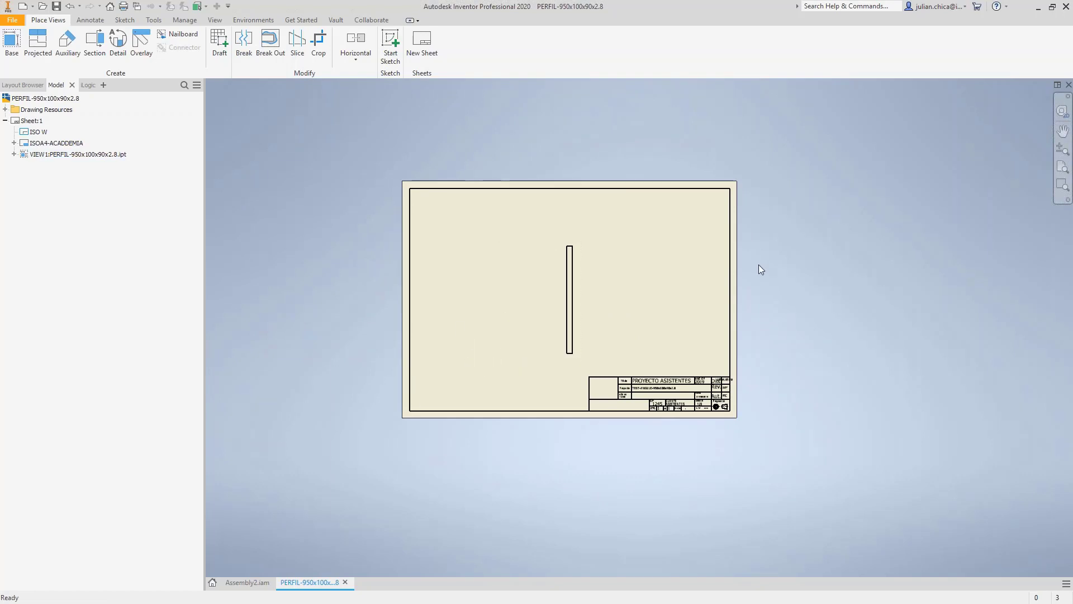
pyautogui.scroll(3, 681, 272)
pyautogui.scroll(-2, 681, 275)
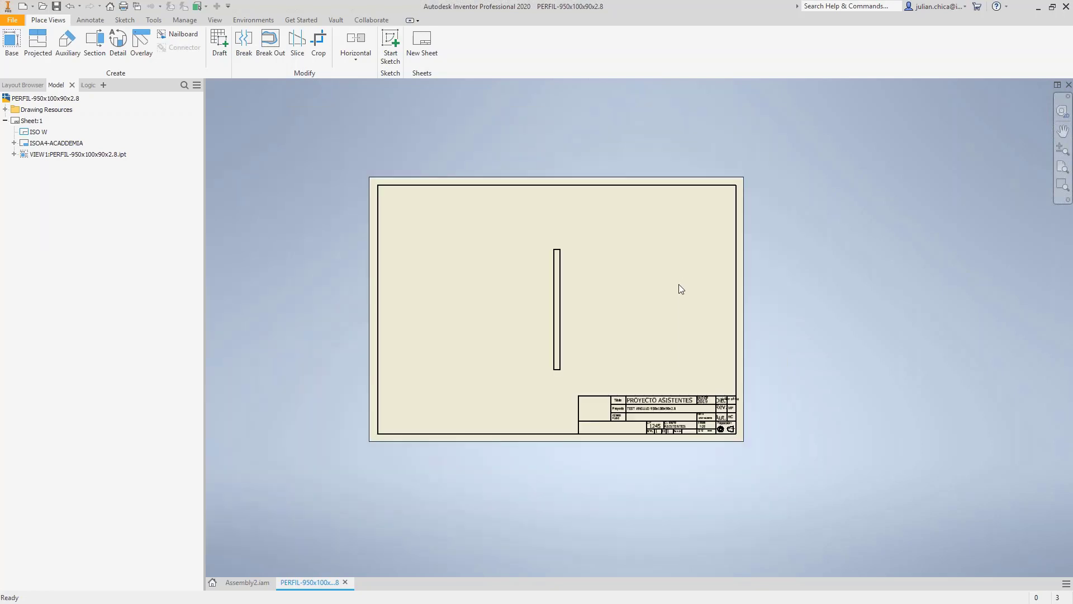
pyautogui.scroll(2, 673, 313)
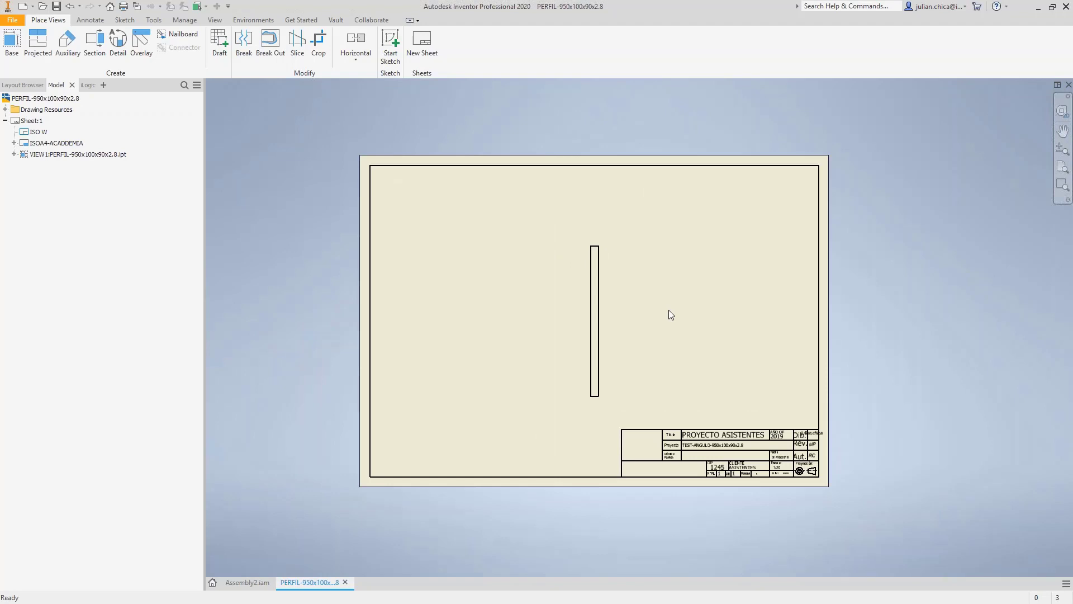
pyautogui.click(605, 315)
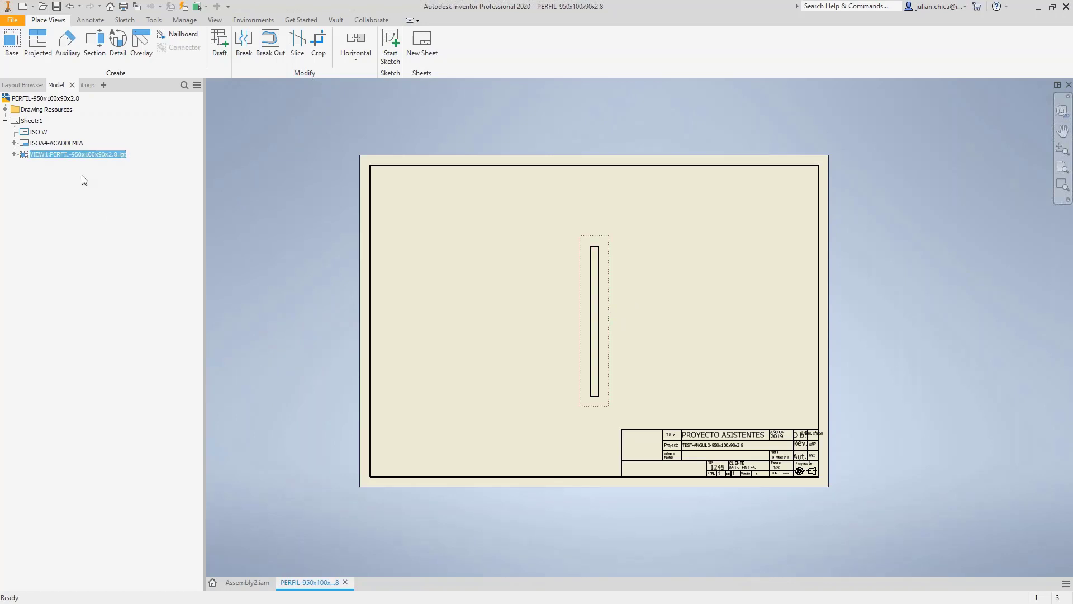
pyautogui.rightClick(42, 100)
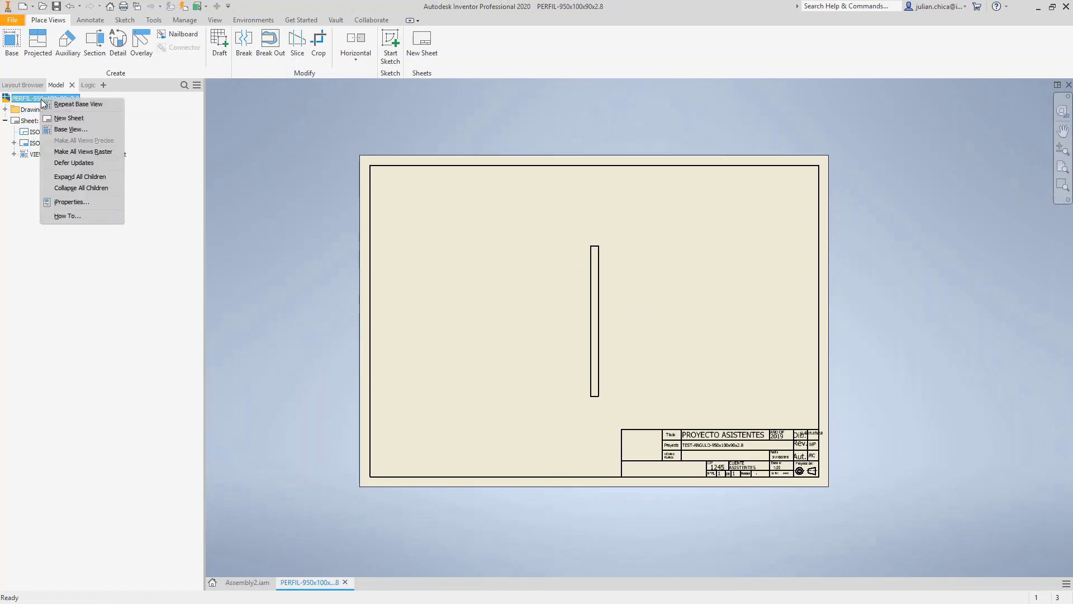
pyautogui.click(78, 202)
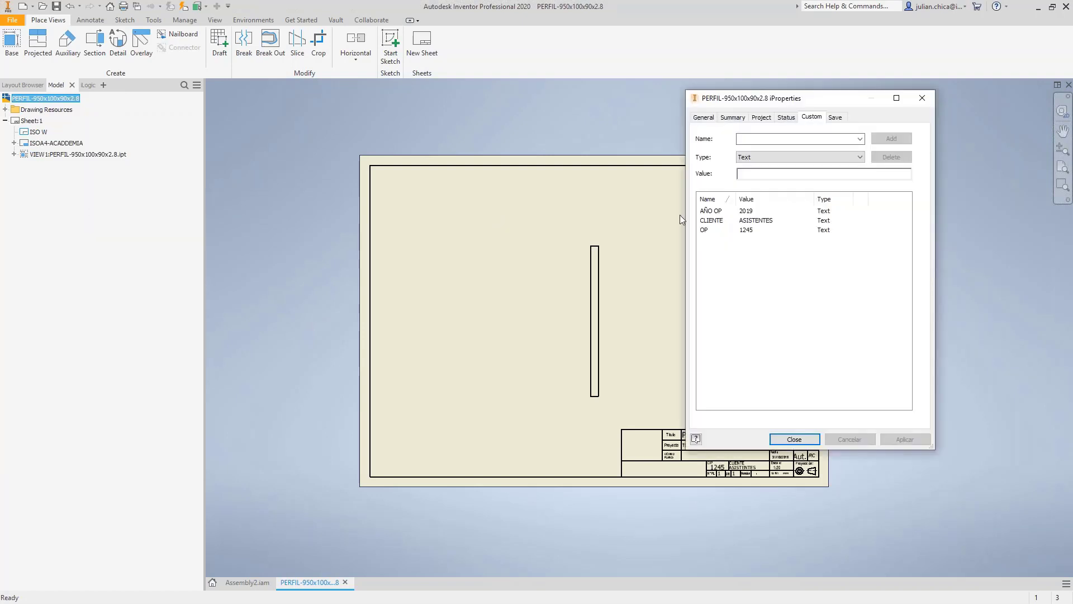
pyautogui.click(795, 438)
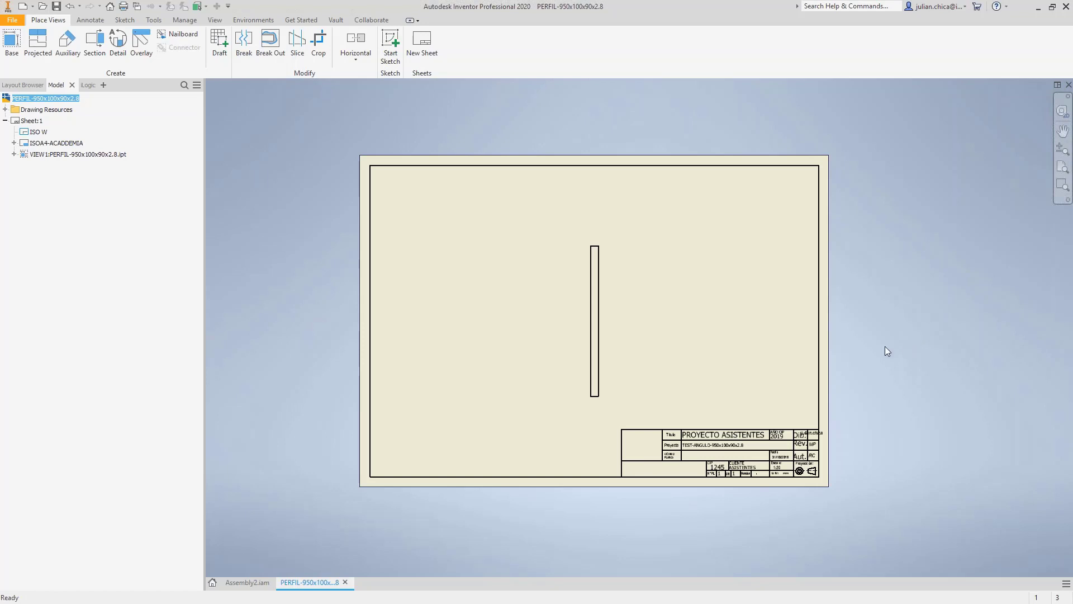
# - Switch to the SESION_LIVE2.pptx presentation in PowerPoint and select slide 2, Consejos para el buen uso de Inventor
pyautogui.scroll(-3, 653, 308)
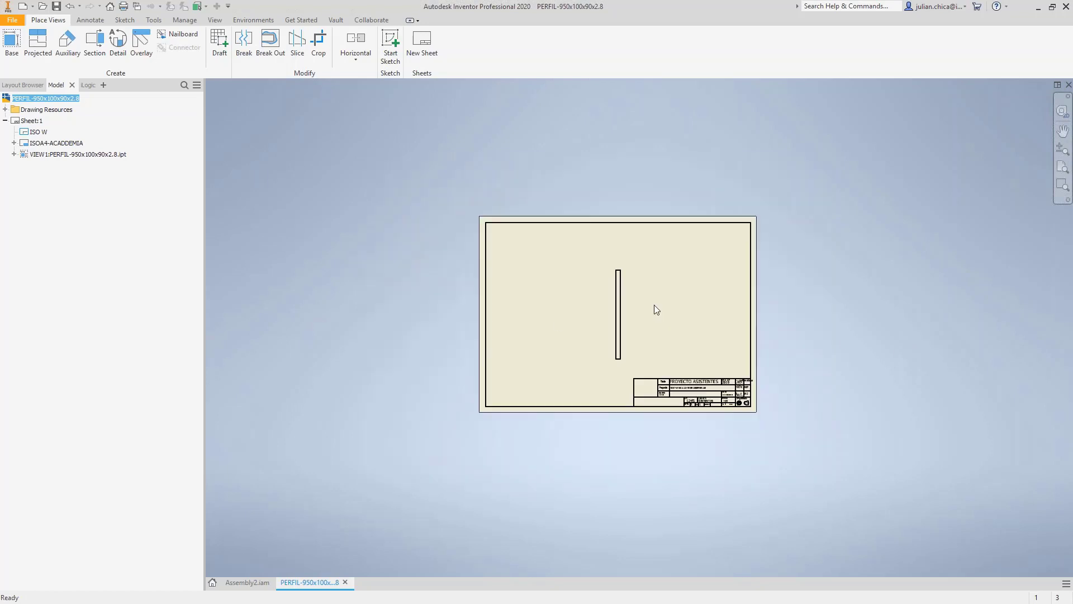
pyautogui.scroll(4, 656, 310)
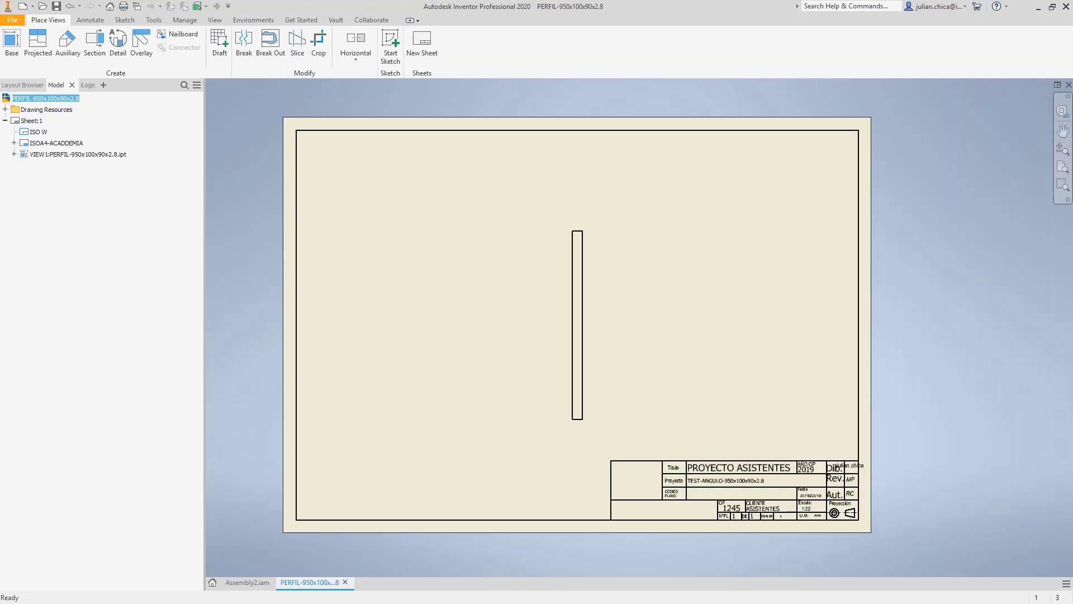
pyautogui.hotkey('alt', 'Tab')
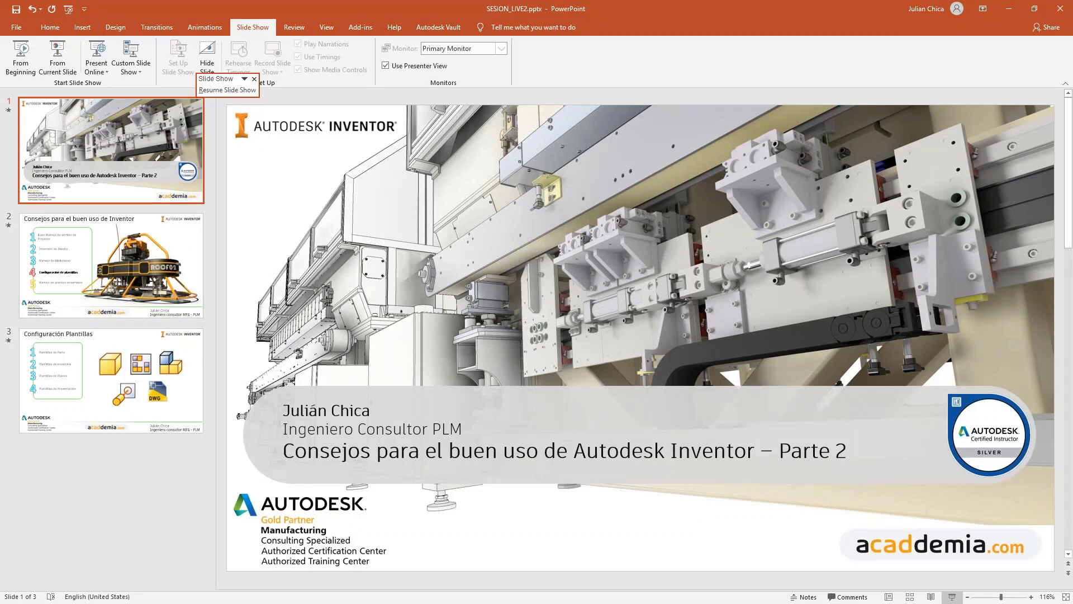
pyautogui.click(111, 265)
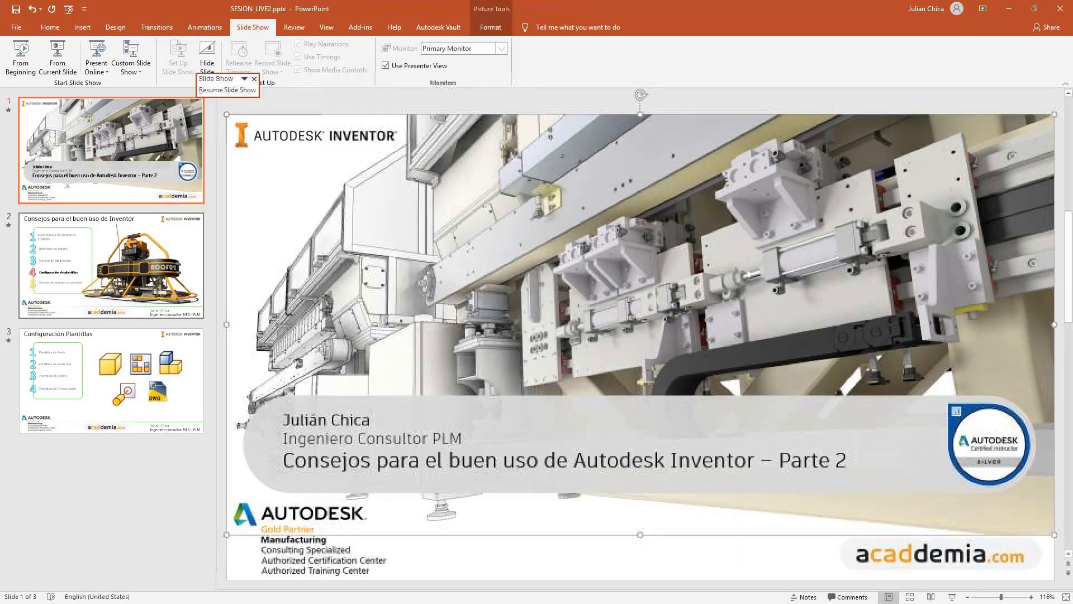